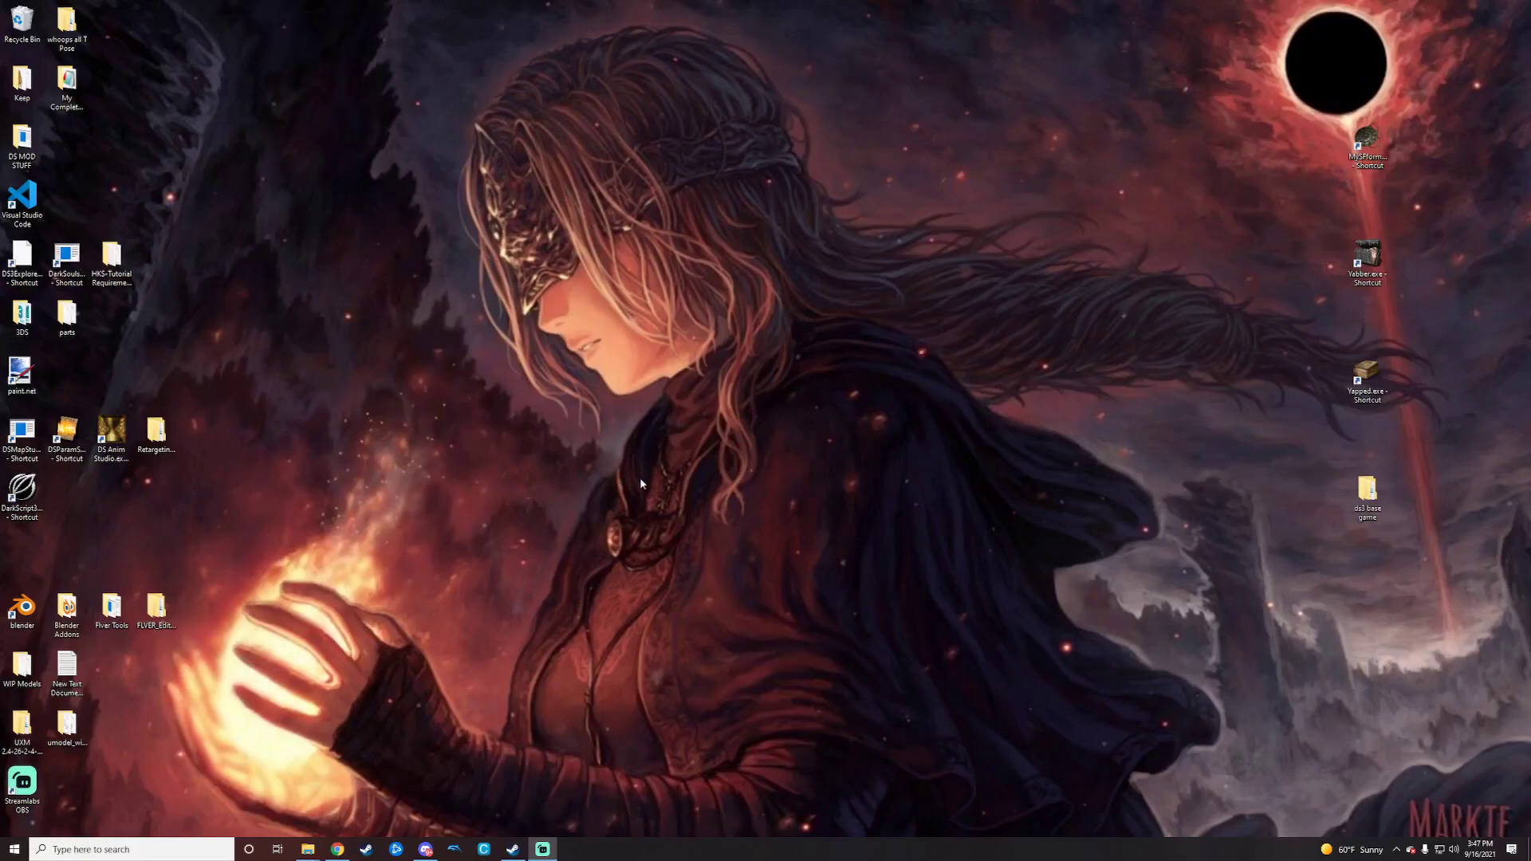
- Launch Dark Souls Param Studio from the desktop and open the CharaInitParam table
right_click(70, 436)
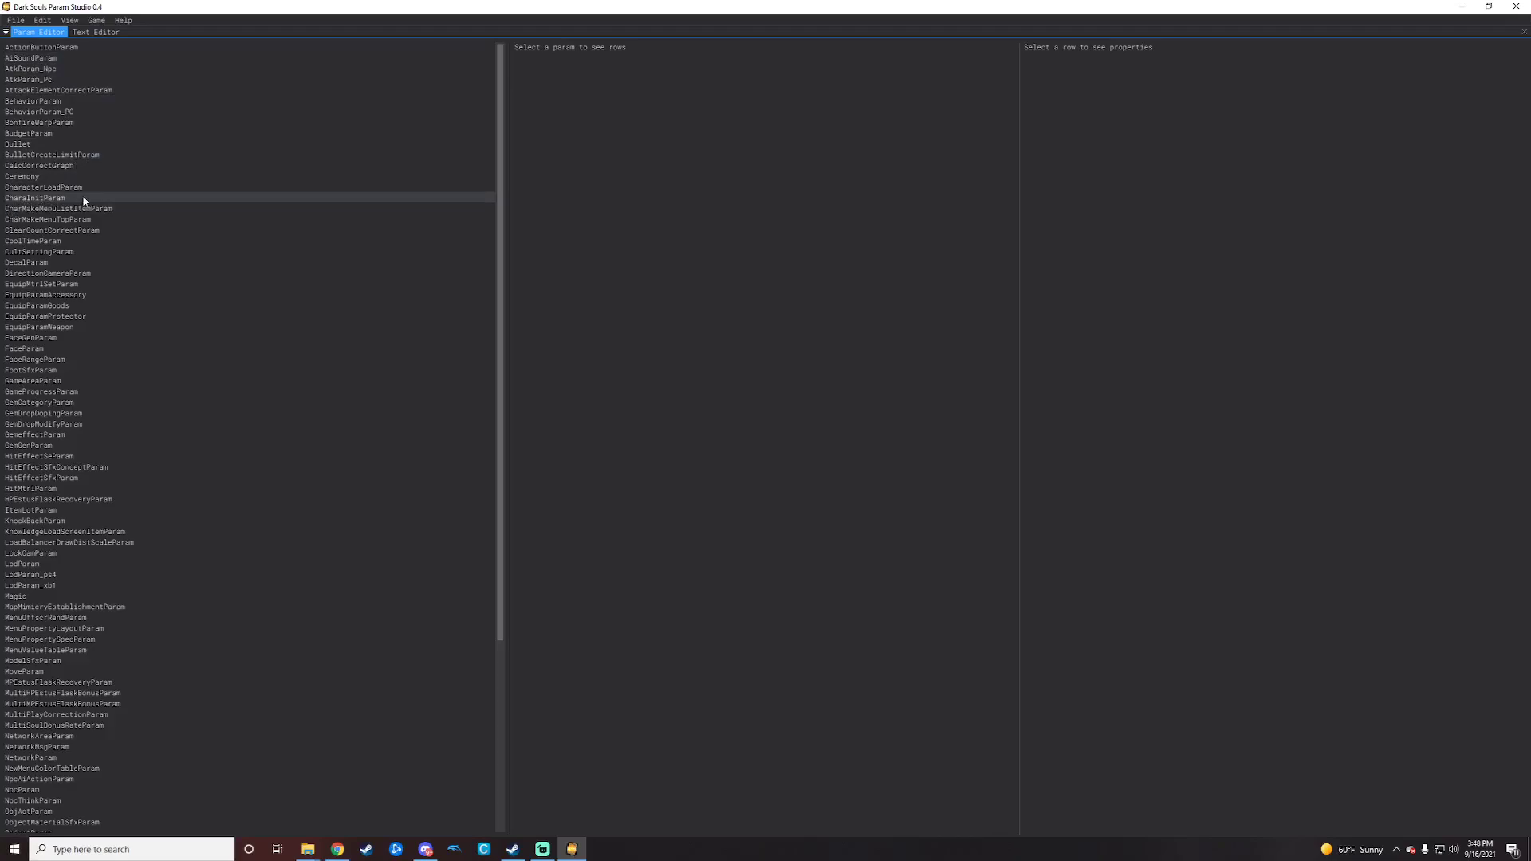
click(94, 200)
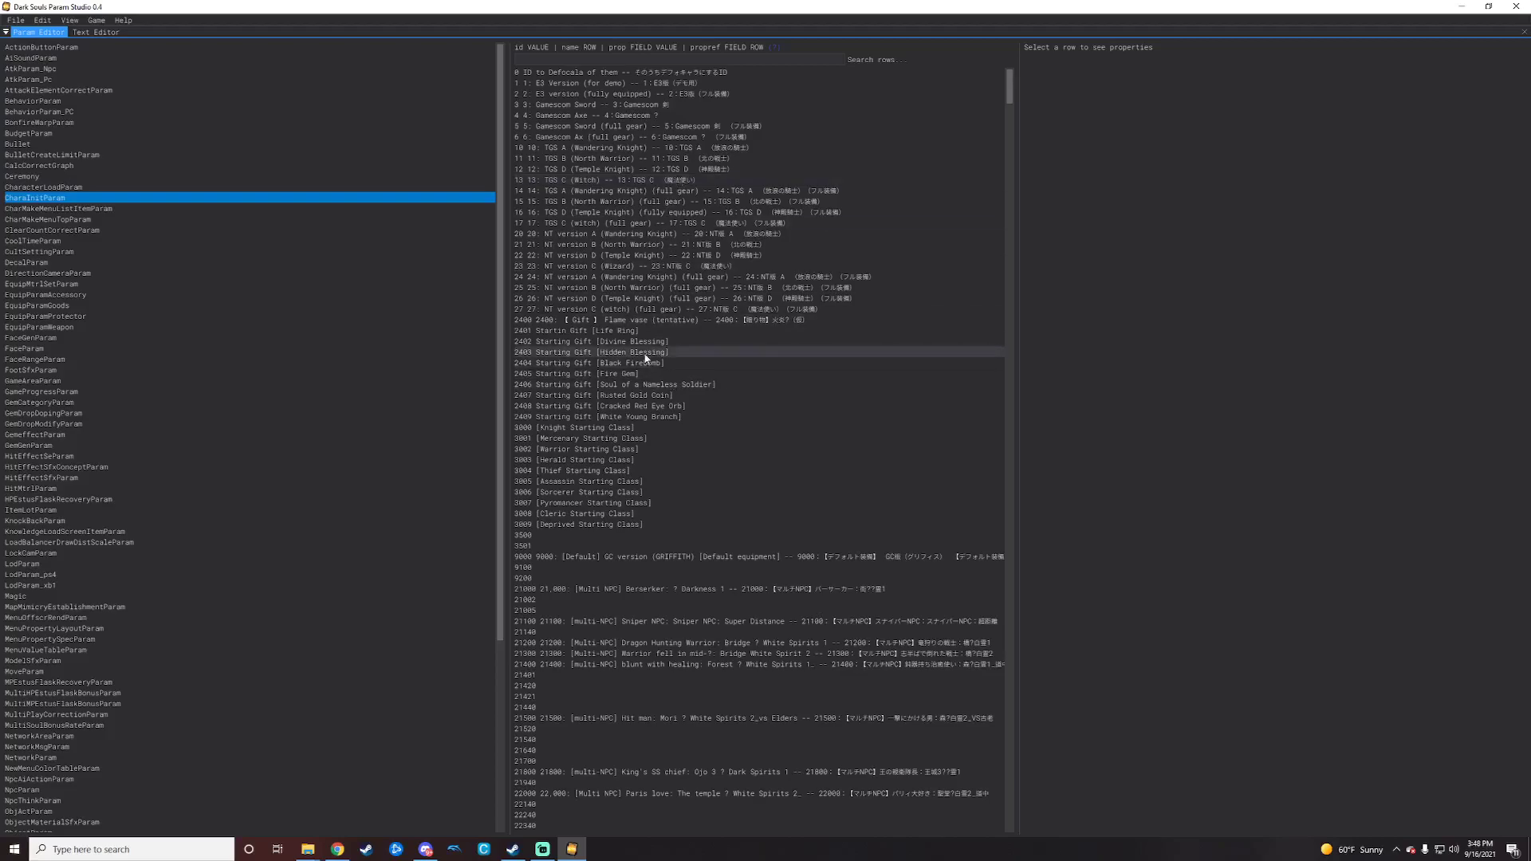
click(24, 198)
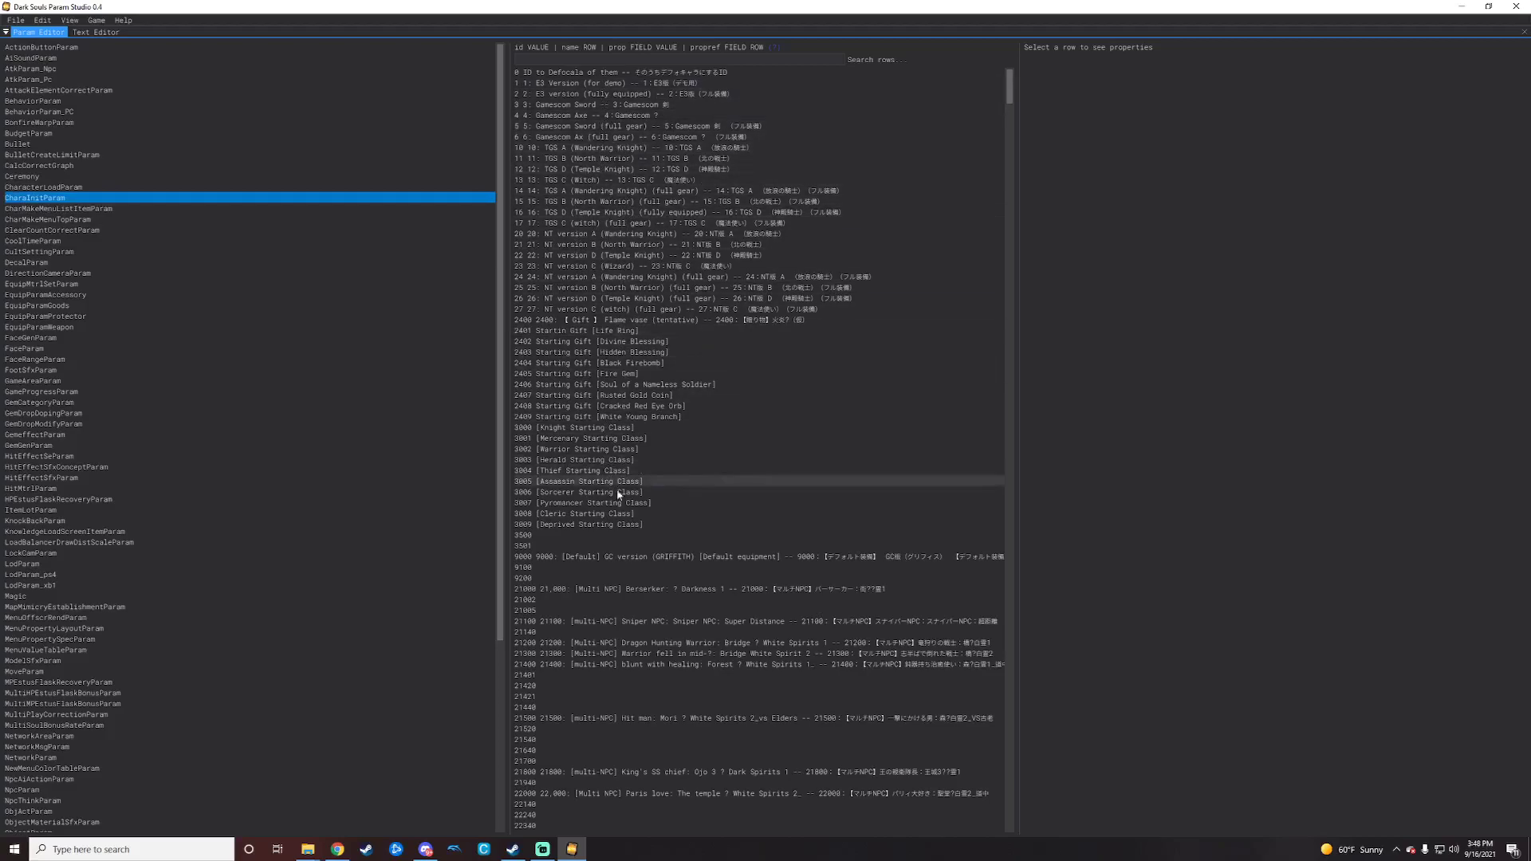
- Look through the CharaInitParam rows, including starting gifts and classes, and examine the equipment of NPC row 25121
scroll(758, 417, down, 12)
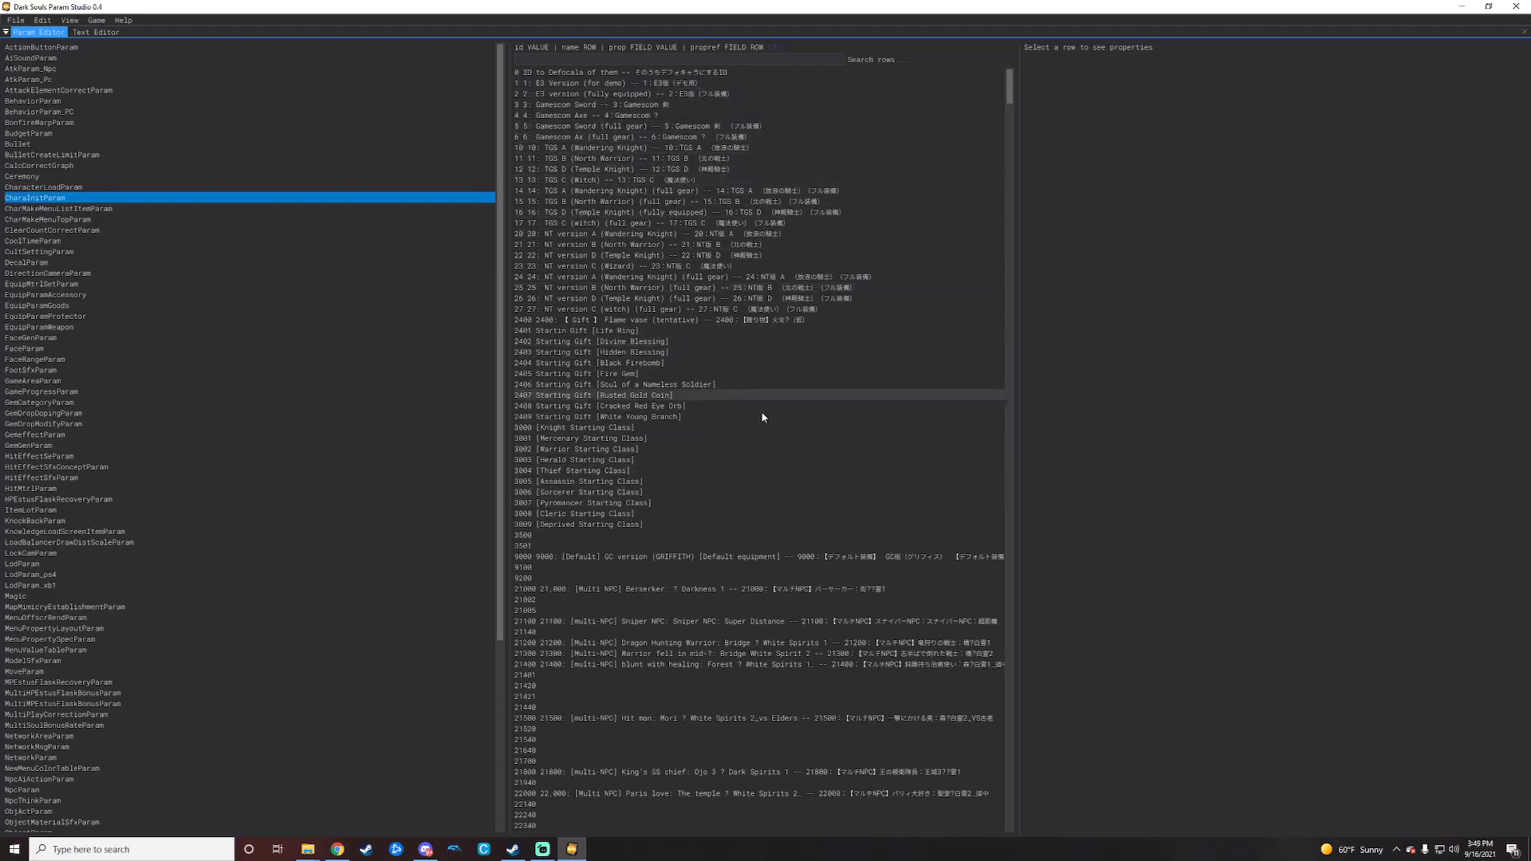
scroll(724, 509, up, 9)
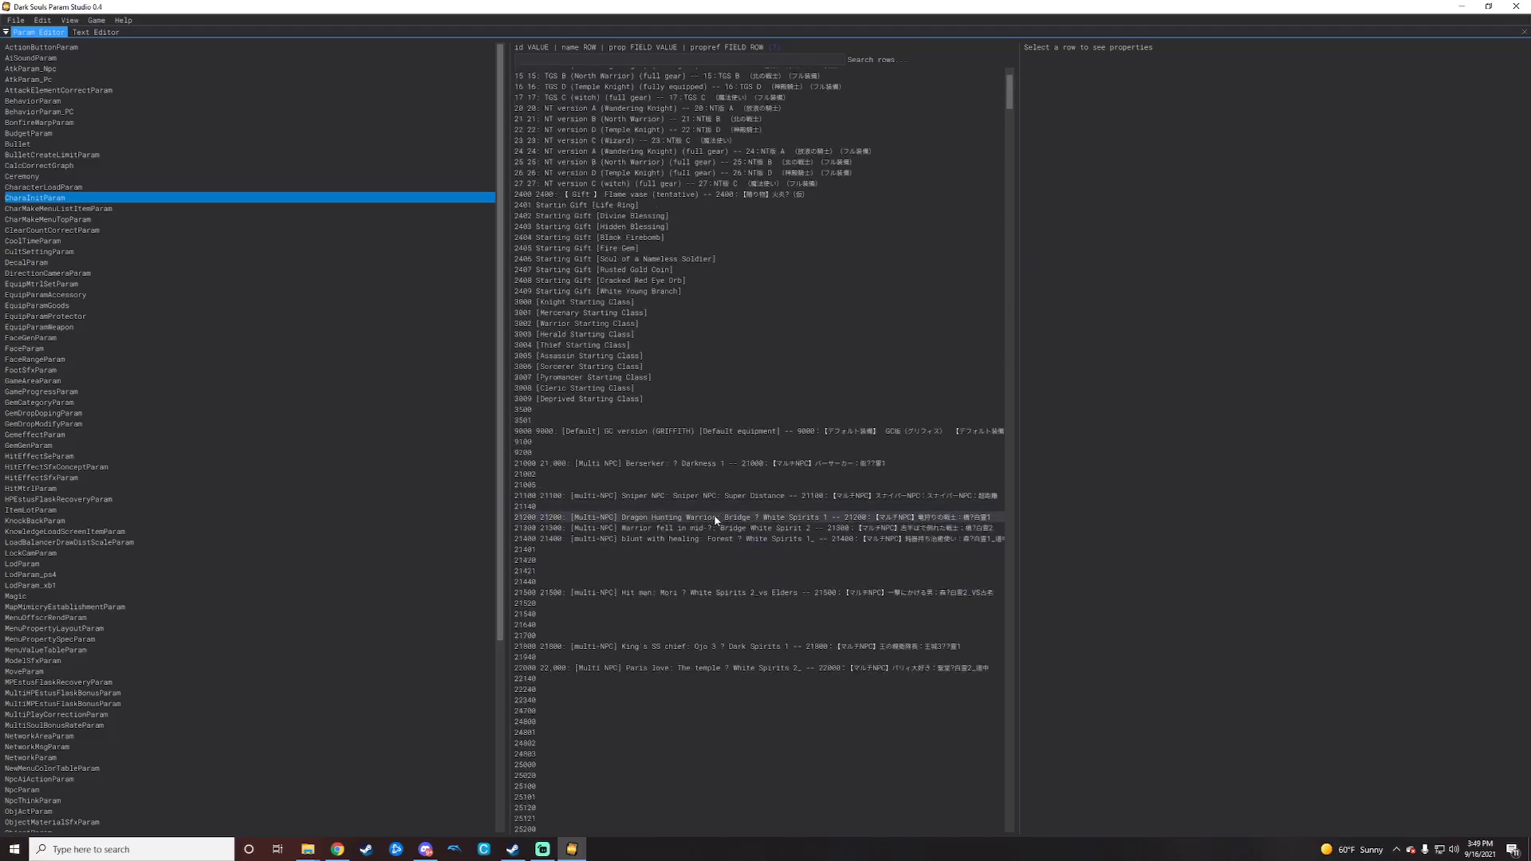
scroll(727, 519, up, 3)
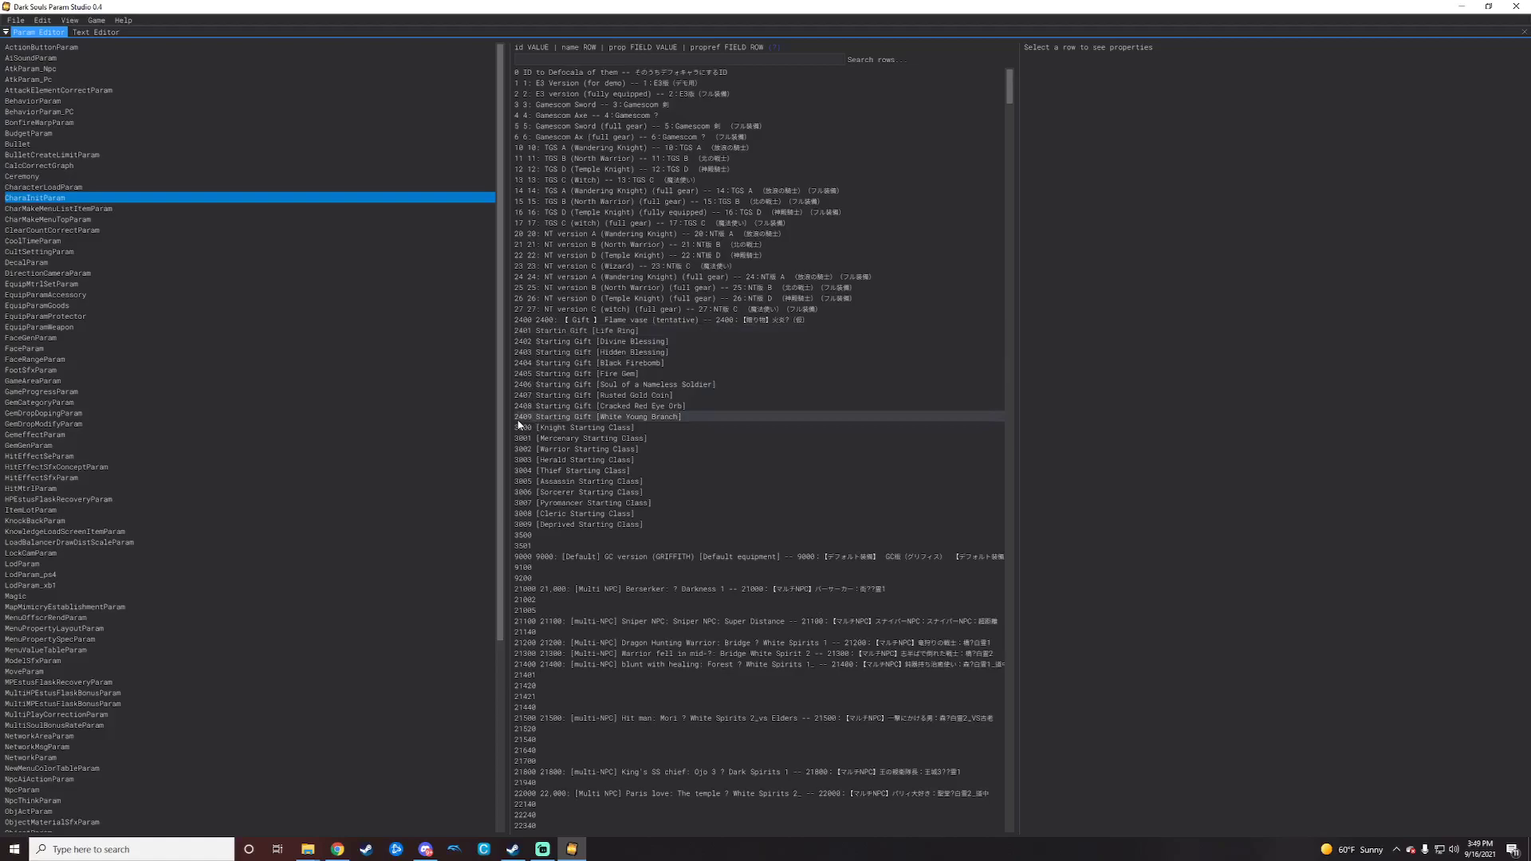
scroll(535, 424, down, 8)
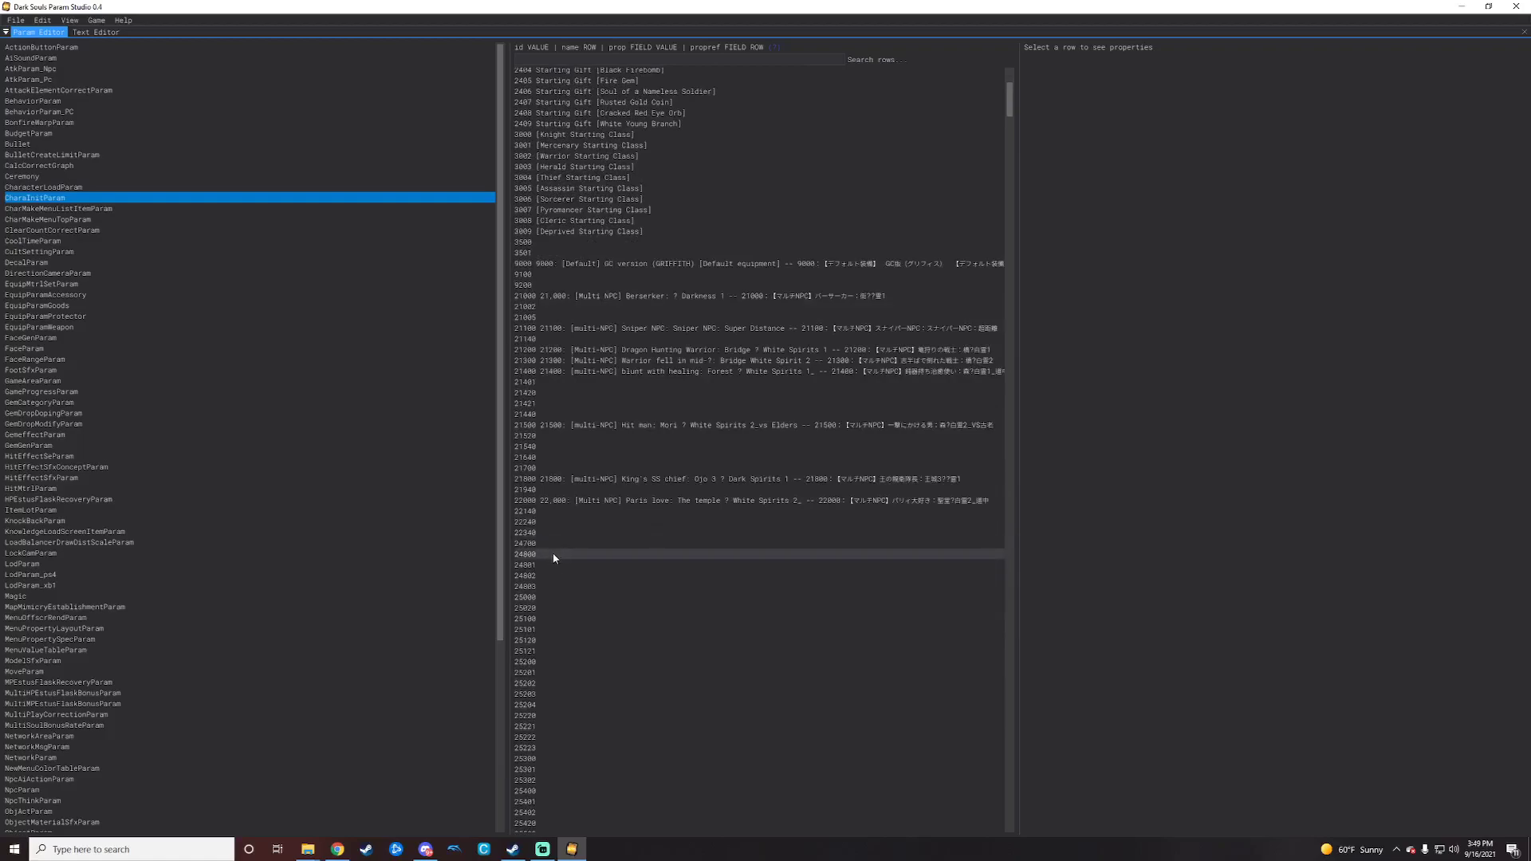
click(577, 651)
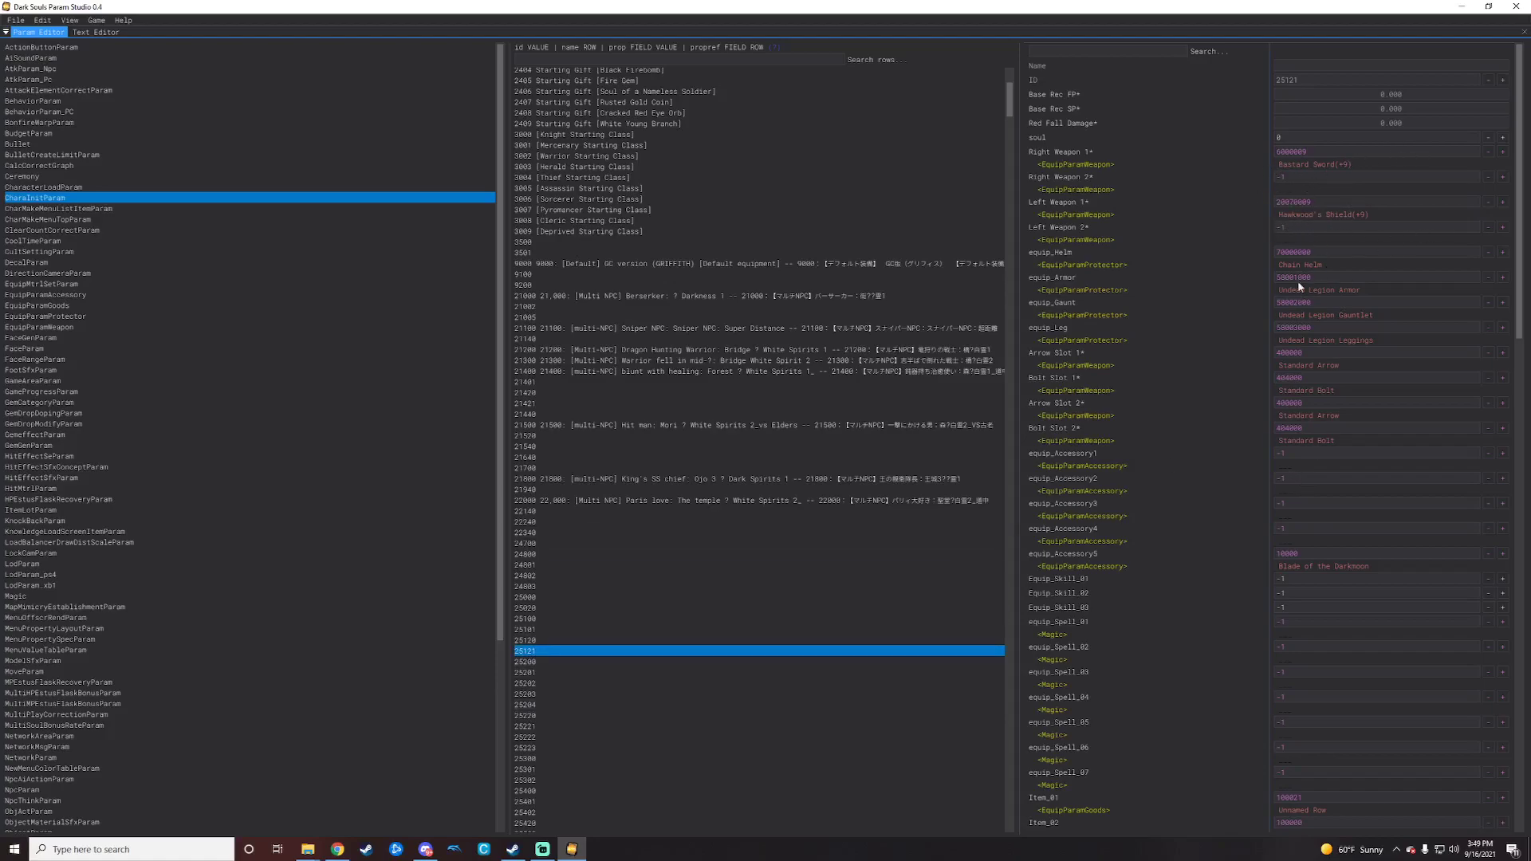
scroll(630, 702, down, 4)
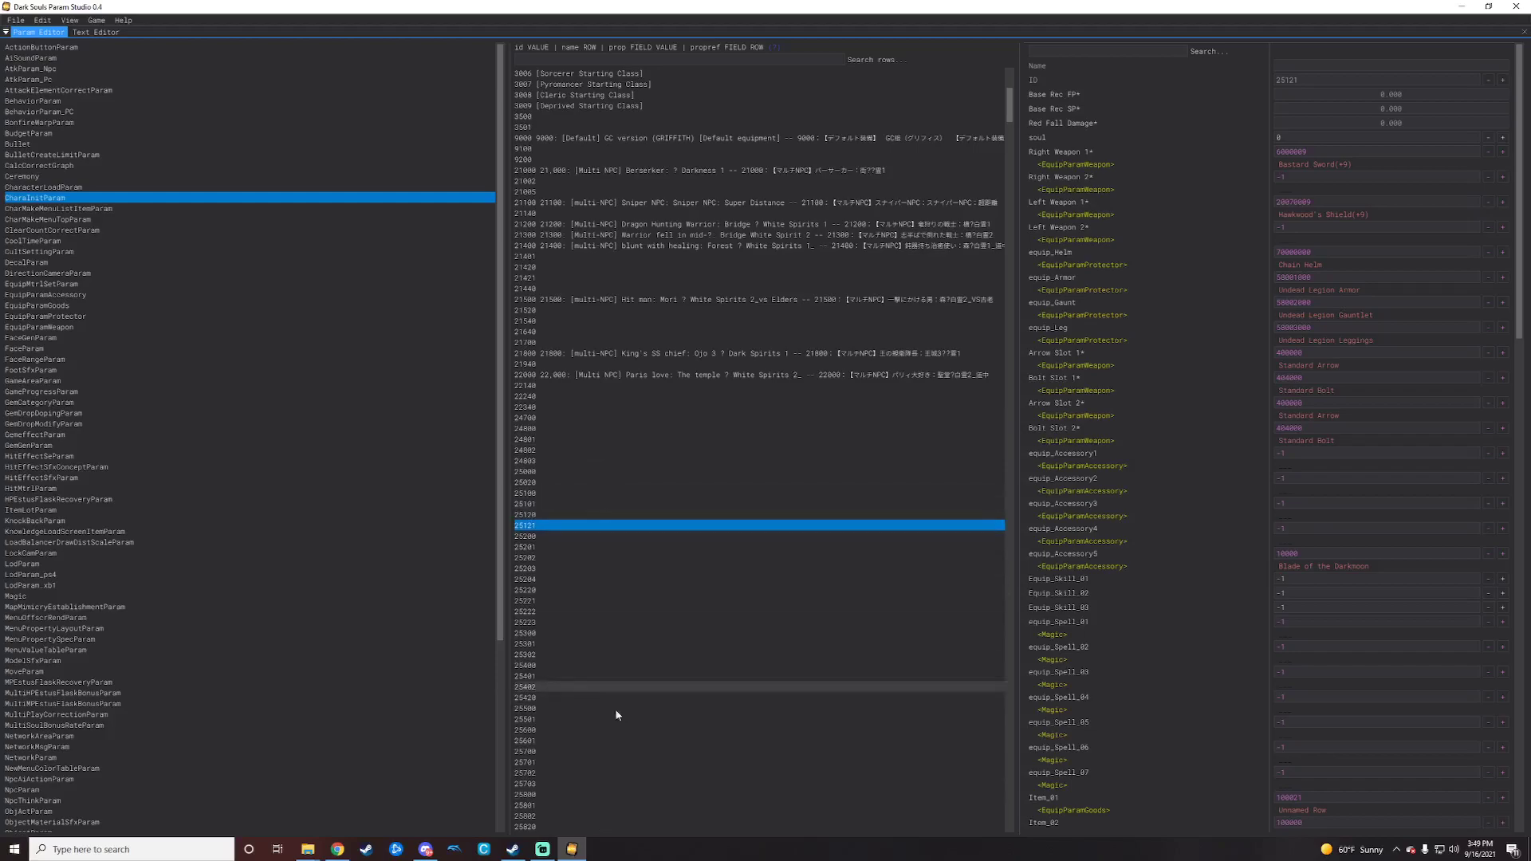
scroll(630, 500, up, 9)
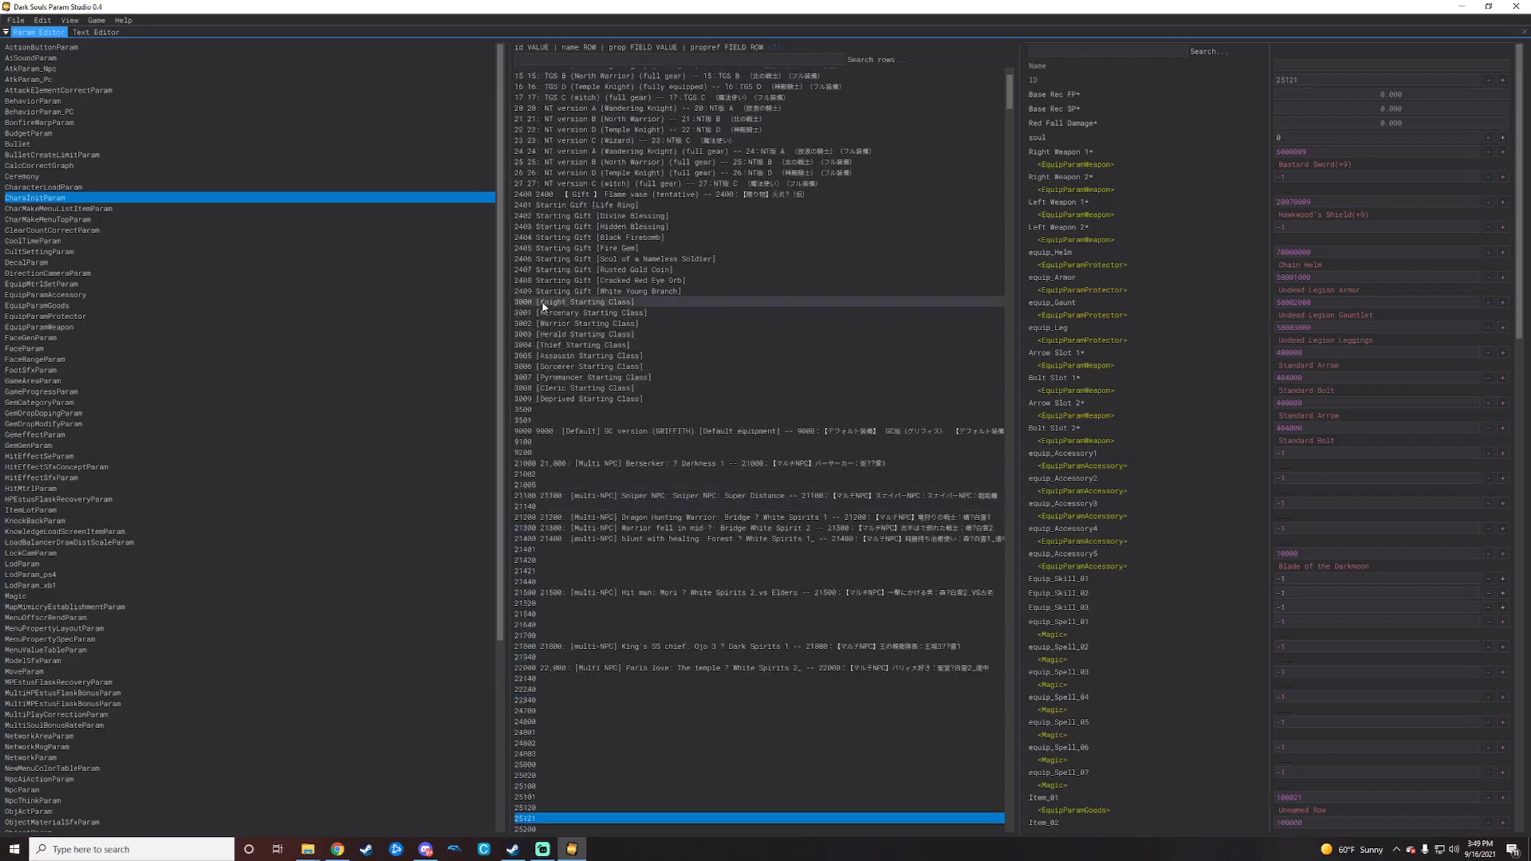
- Select the Knight Starting Class row and open its equip_Helm reference in a new EquipParamProtector view
click(557, 305)
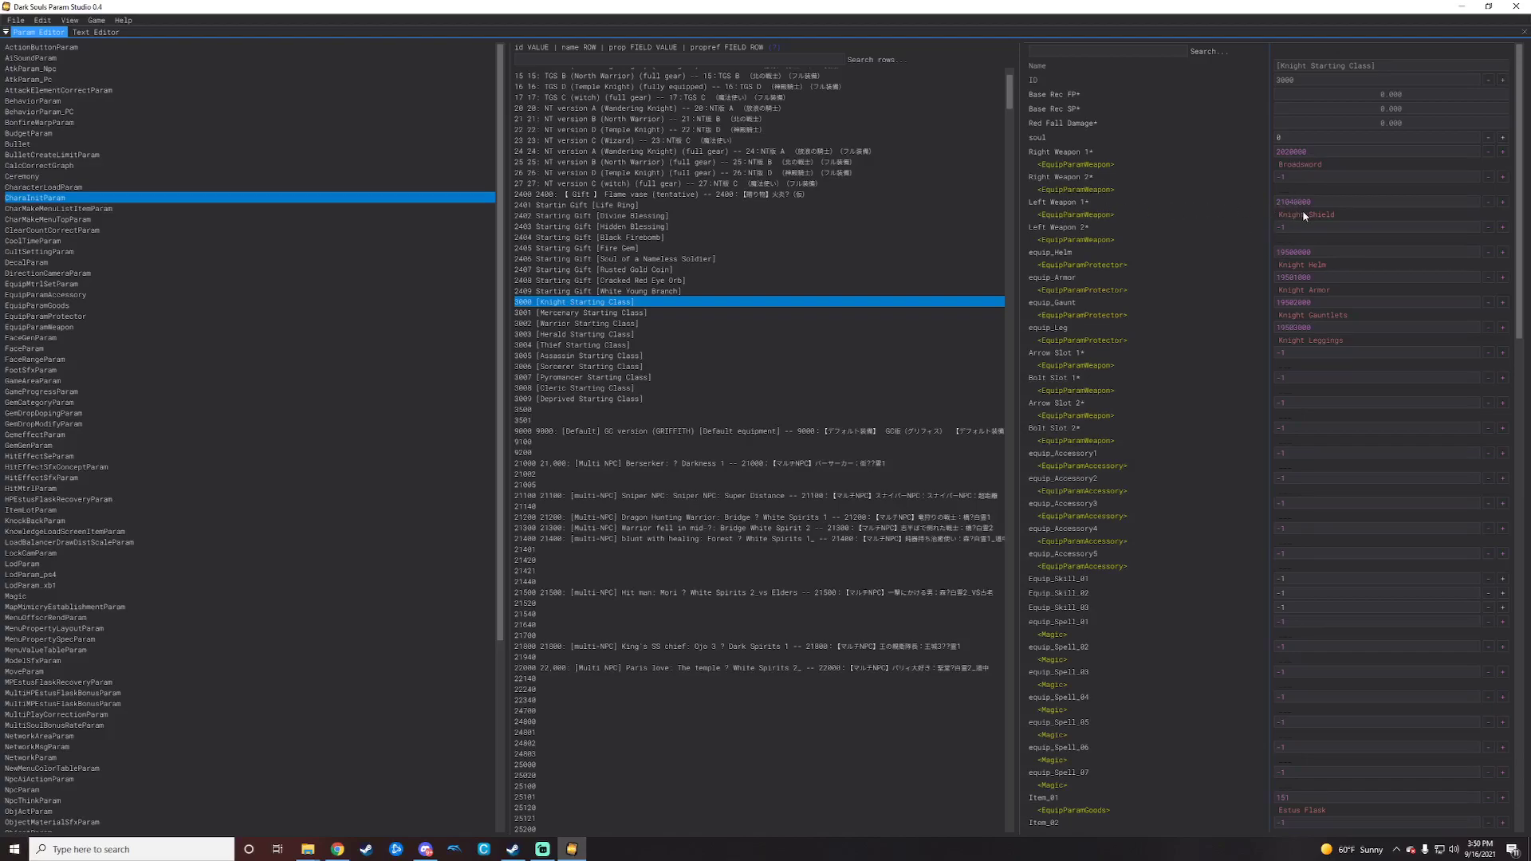
right_click(1302, 265)
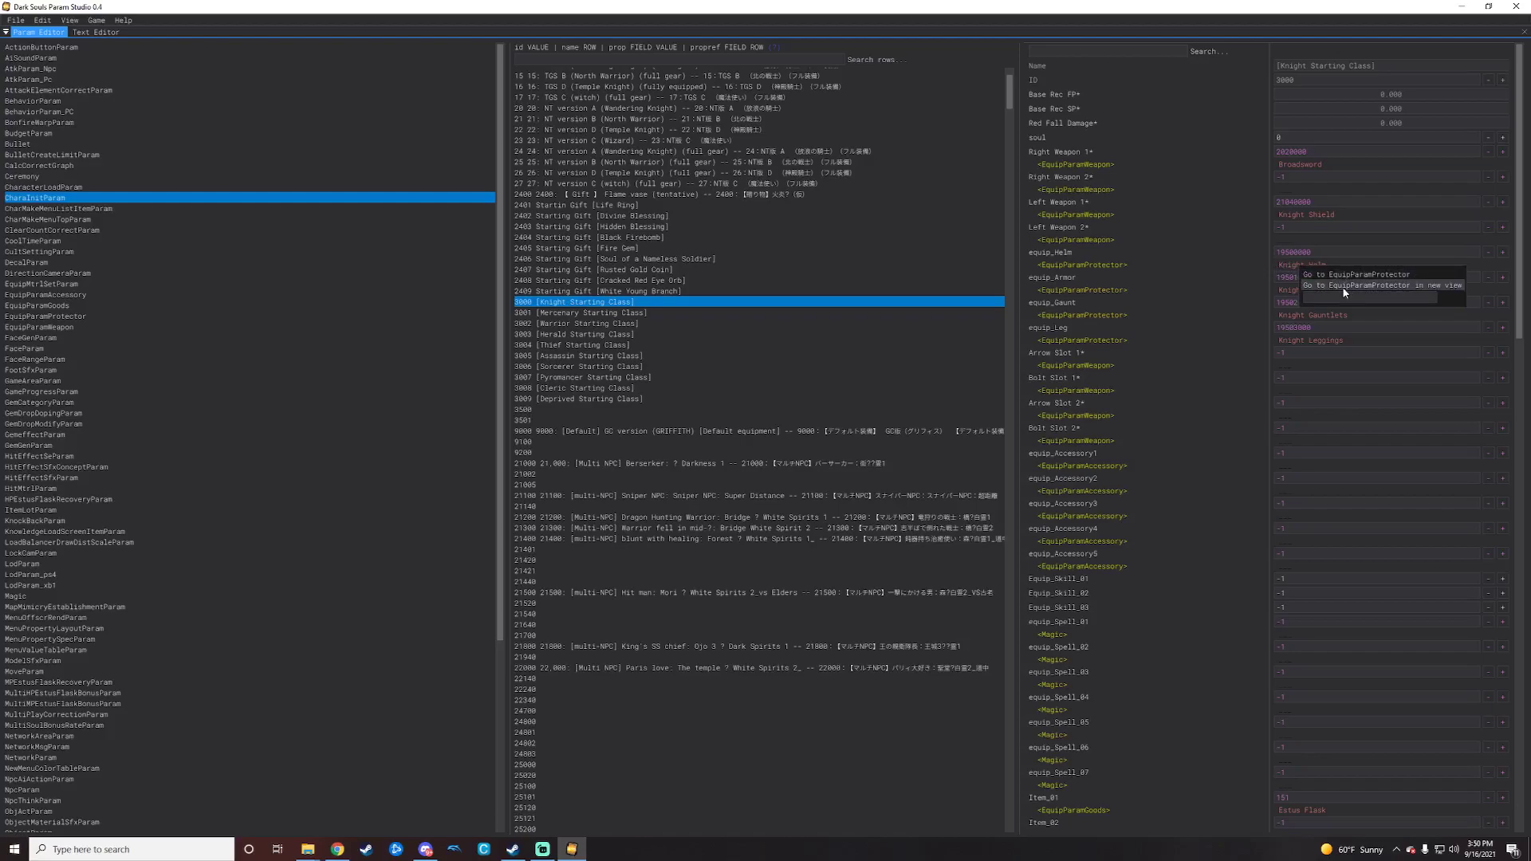
click(1400, 285)
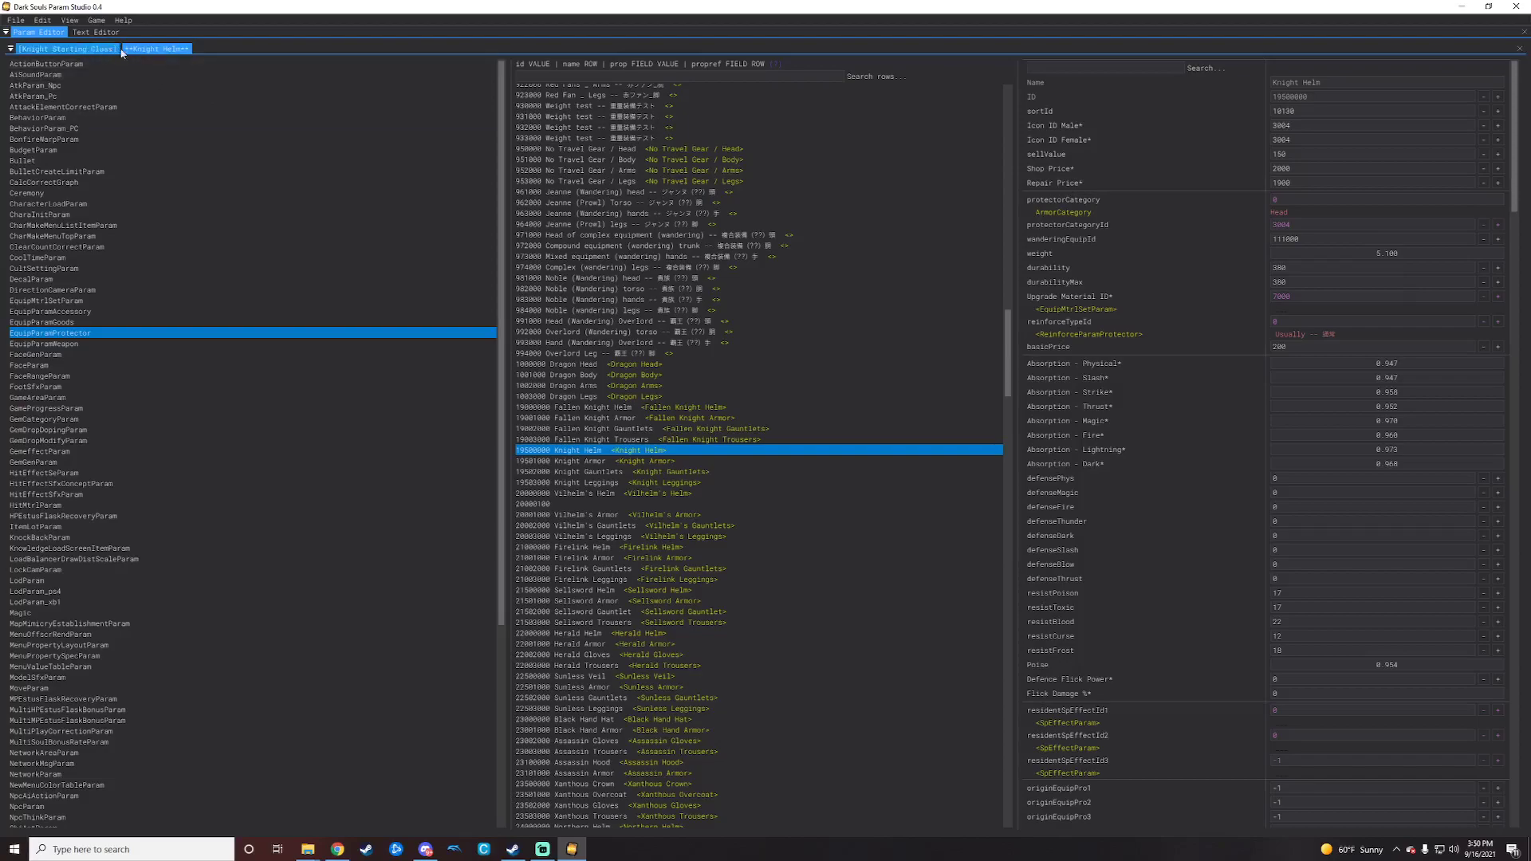
- Browse the EquipParamProtector armor rows, select Firelink Helm and copy its ID
click(85, 49)
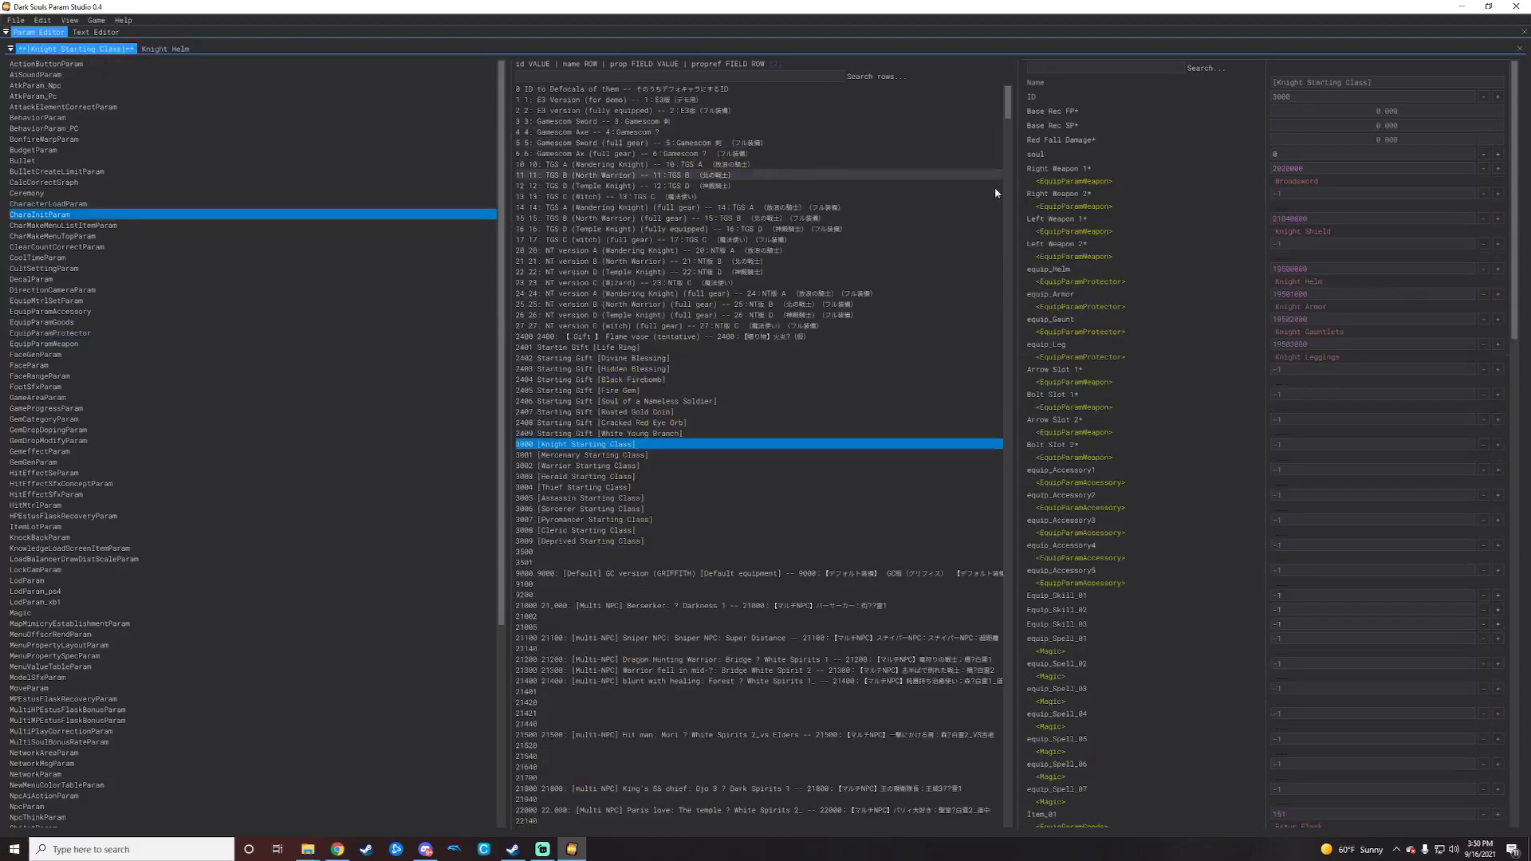
click(165, 48)
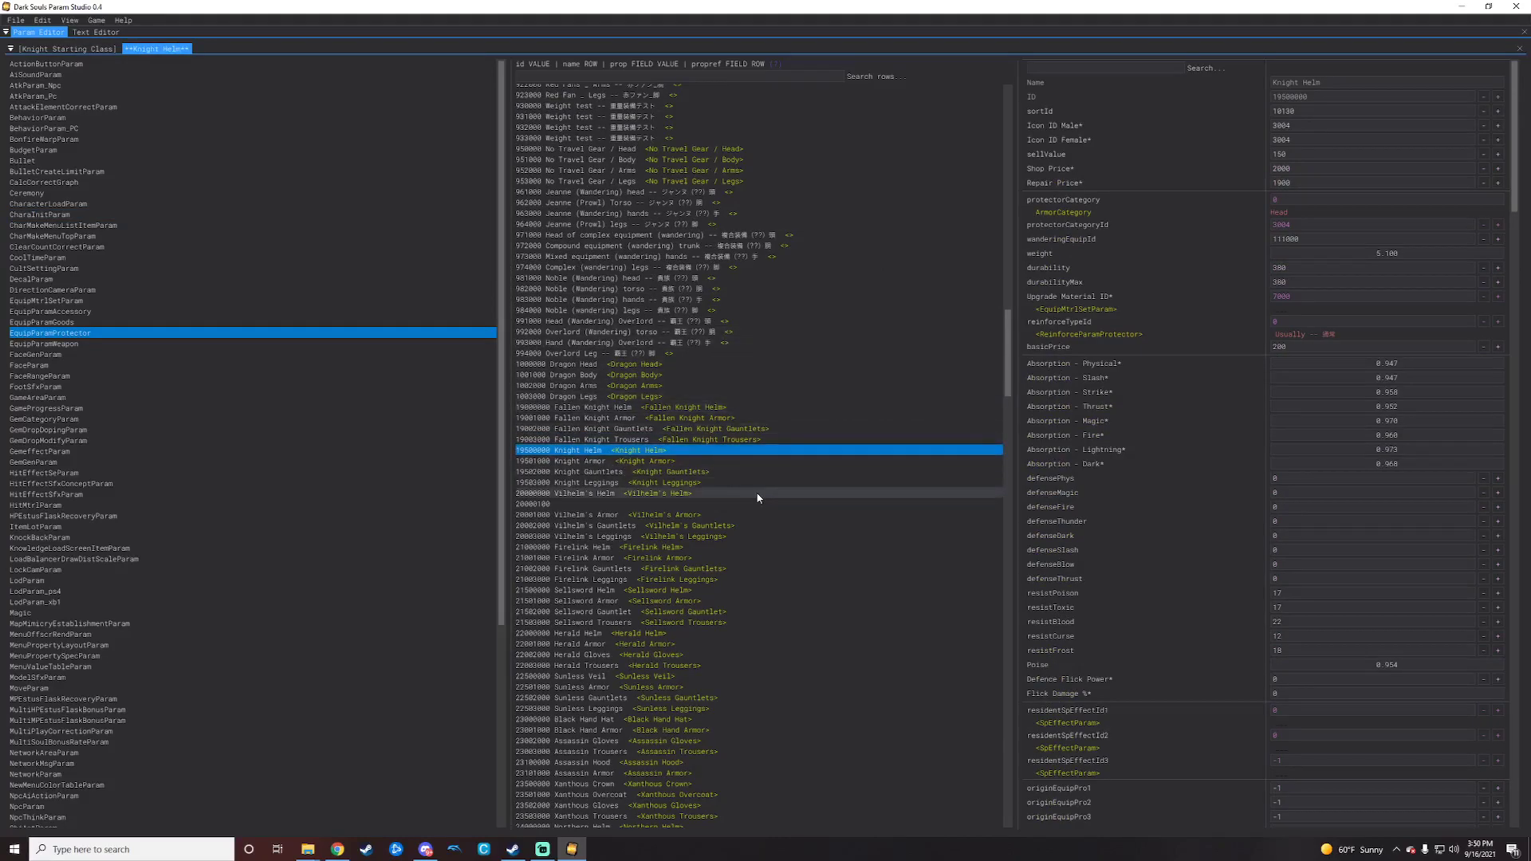
scroll(754, 498, down, 3)
scroll(746, 495, down, 15)
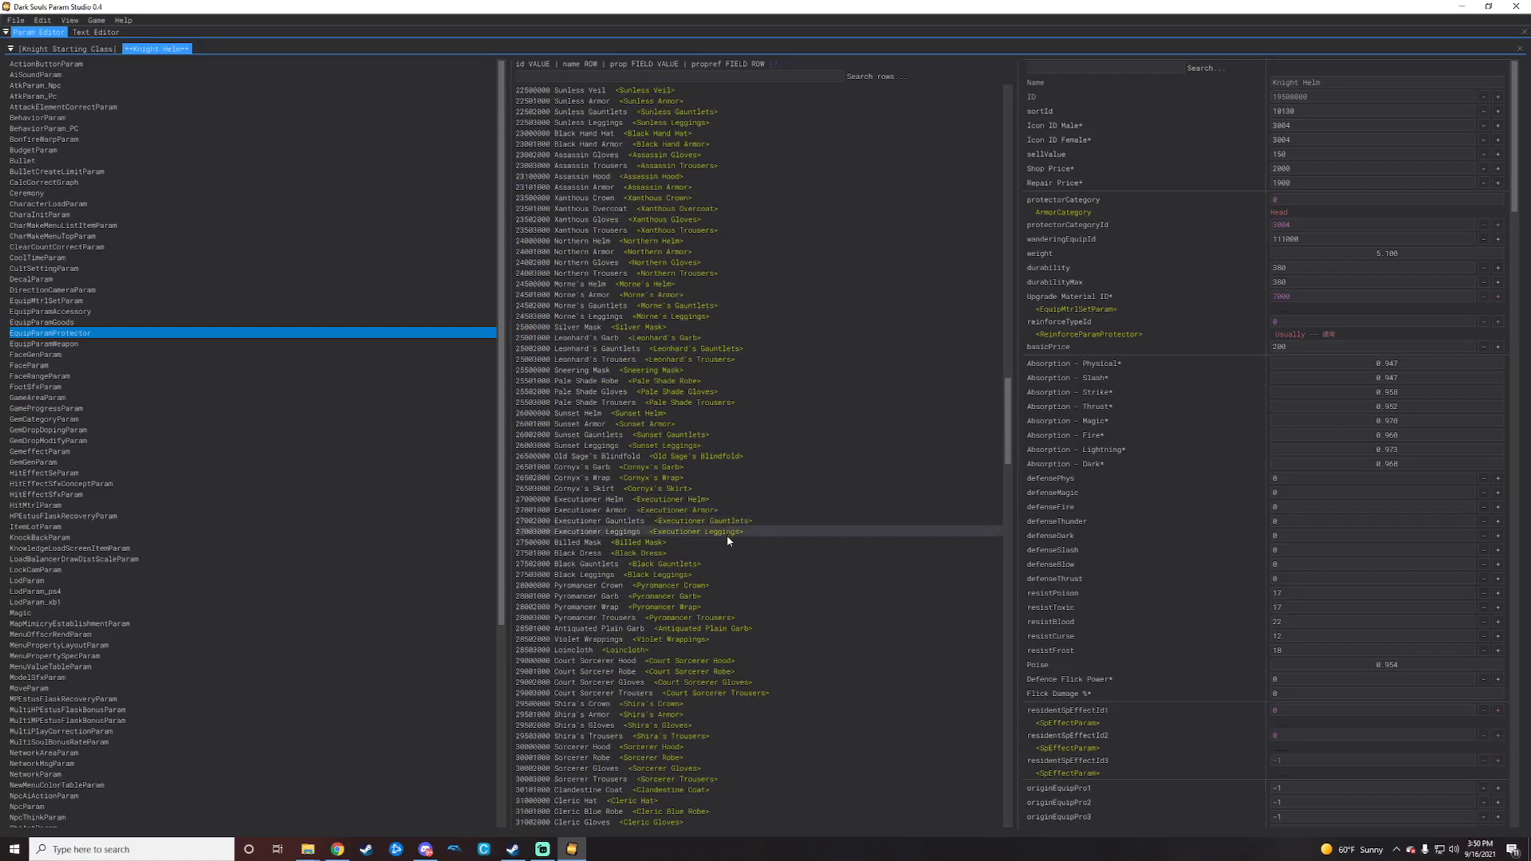
scroll(728, 536, down, 3)
scroll(731, 610, down, 3)
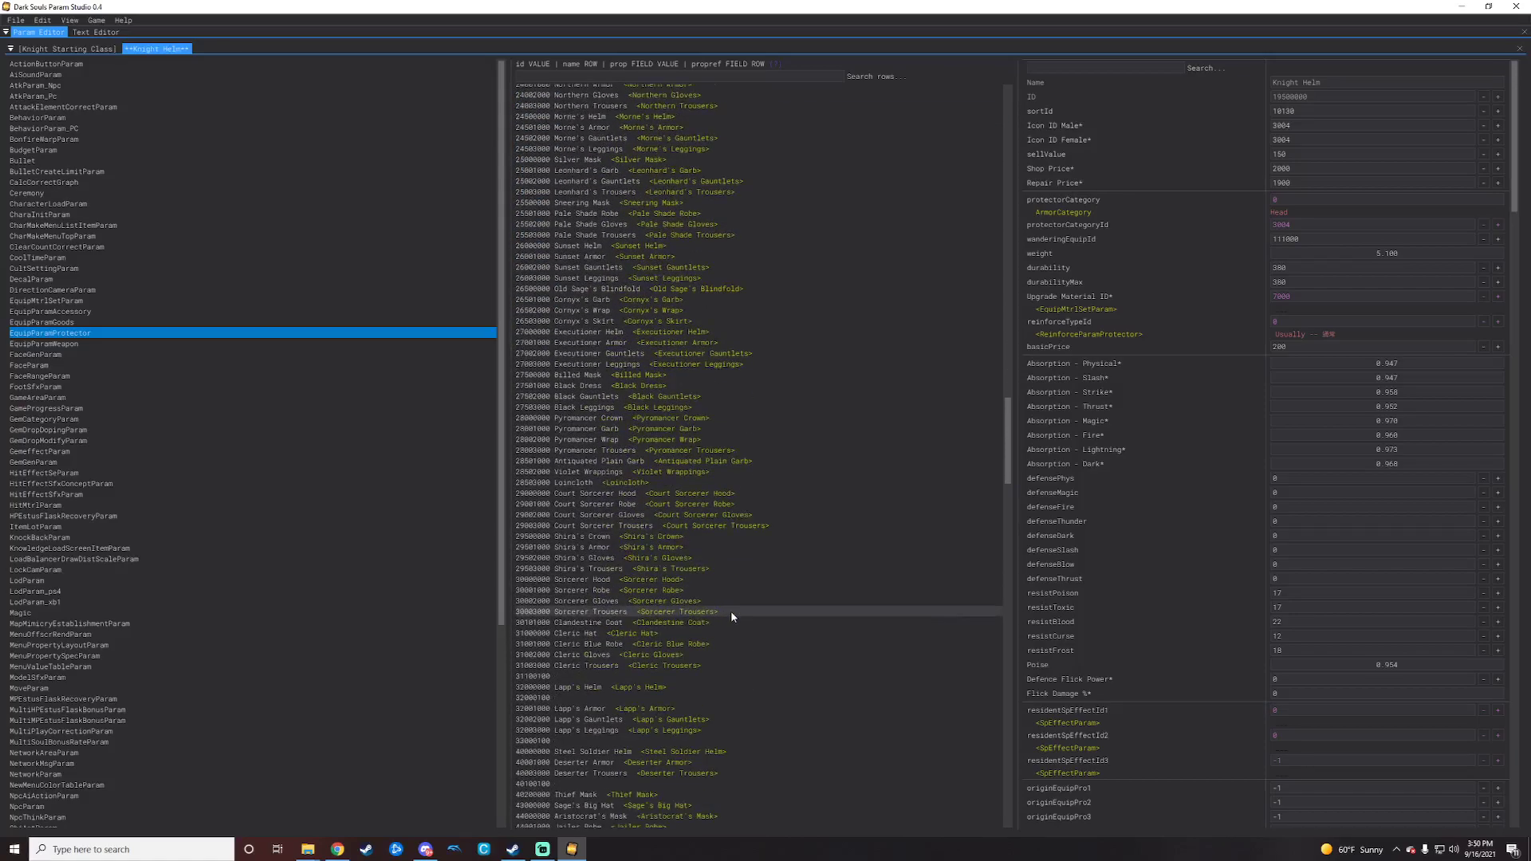
scroll(725, 651, up, 20)
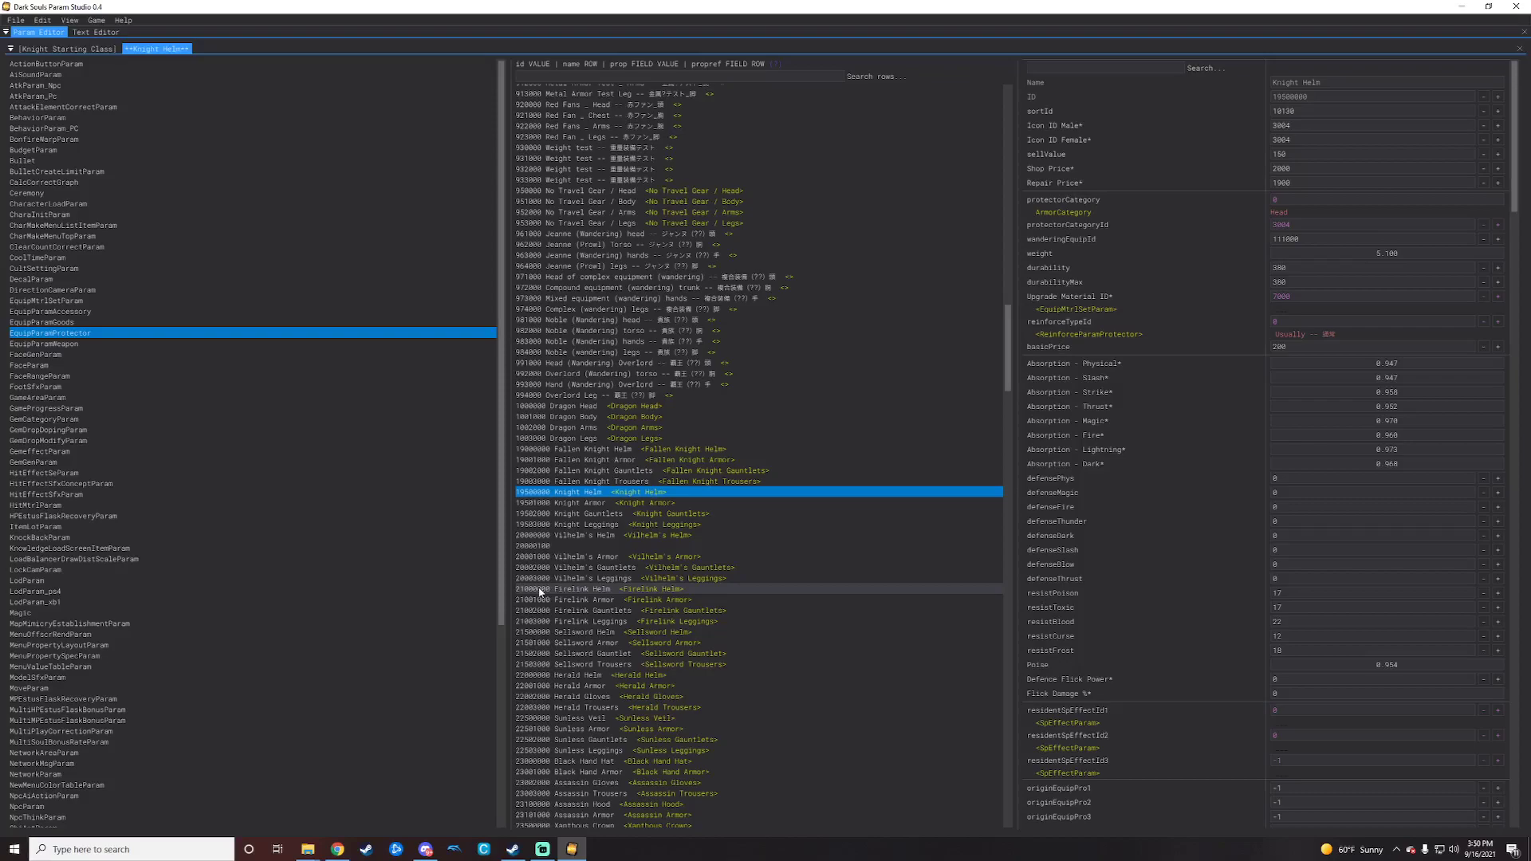
click(572, 590)
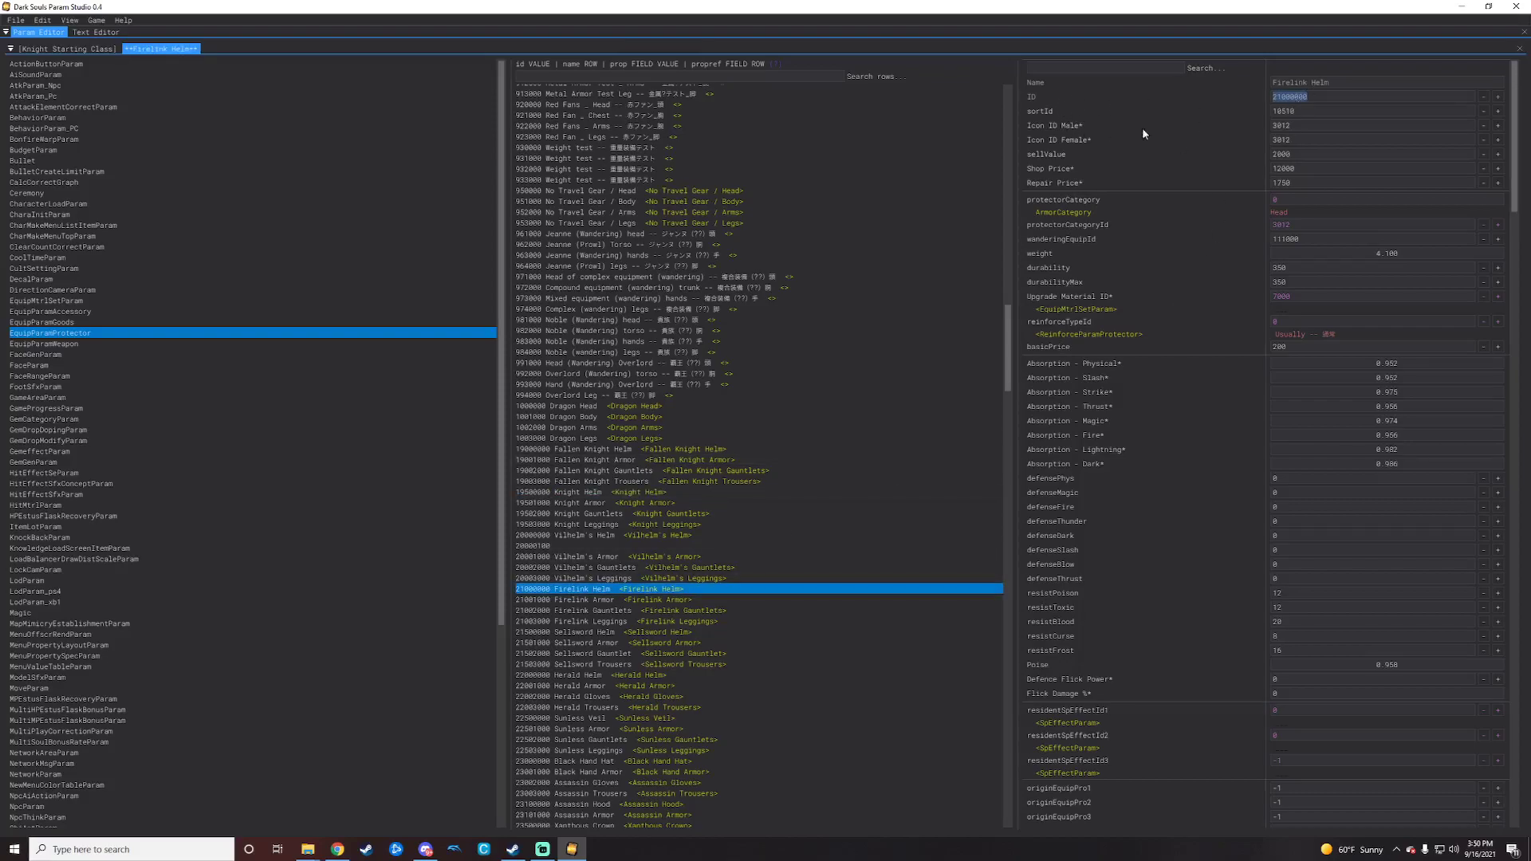
- Set equip_Helm of the Knight Starting Class to 21000000, the Firelink Helm ID
click(82, 51)
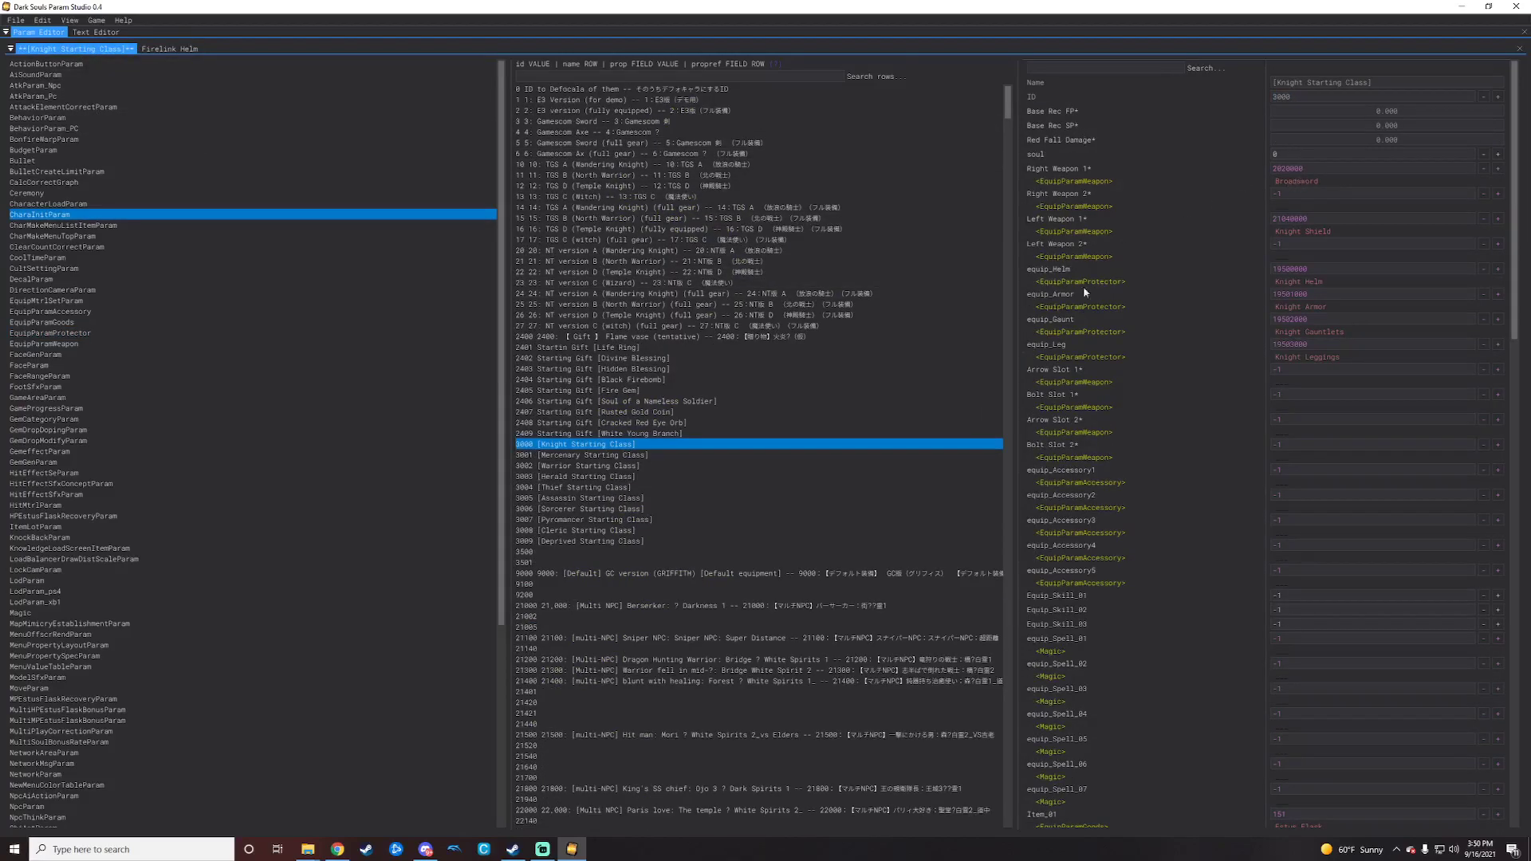
click(631, 449)
click(1309, 271)
text(21000000)
click(1383, 287)
- Find the Ringed Knight Armor row in the EquipParamProtector view and copy its ID
click(166, 50)
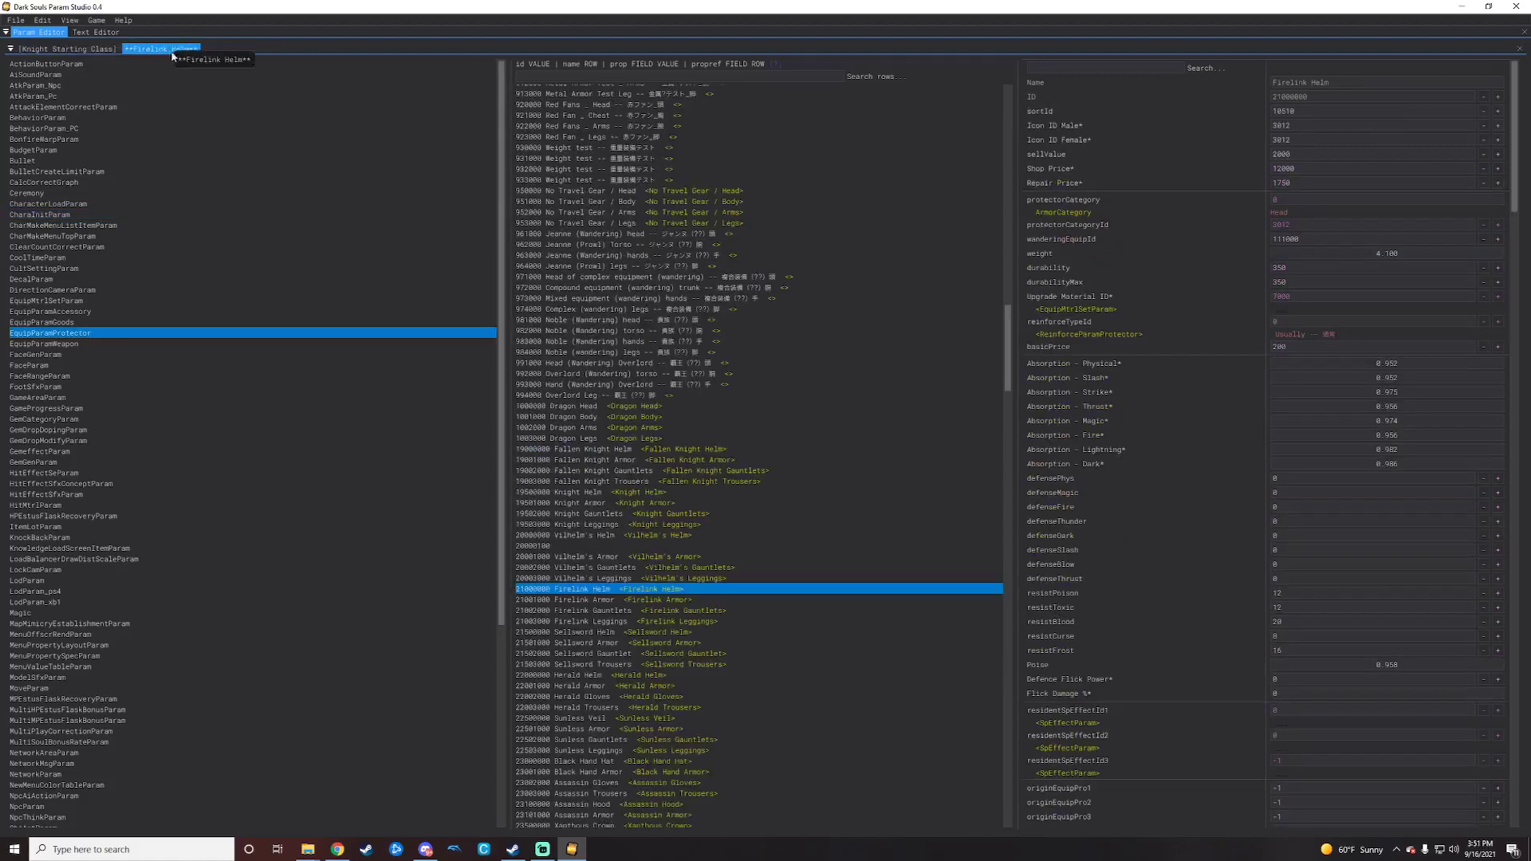
scroll(646, 550, down, 5)
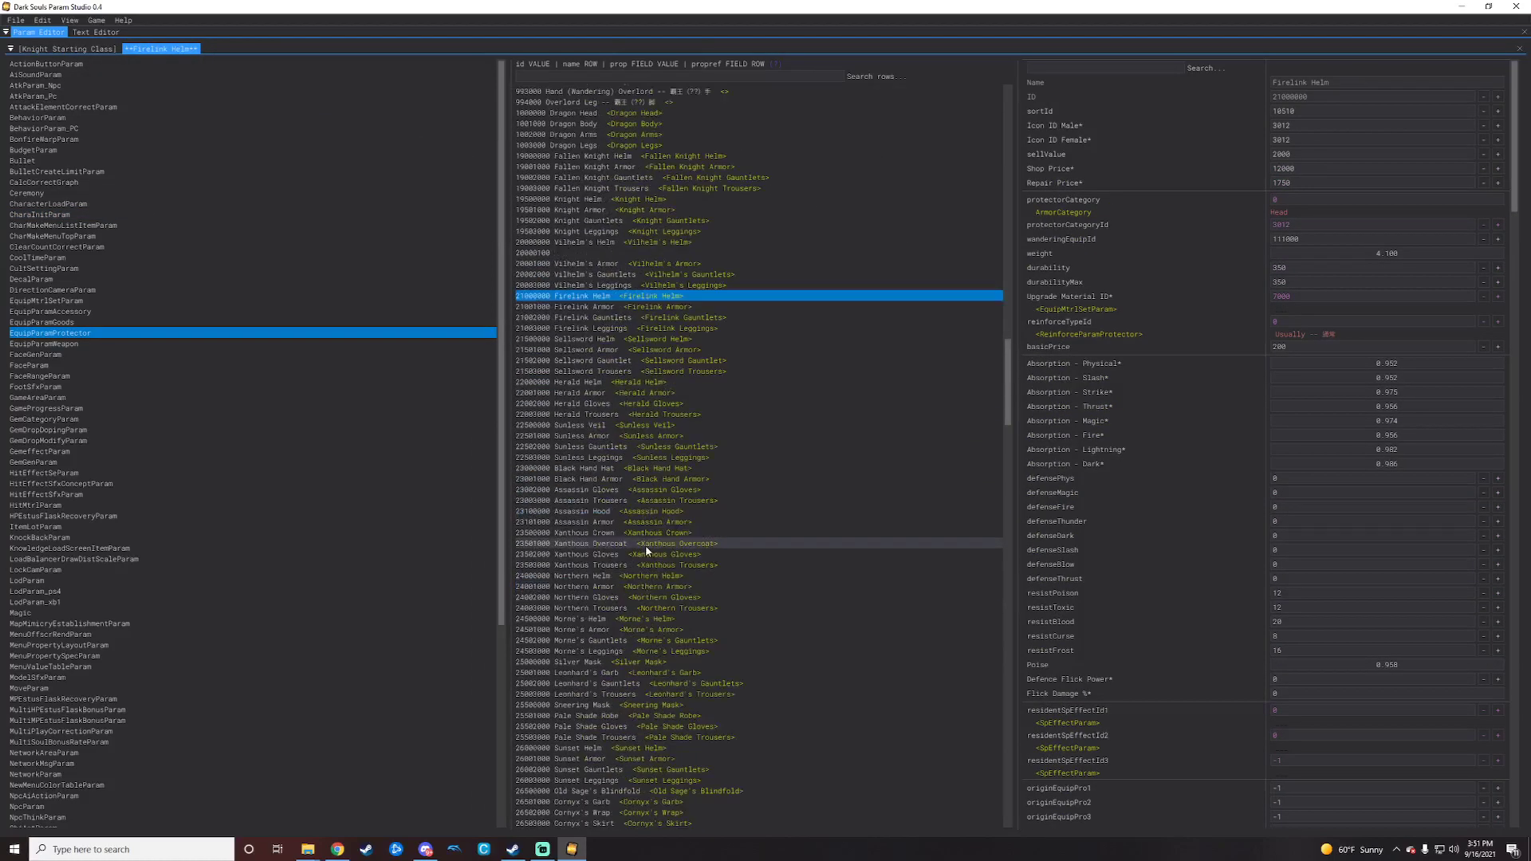
scroll(645, 545, down, 4)
scroll(648, 551, down, 20)
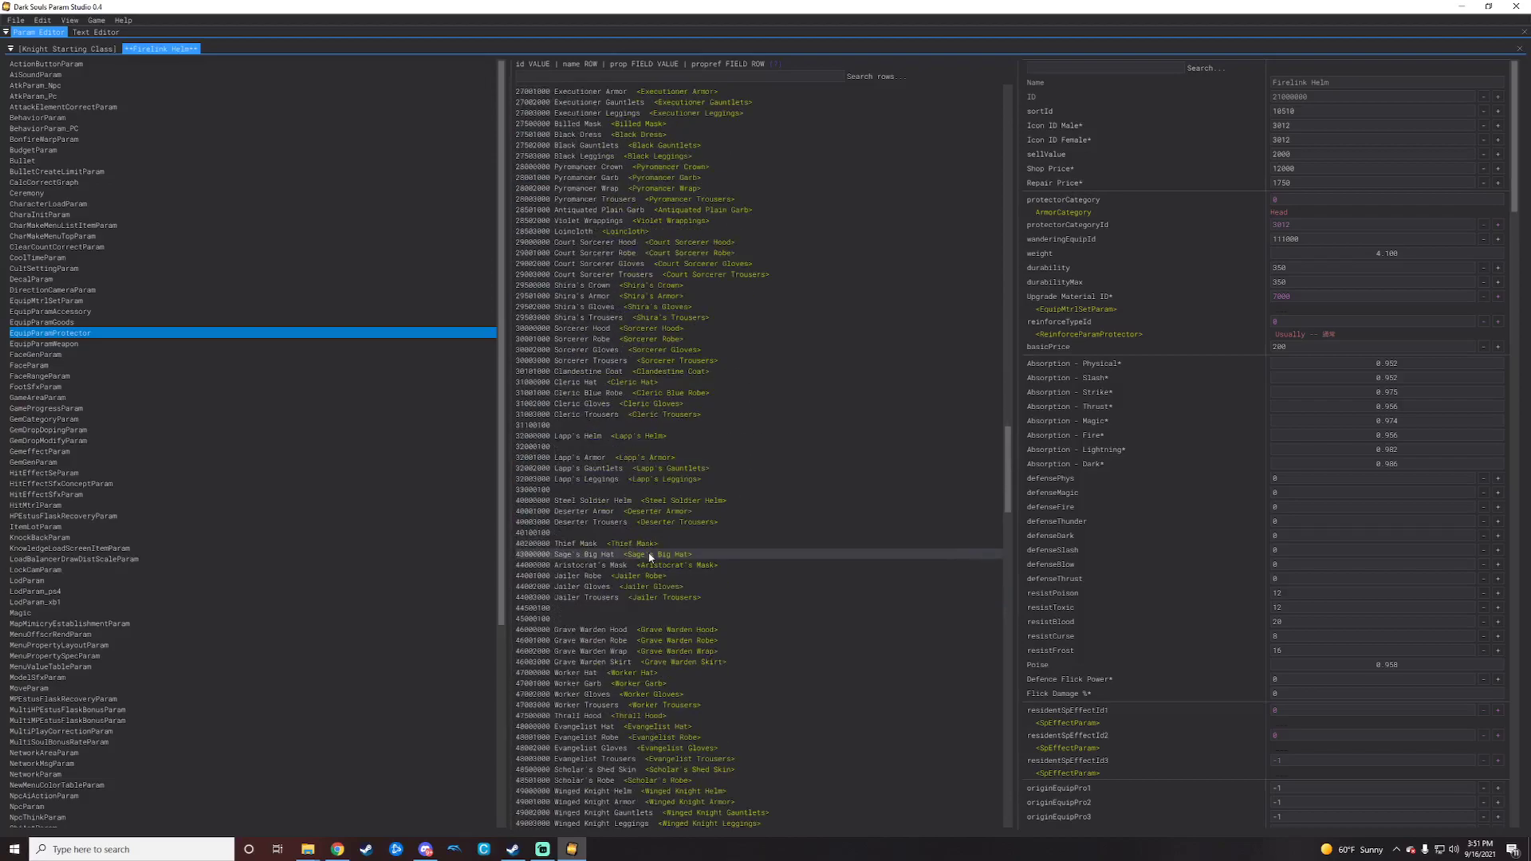
scroll(653, 562, down, 8)
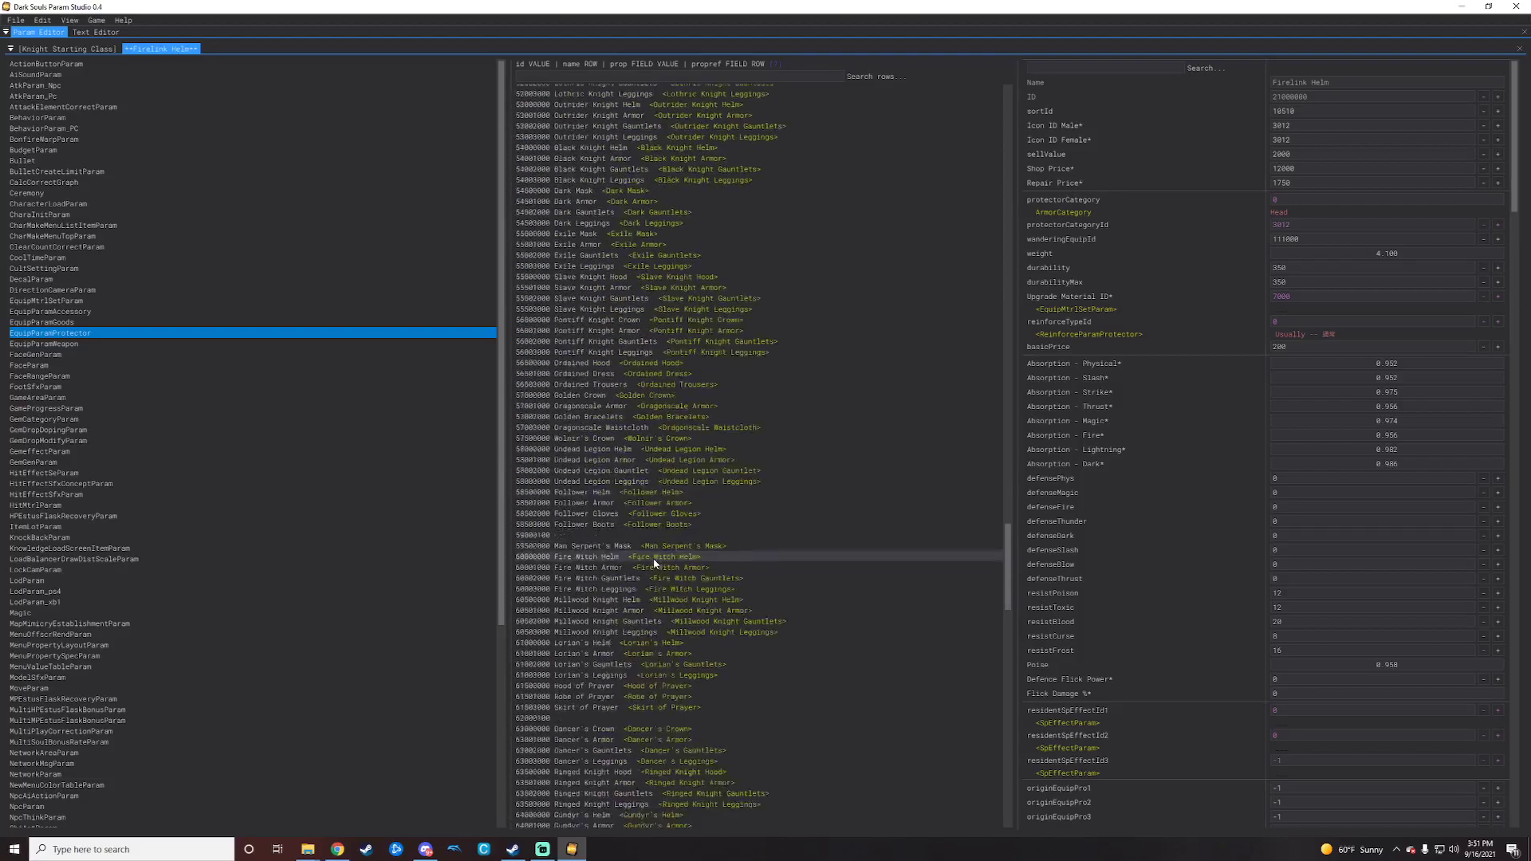
scroll(648, 558, down, 3)
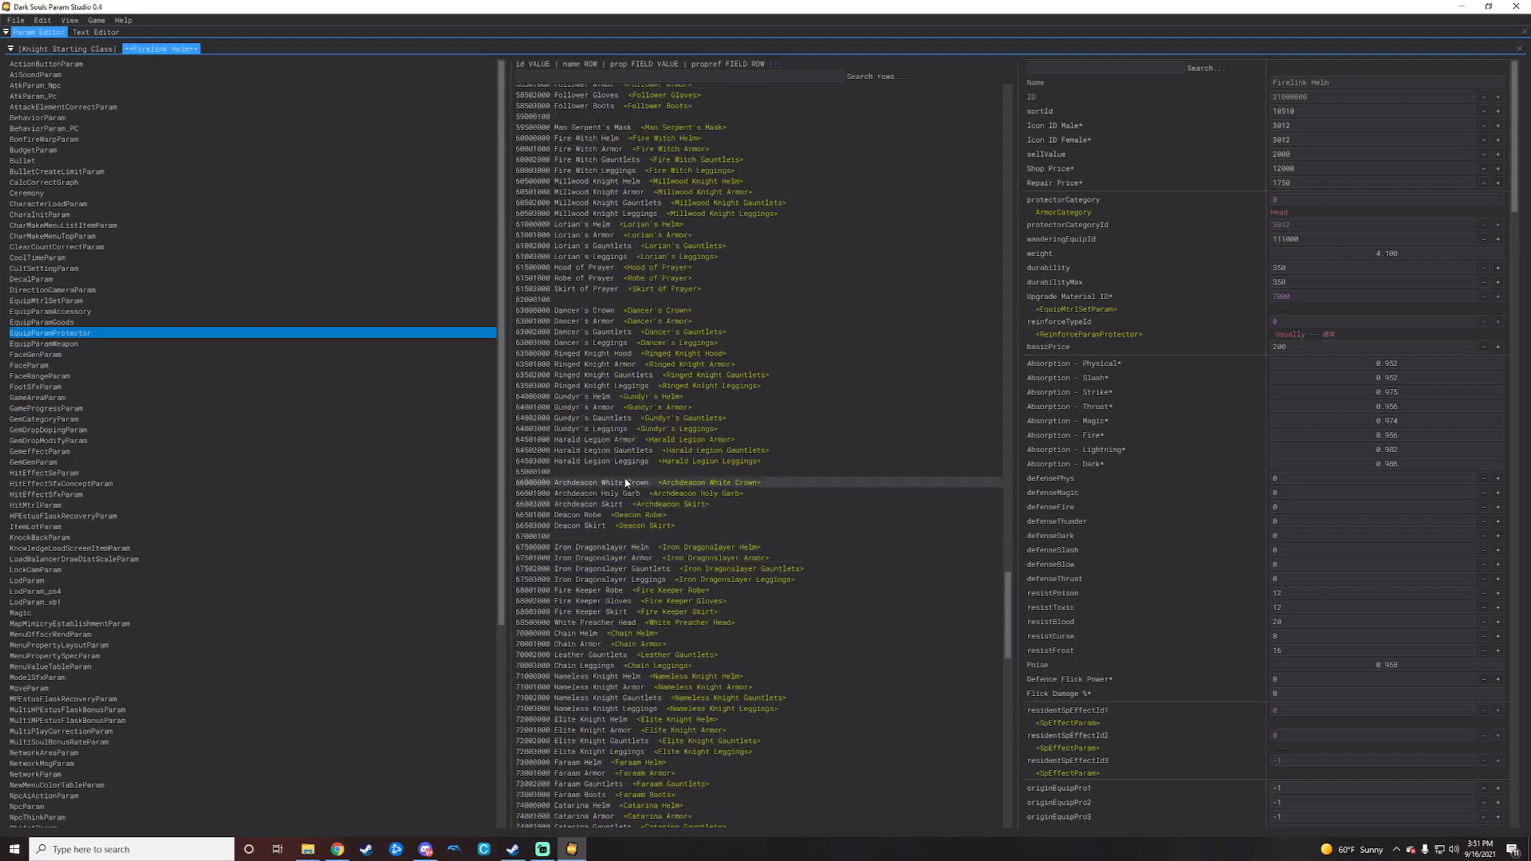
click(611, 366)
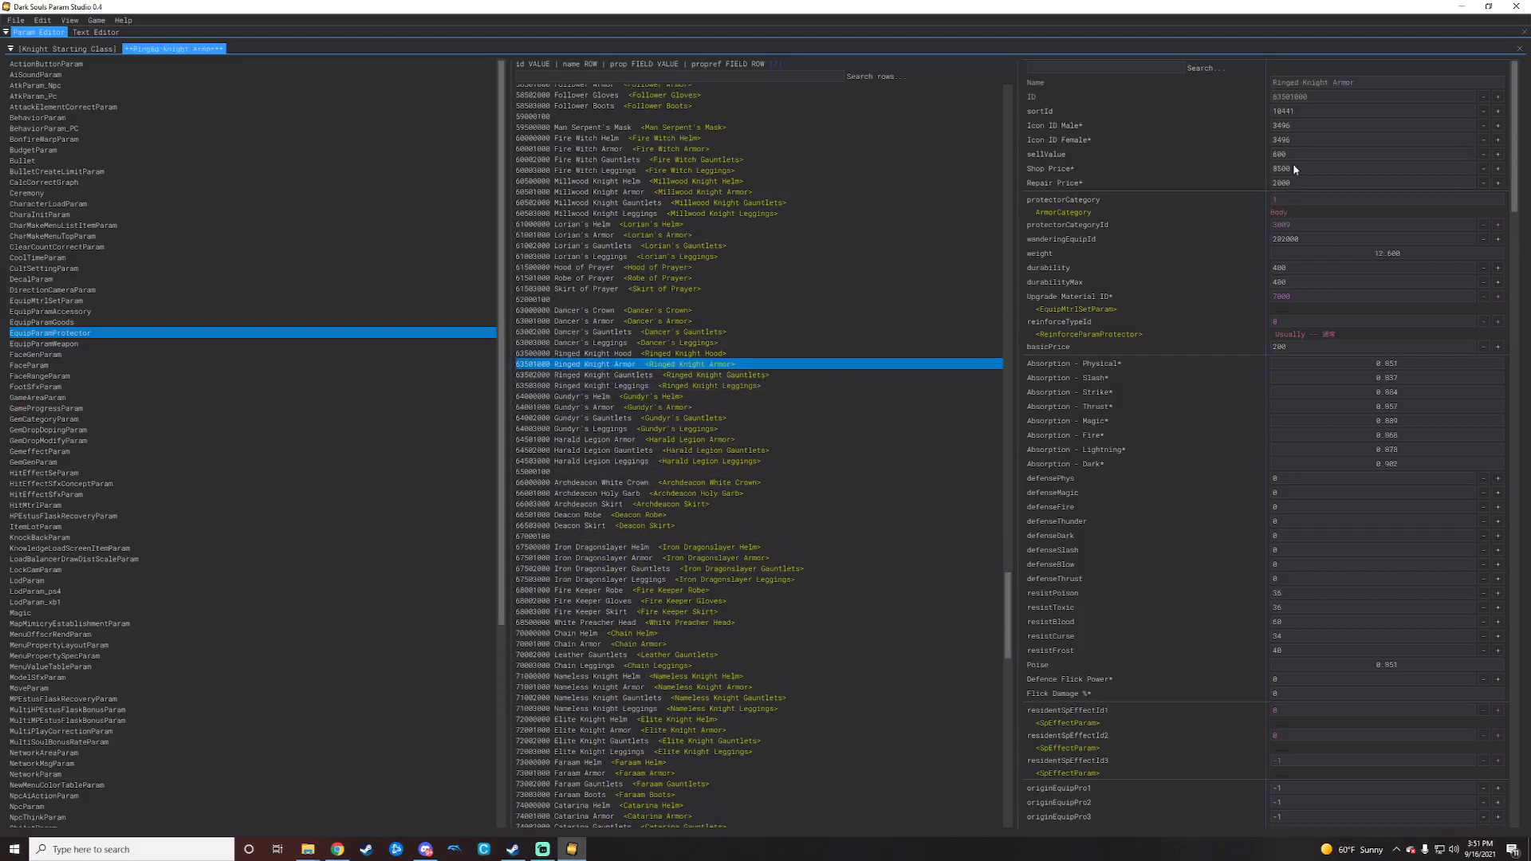
click(1294, 99)
key(ctrl+c)
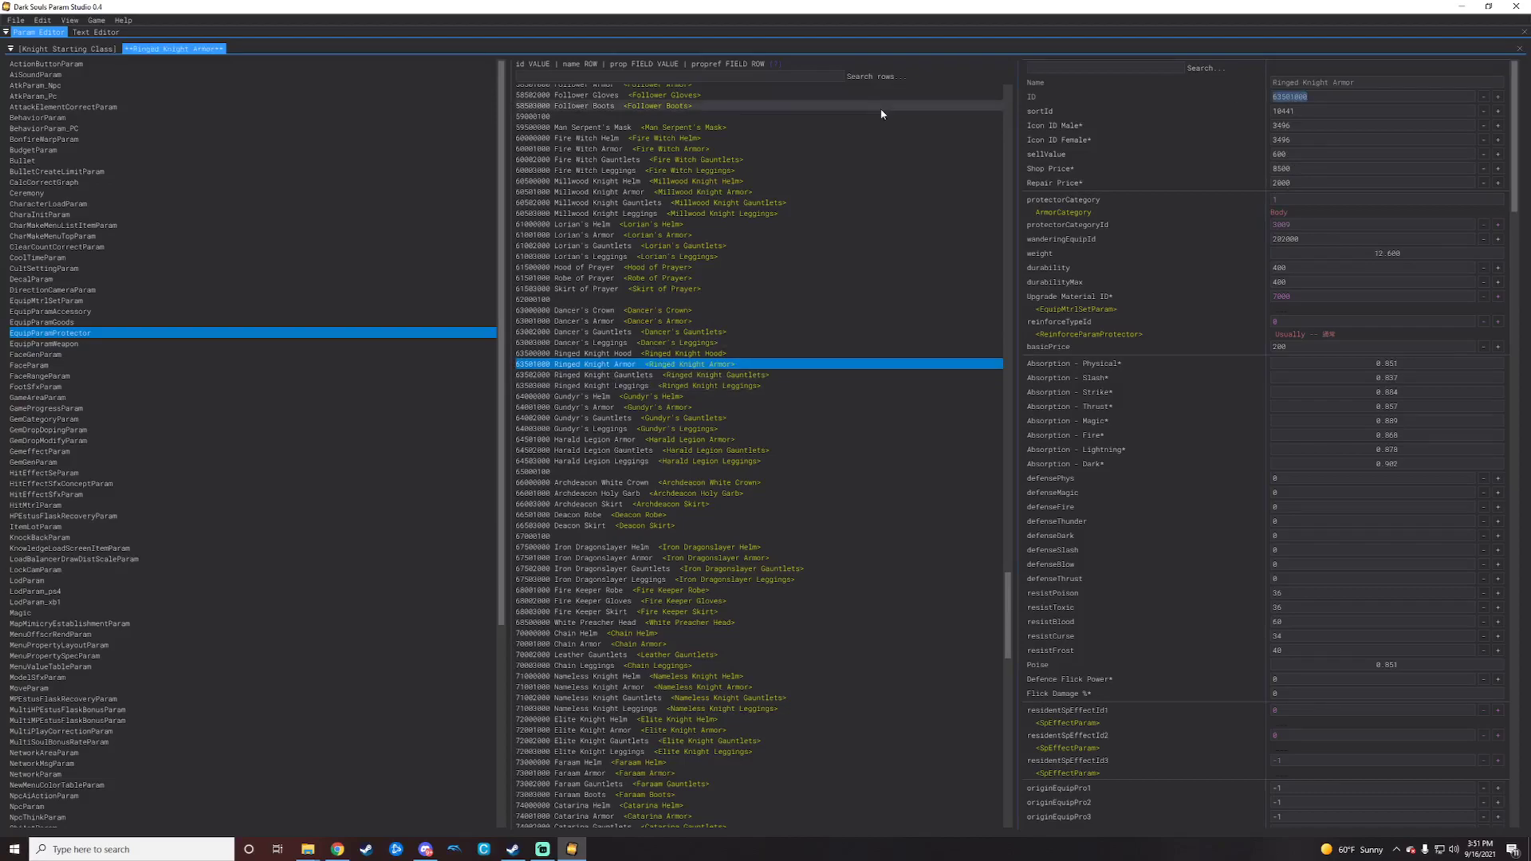
- Set equip_Armor of the Knight Starting Class to 63501000, the Ringed Knight Armor ID
click(67, 49)
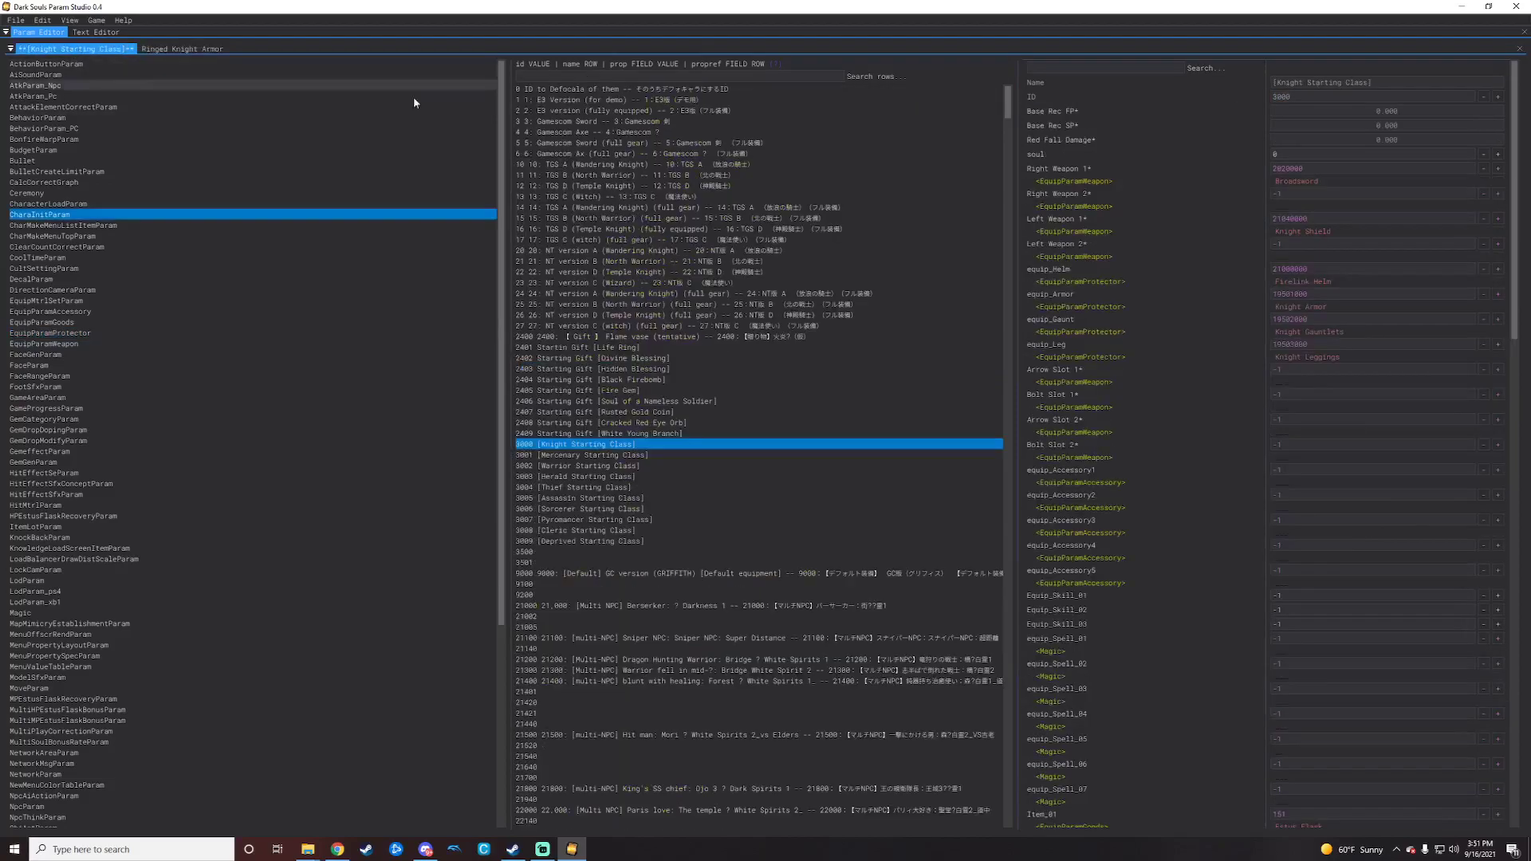
click(1299, 296)
key(ctrl+v)
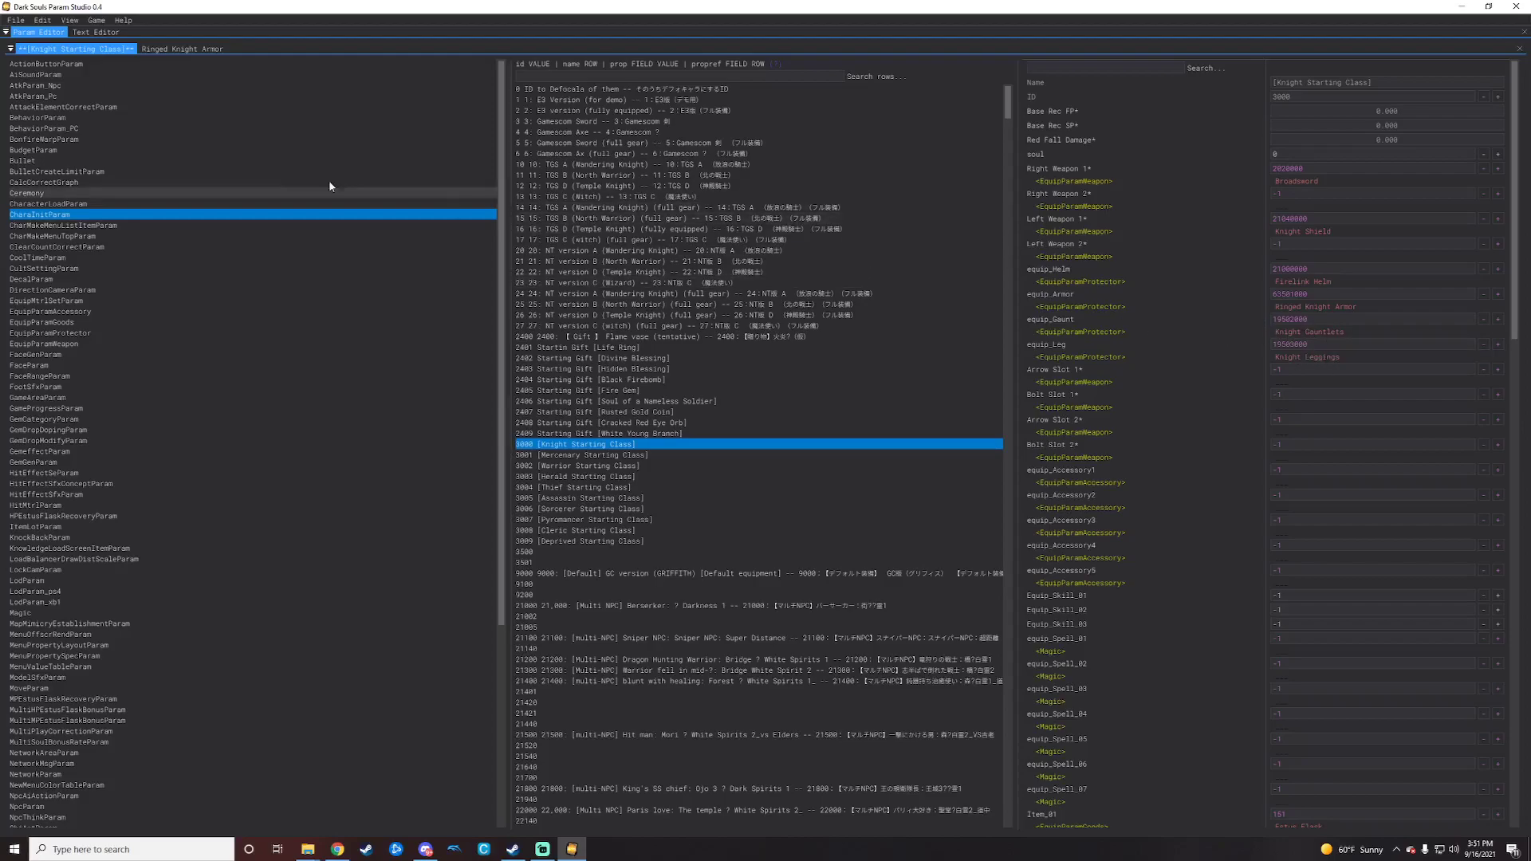
- Get the ID of the Nameless Knight Leggings row and return to the Knight Starting Class view
click(173, 49)
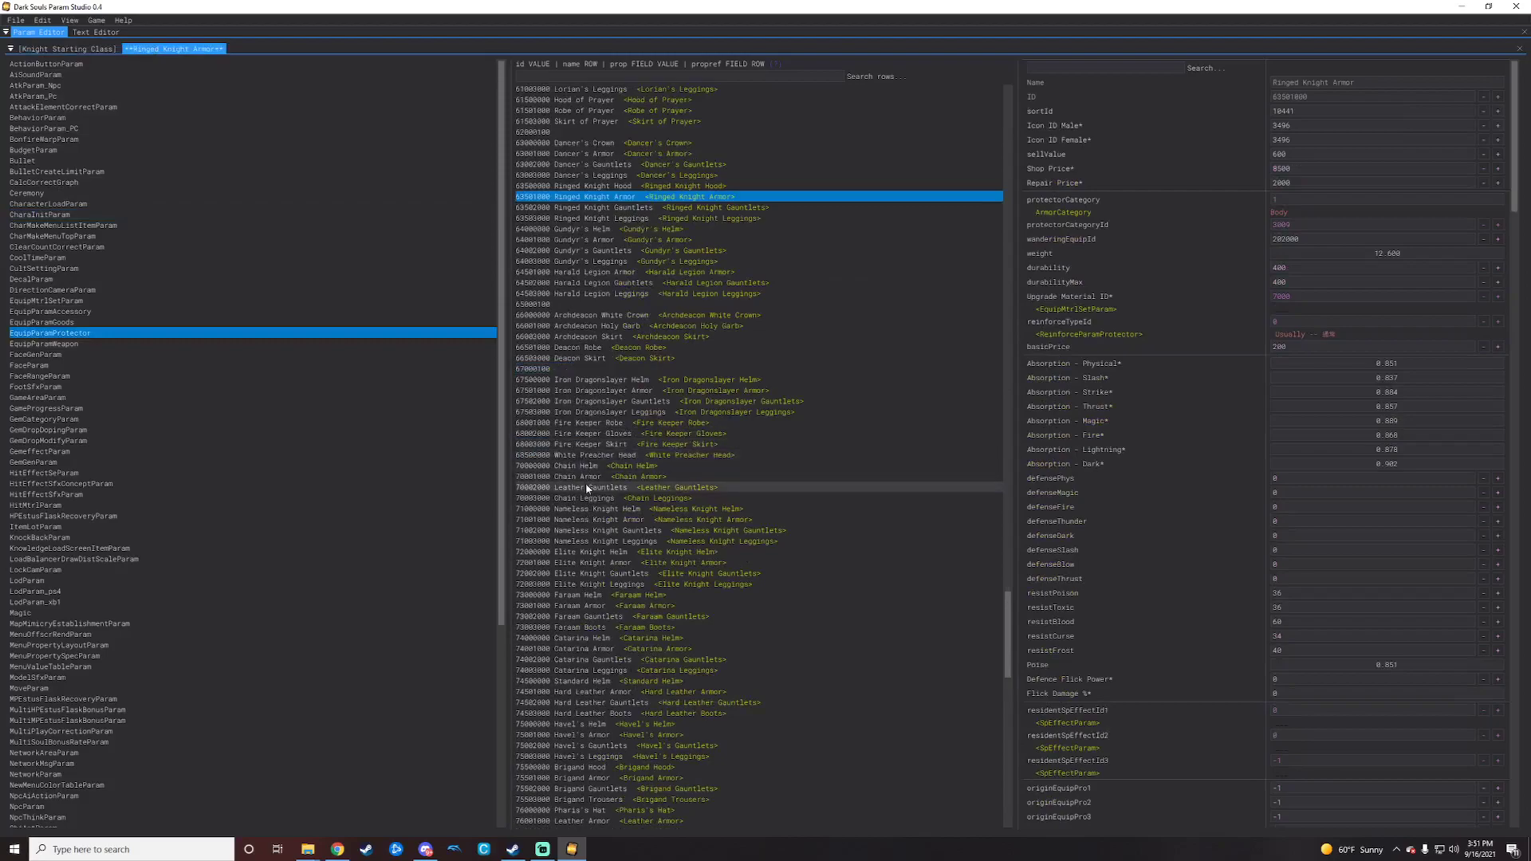
click(539, 543)
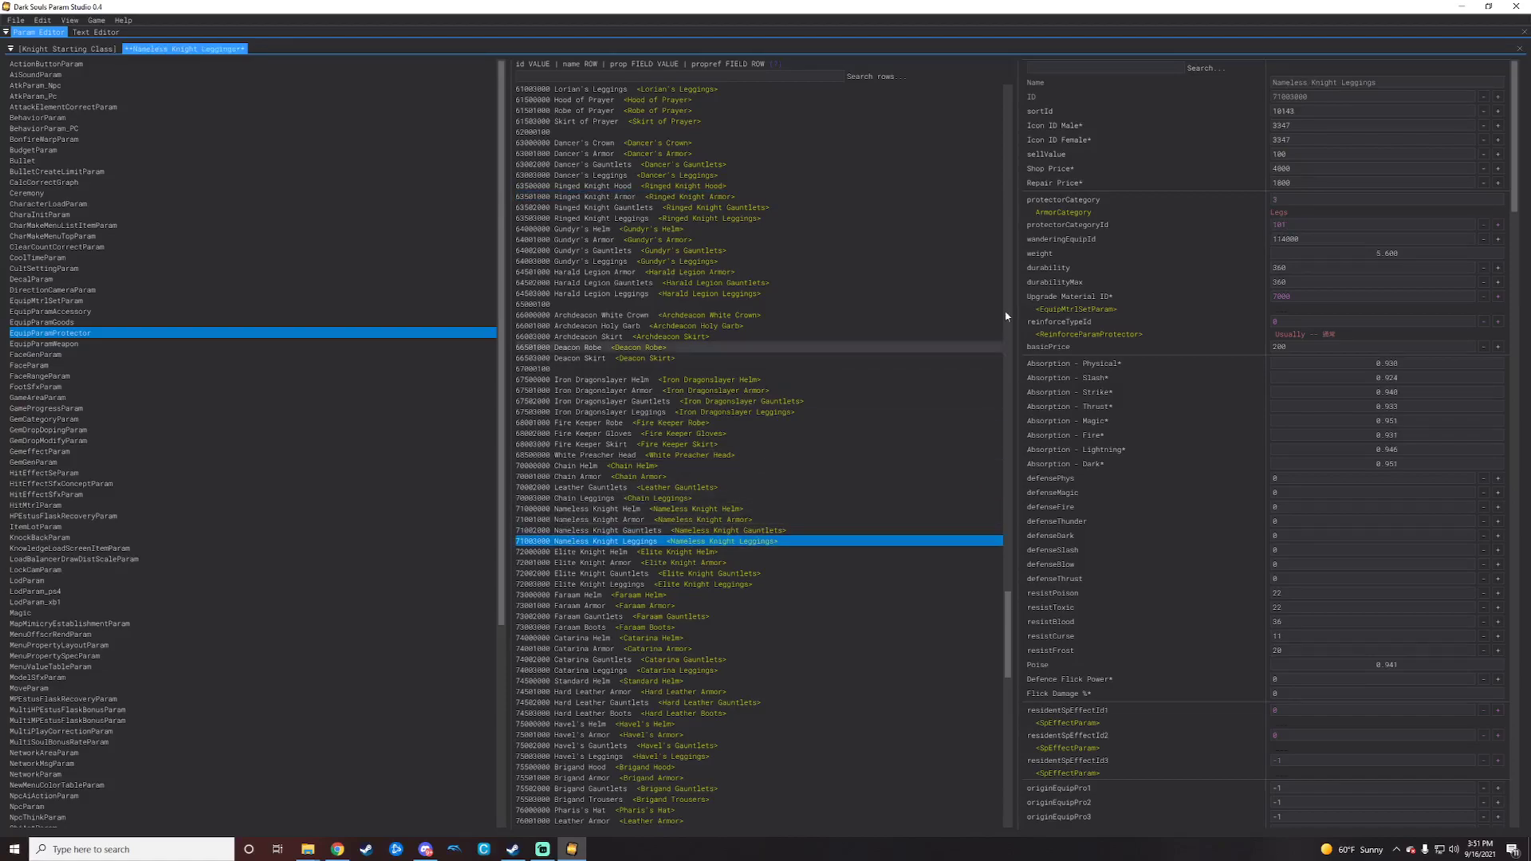
key(Escape)
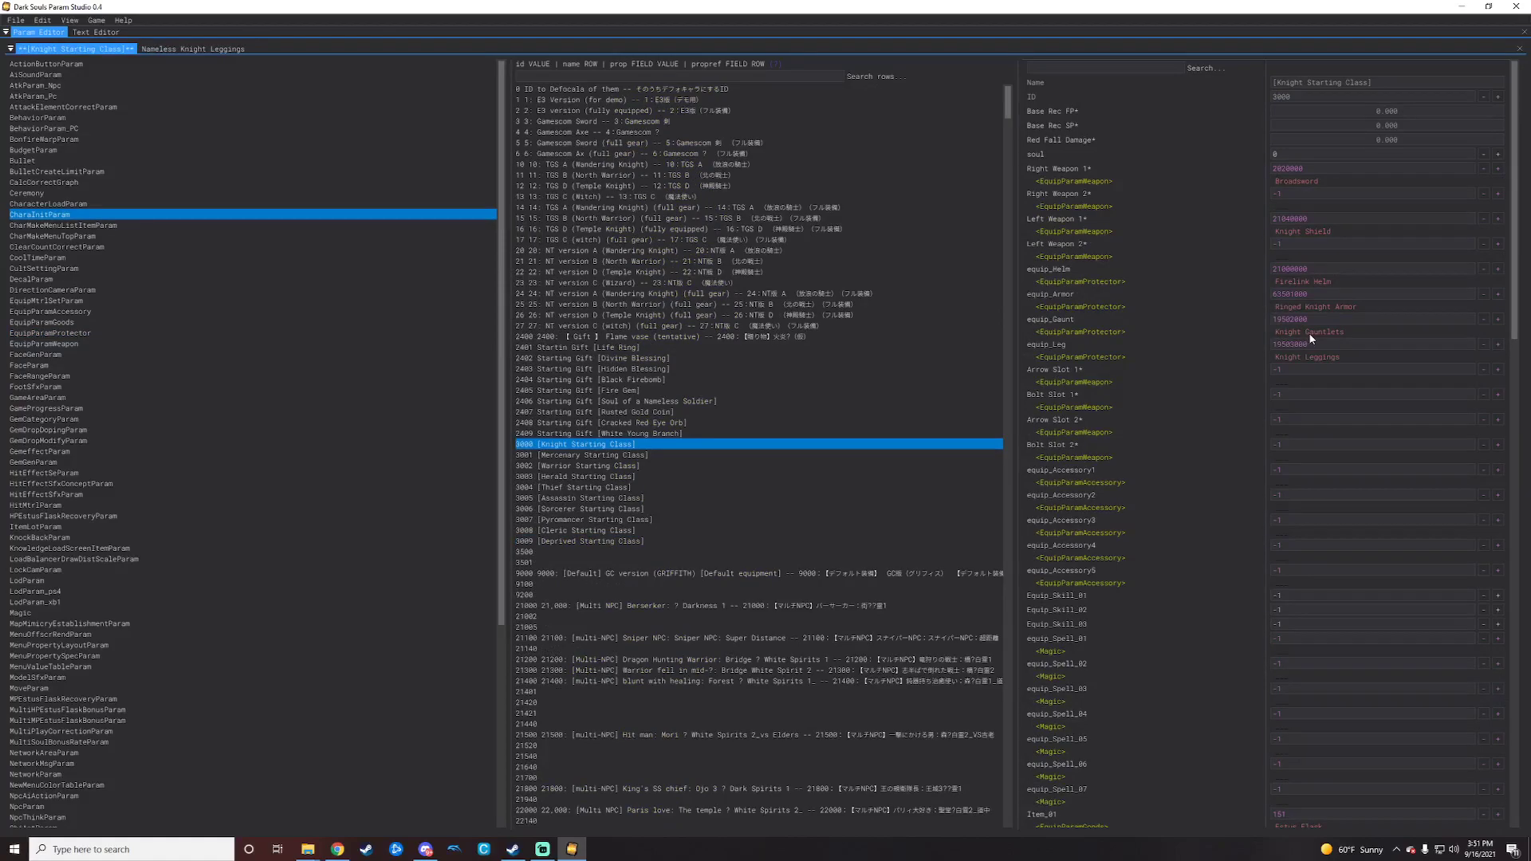
- Enter 71003000, the Nameless Knight Leggings ID, in the Knight Starting Class's equip_Gaunt and equip_Leg
double_click(1315, 320)
text(71003000)
double_click(1315, 345)
text(71003000)
- Select the Catarina Gauntlets row in the EquipParamProtector view and copy its ID
click(179, 49)
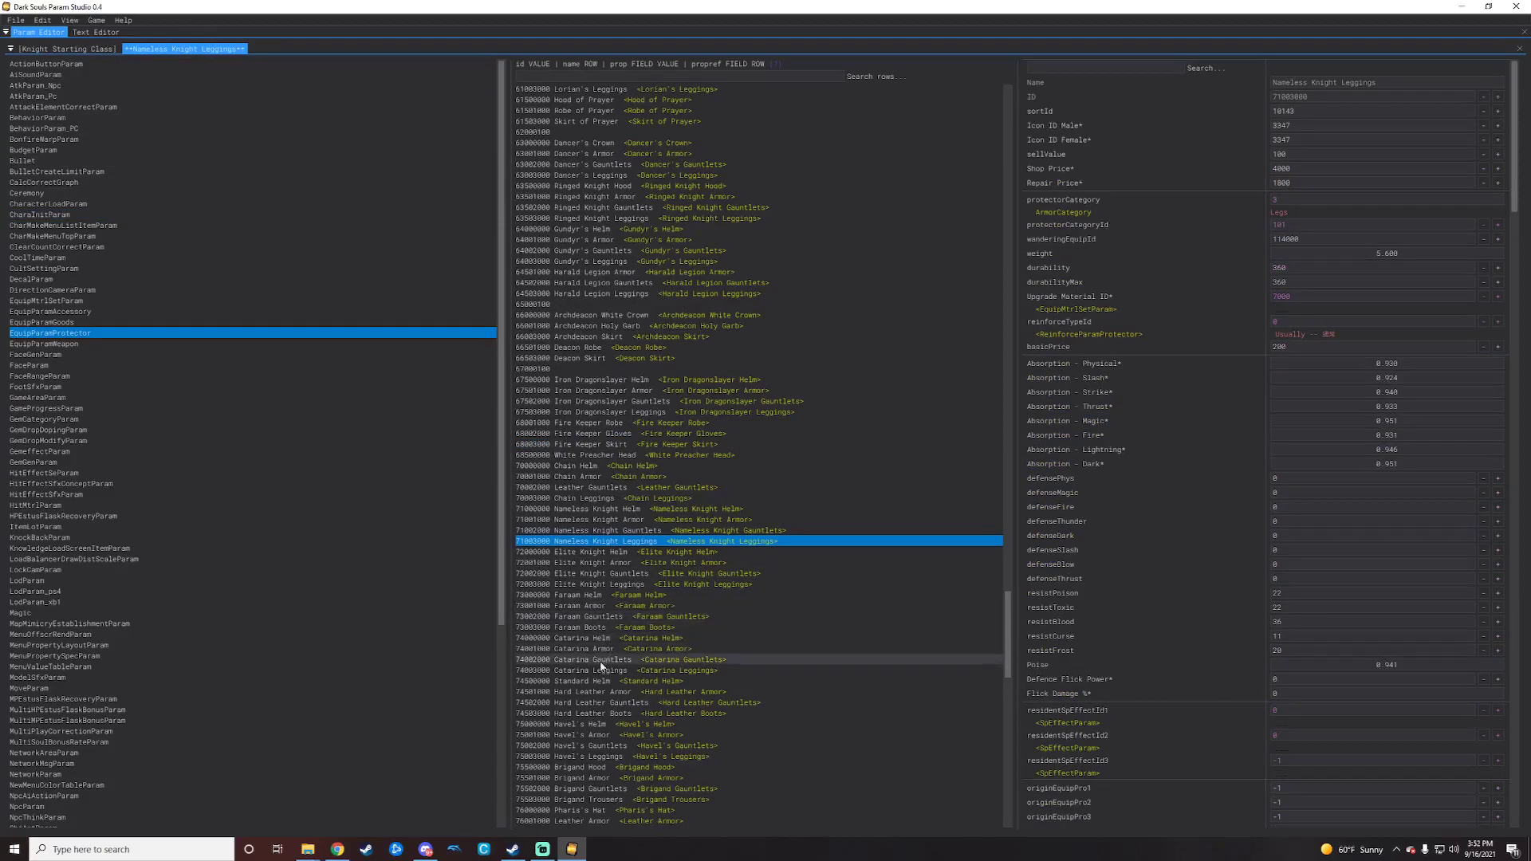
click(547, 660)
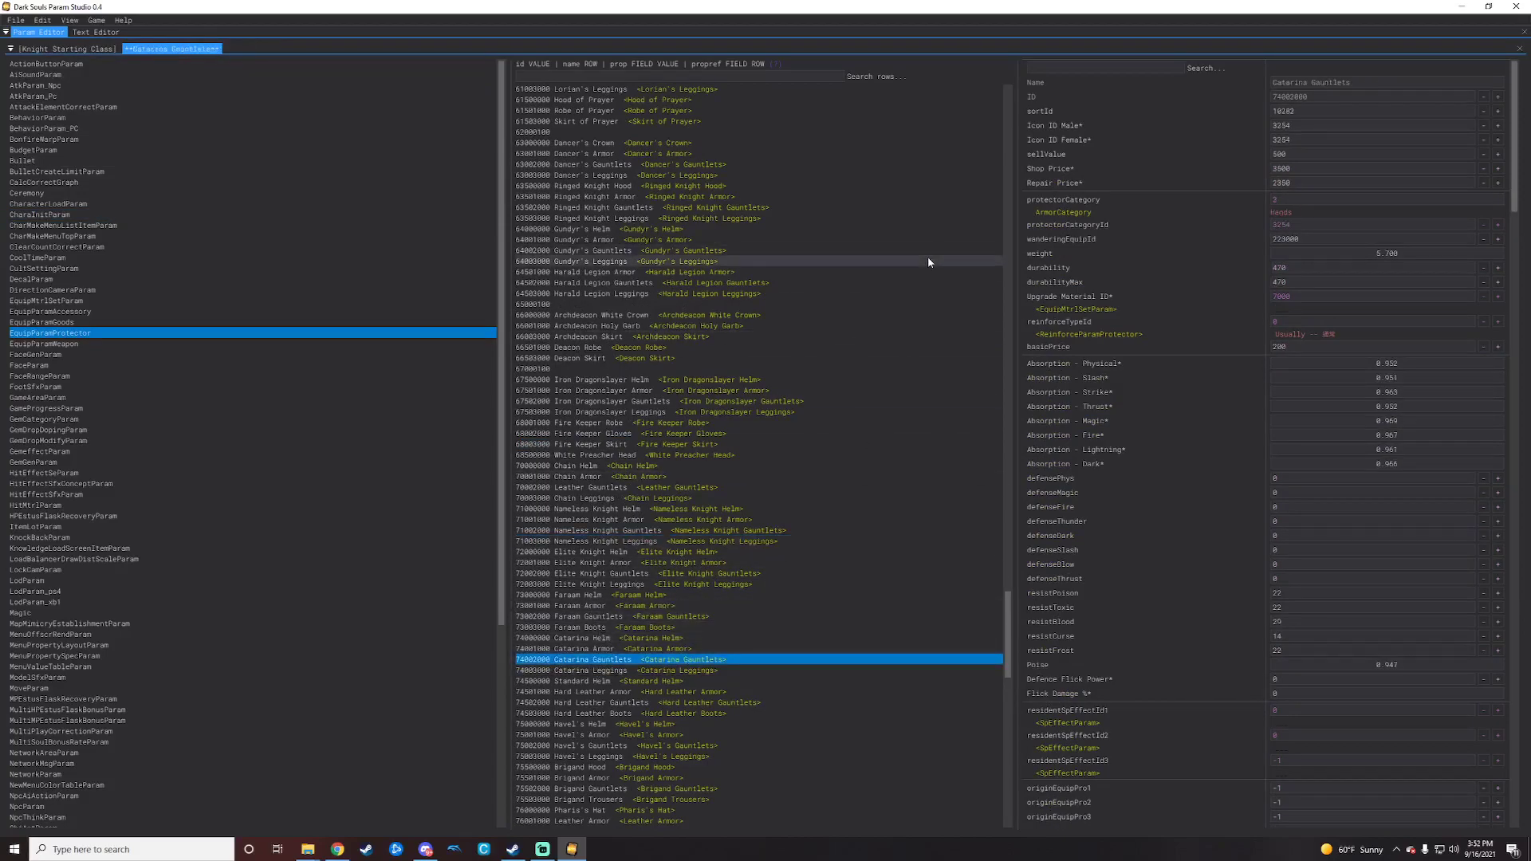
double_click(1300, 96)
key(ctrl+c)
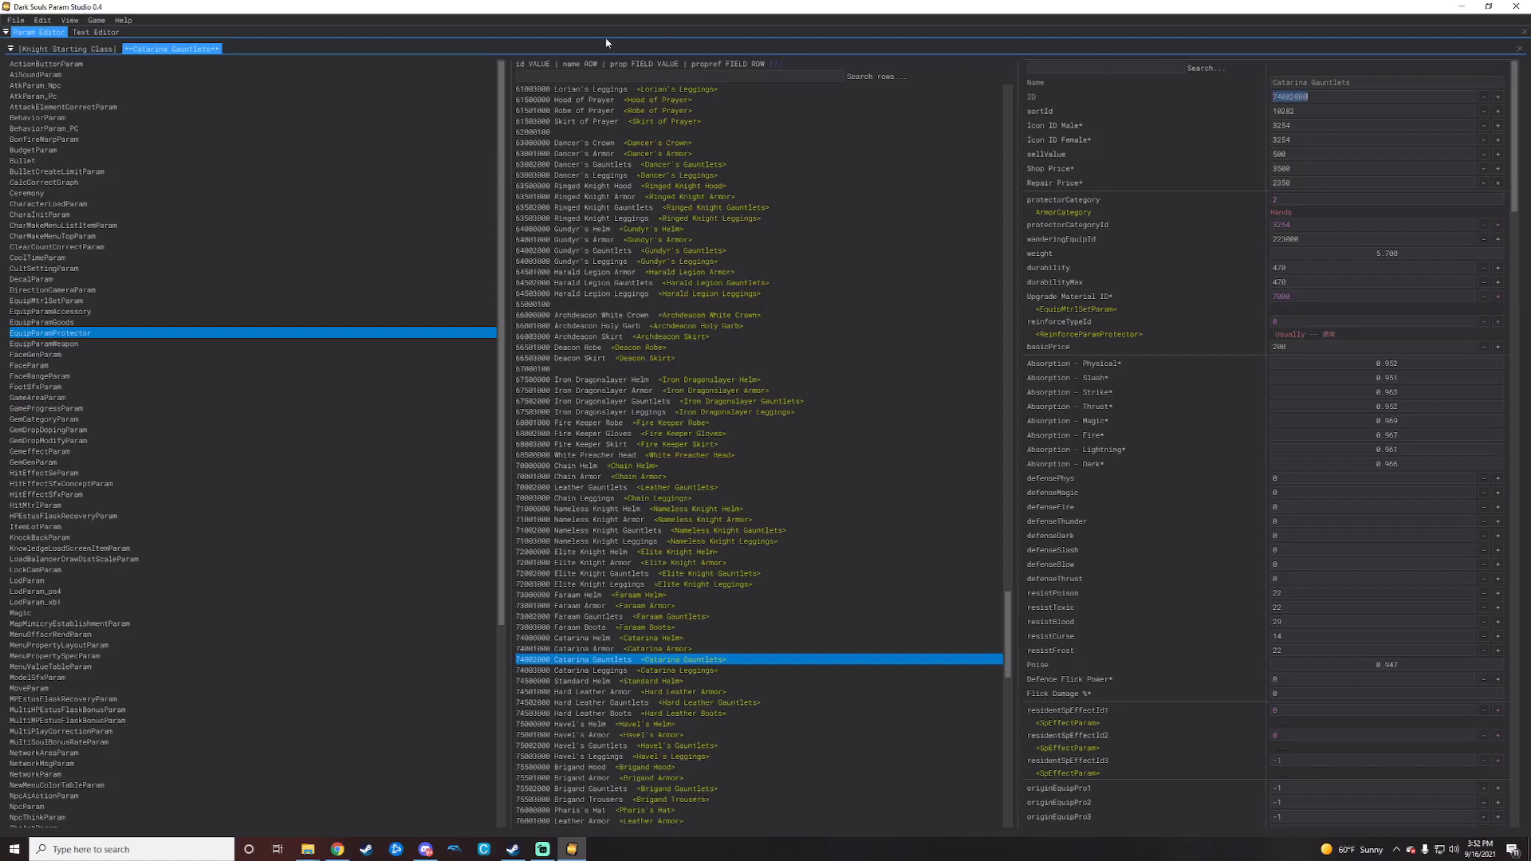
- Set equip_Gaunt of the Knight Starting Class to 74002000, the Catarina Gauntlets ID
click(36, 48)
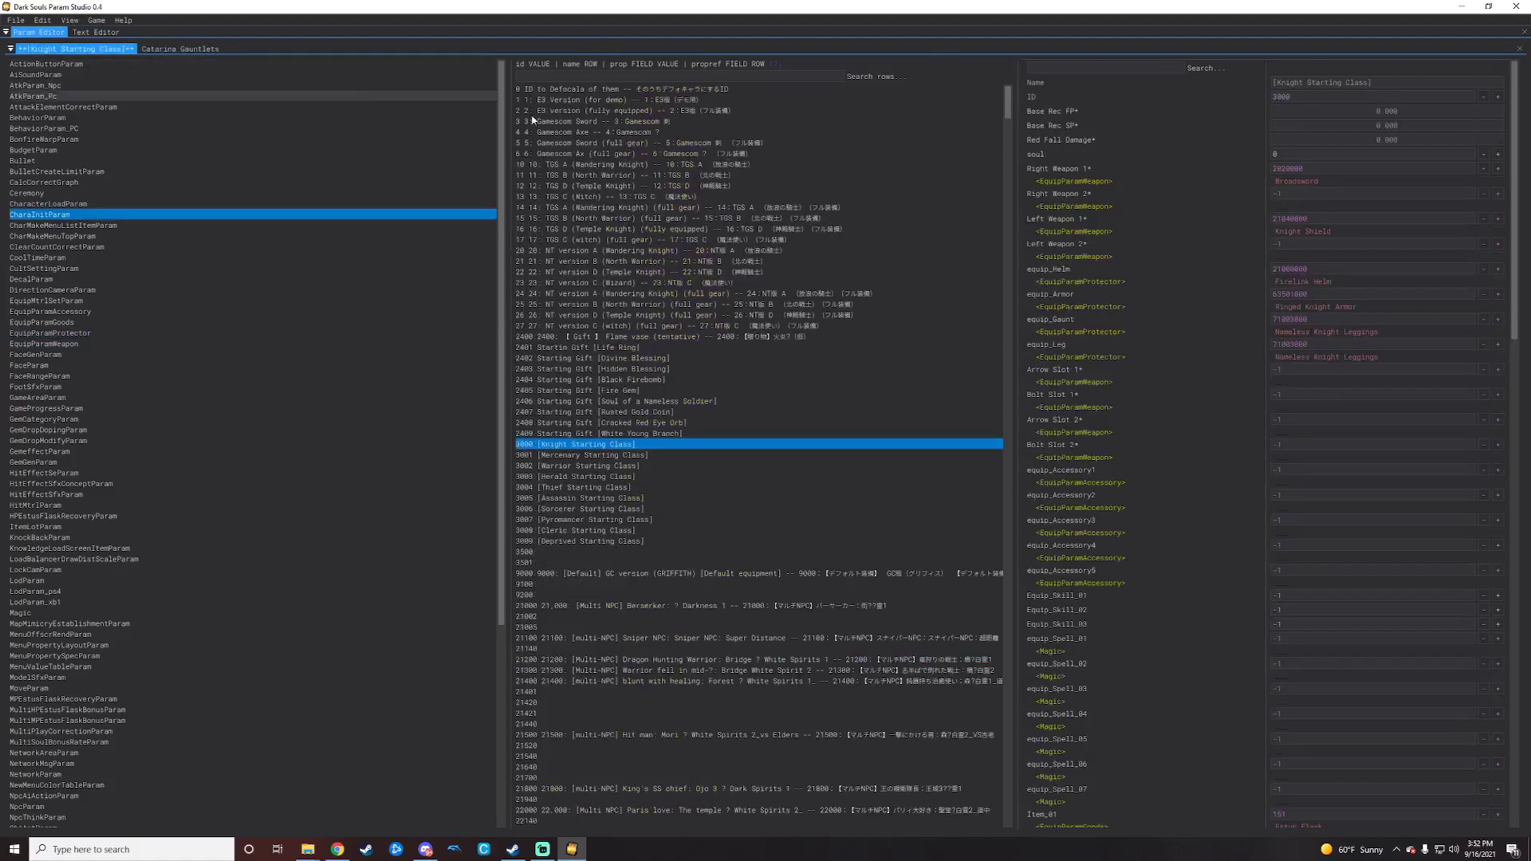
double_click(1317, 323)
key(ctrl+v)
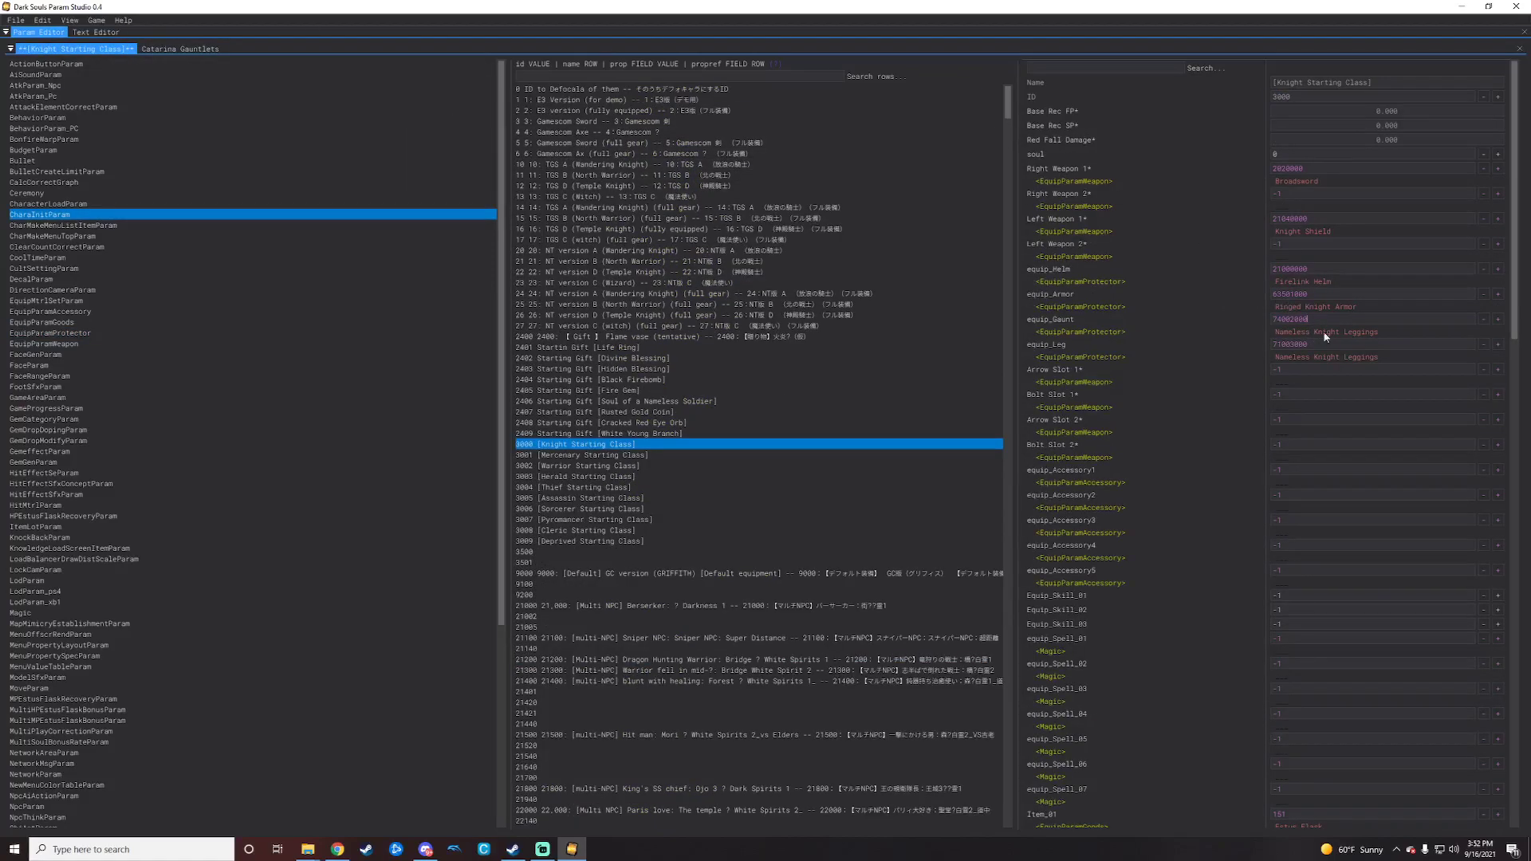
click(1413, 339)
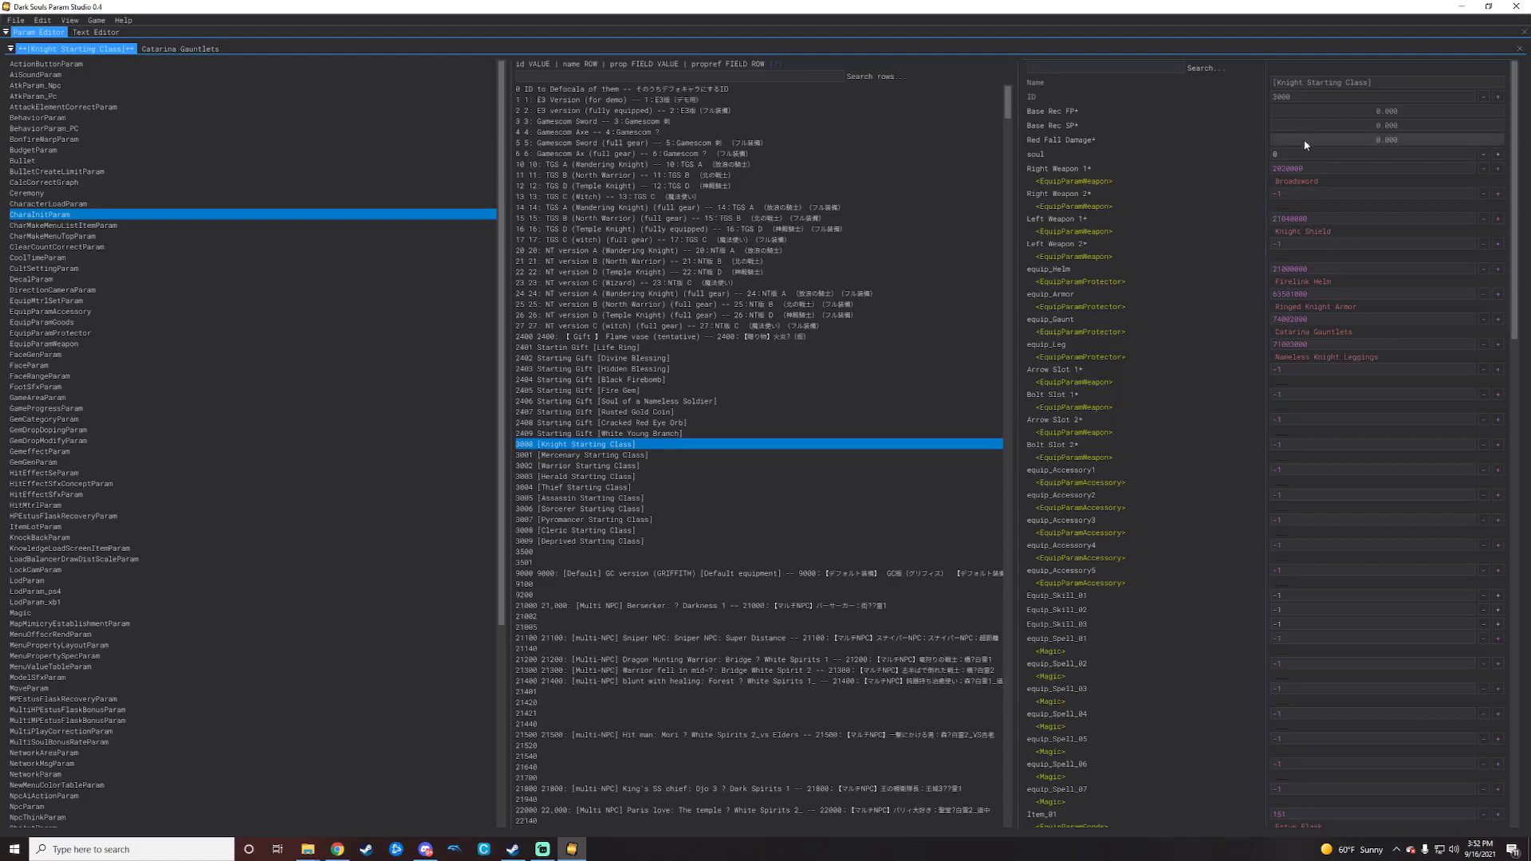
- Look through the Knight Starting Class's remaining fields, including spells, items, stats, gestures and inventory items
scroll(1257, 560, down, 5)
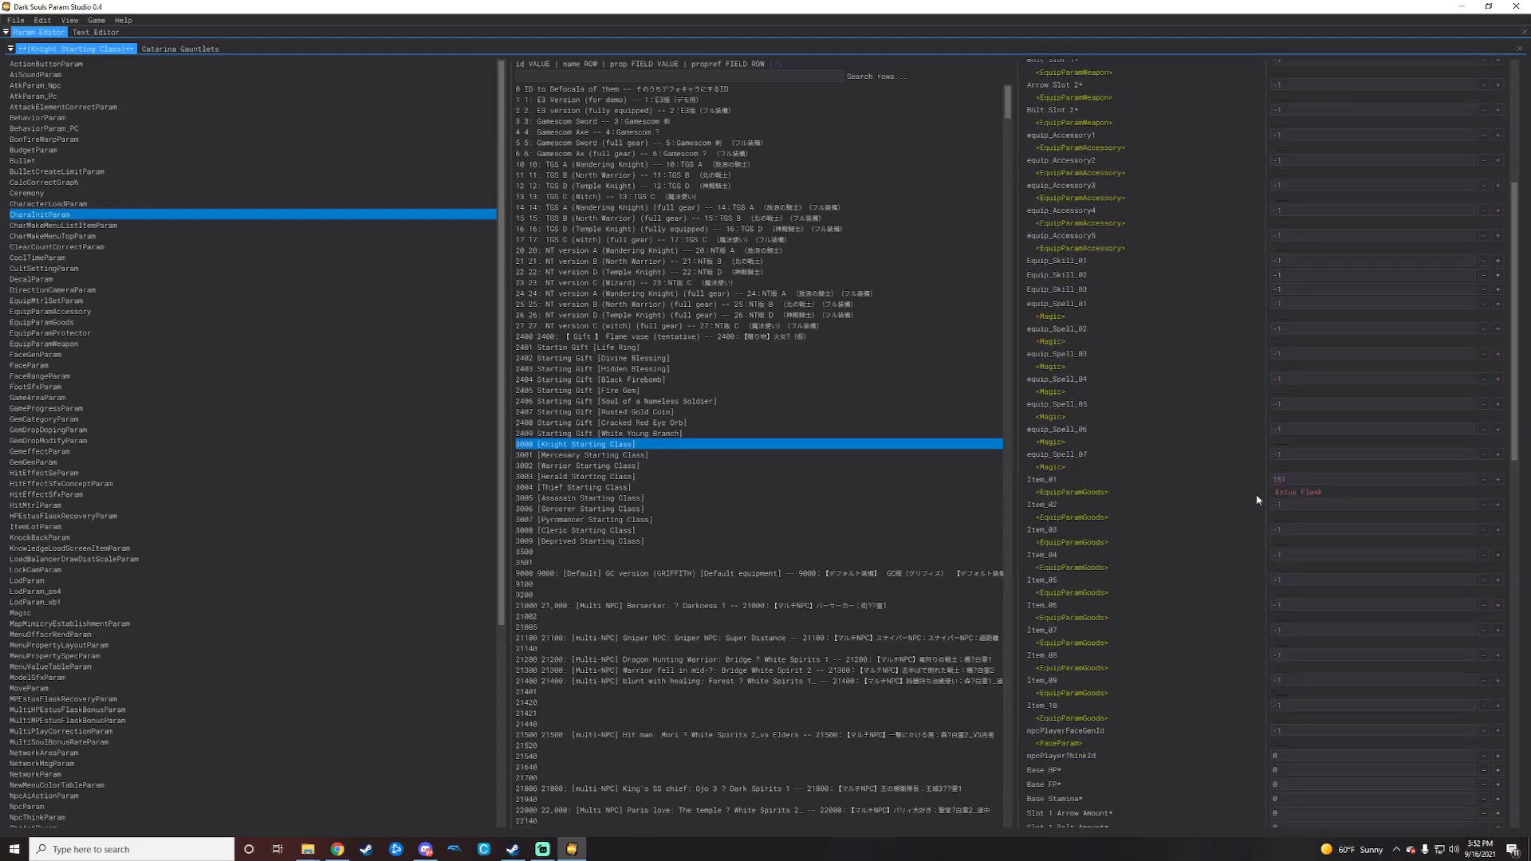
scroll(1185, 504, down, 3)
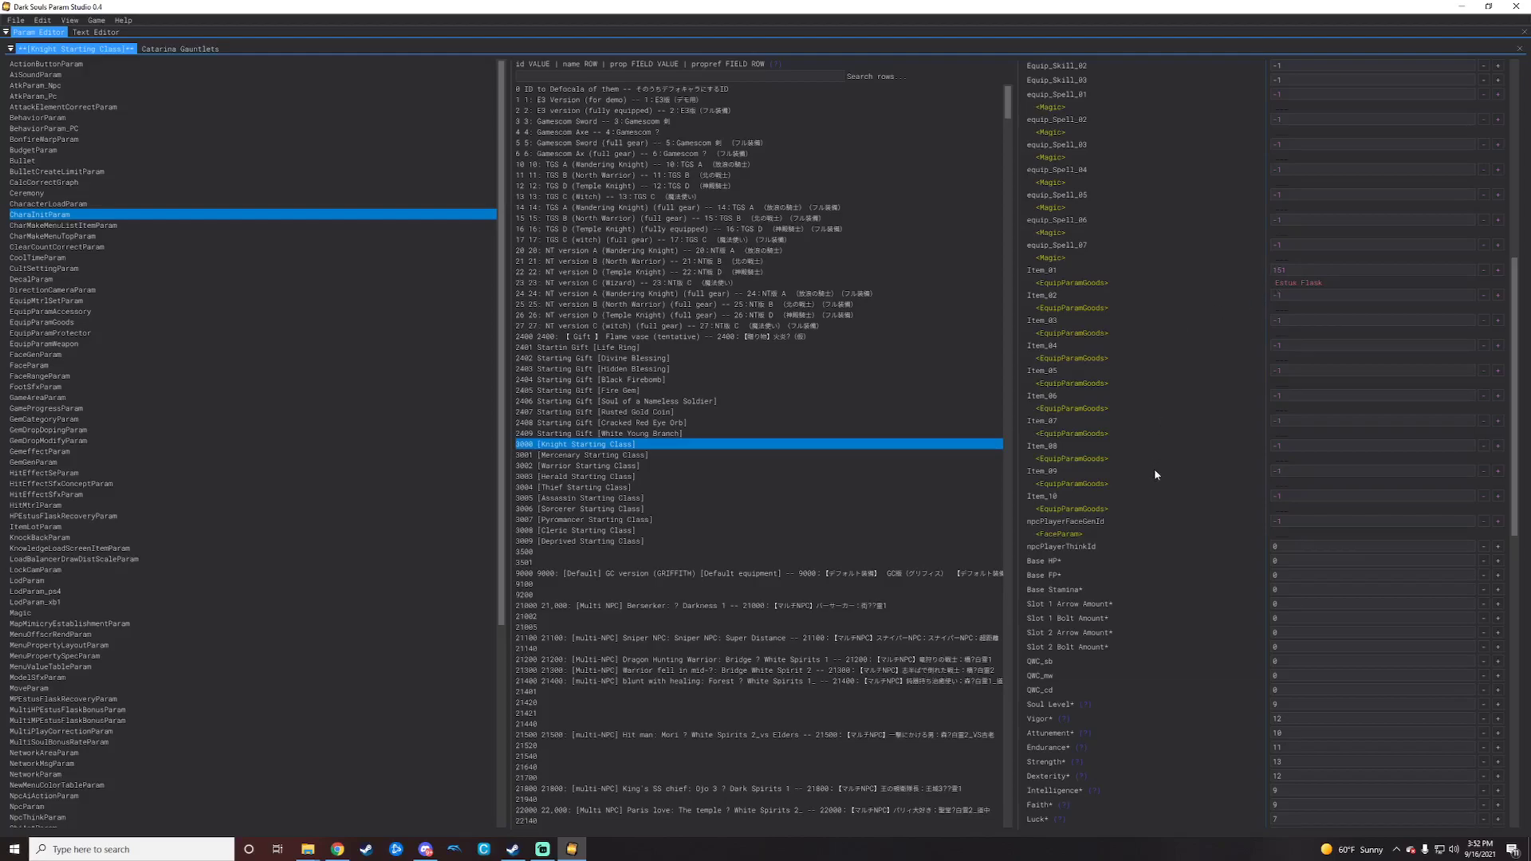
scroll(1142, 490, down, 3)
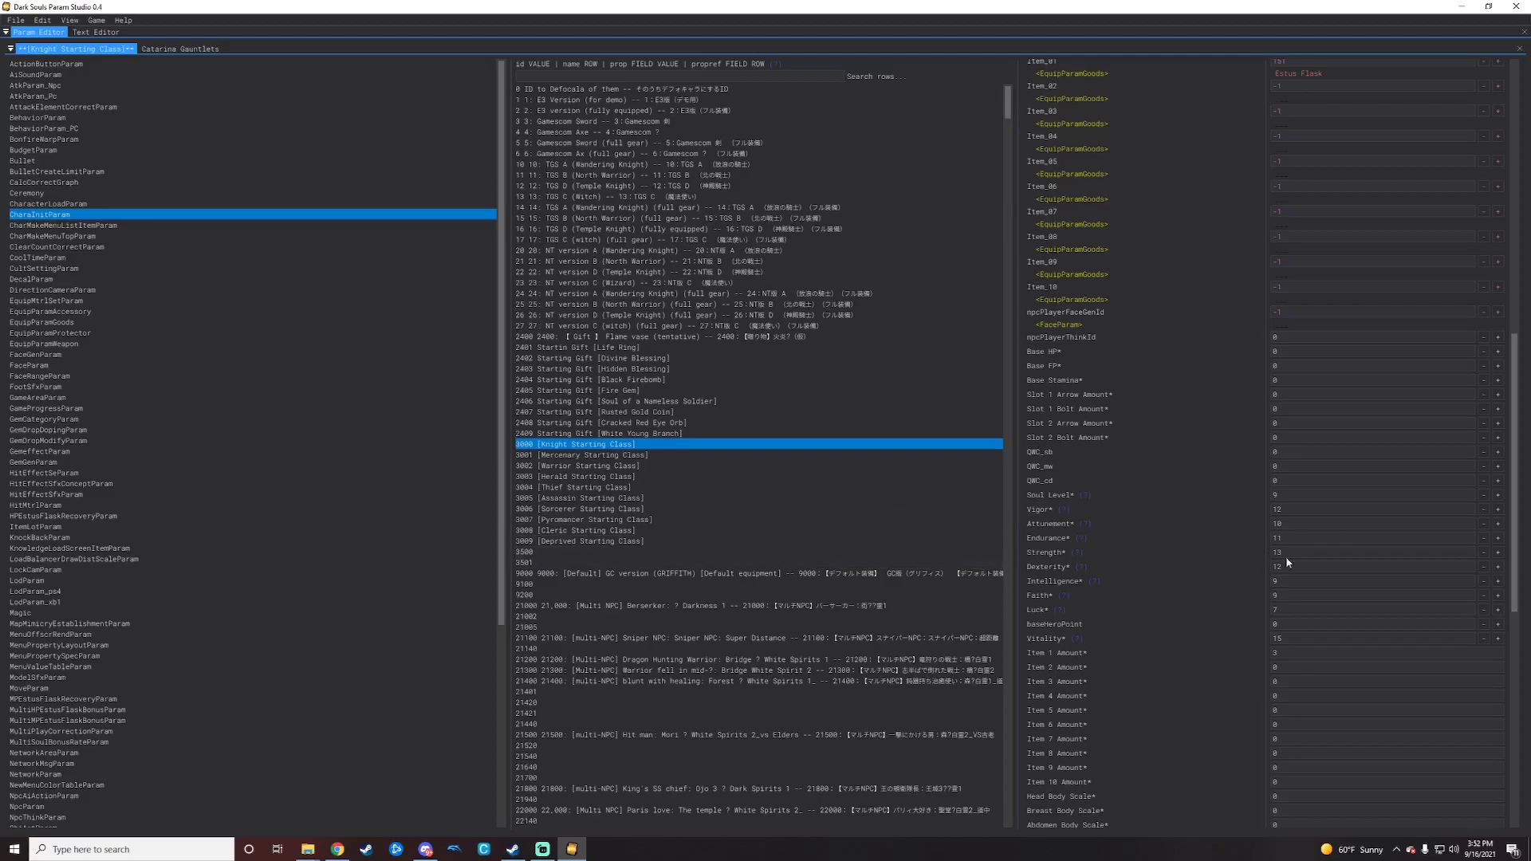
scroll(1298, 572, down, 7)
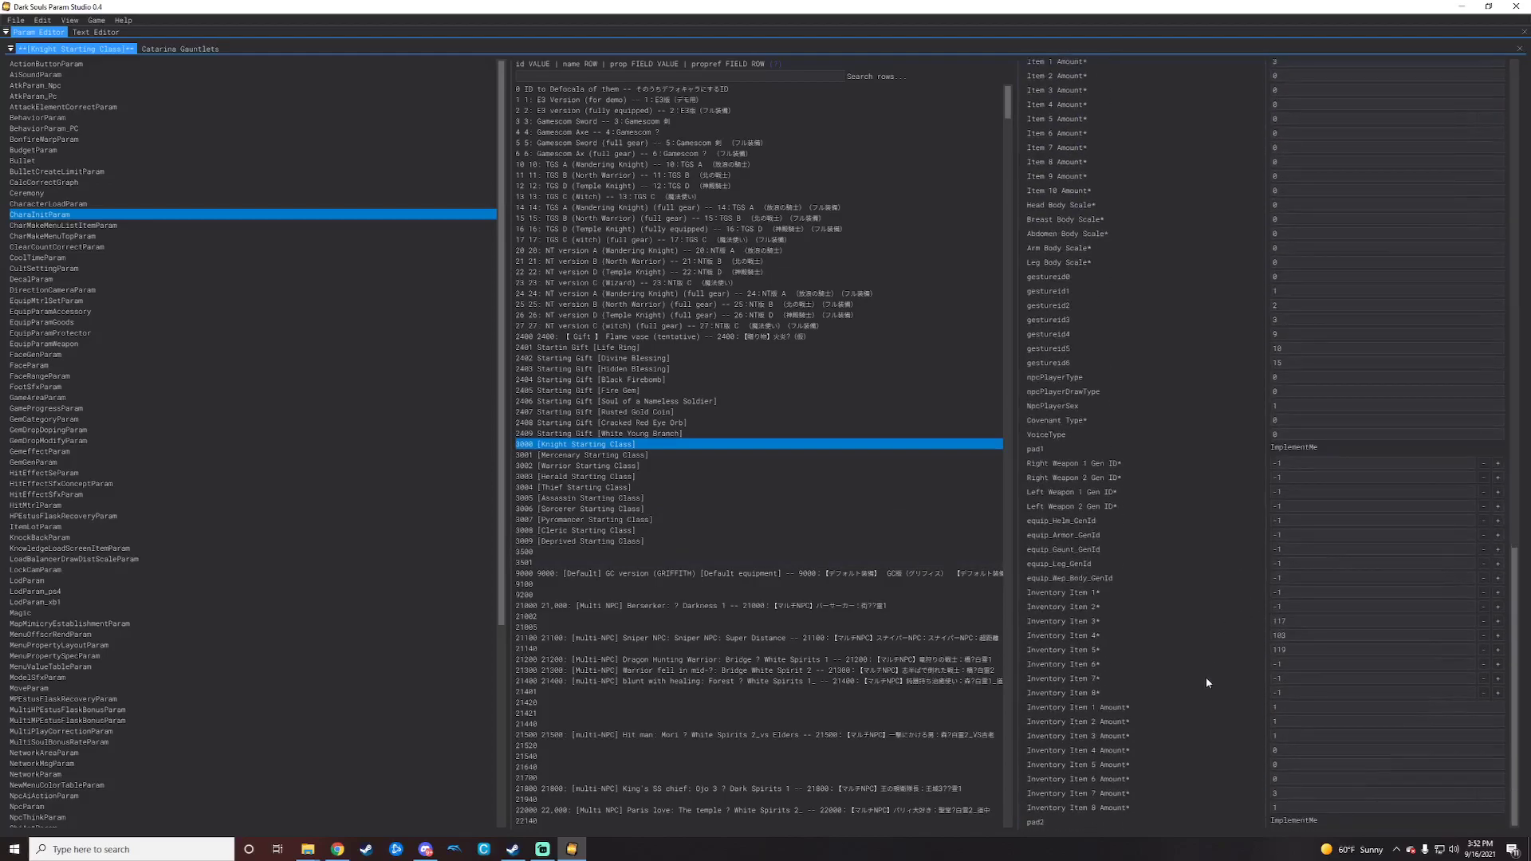
scroll(1206, 677, up, 3)
scroll(1208, 685, up, 18)
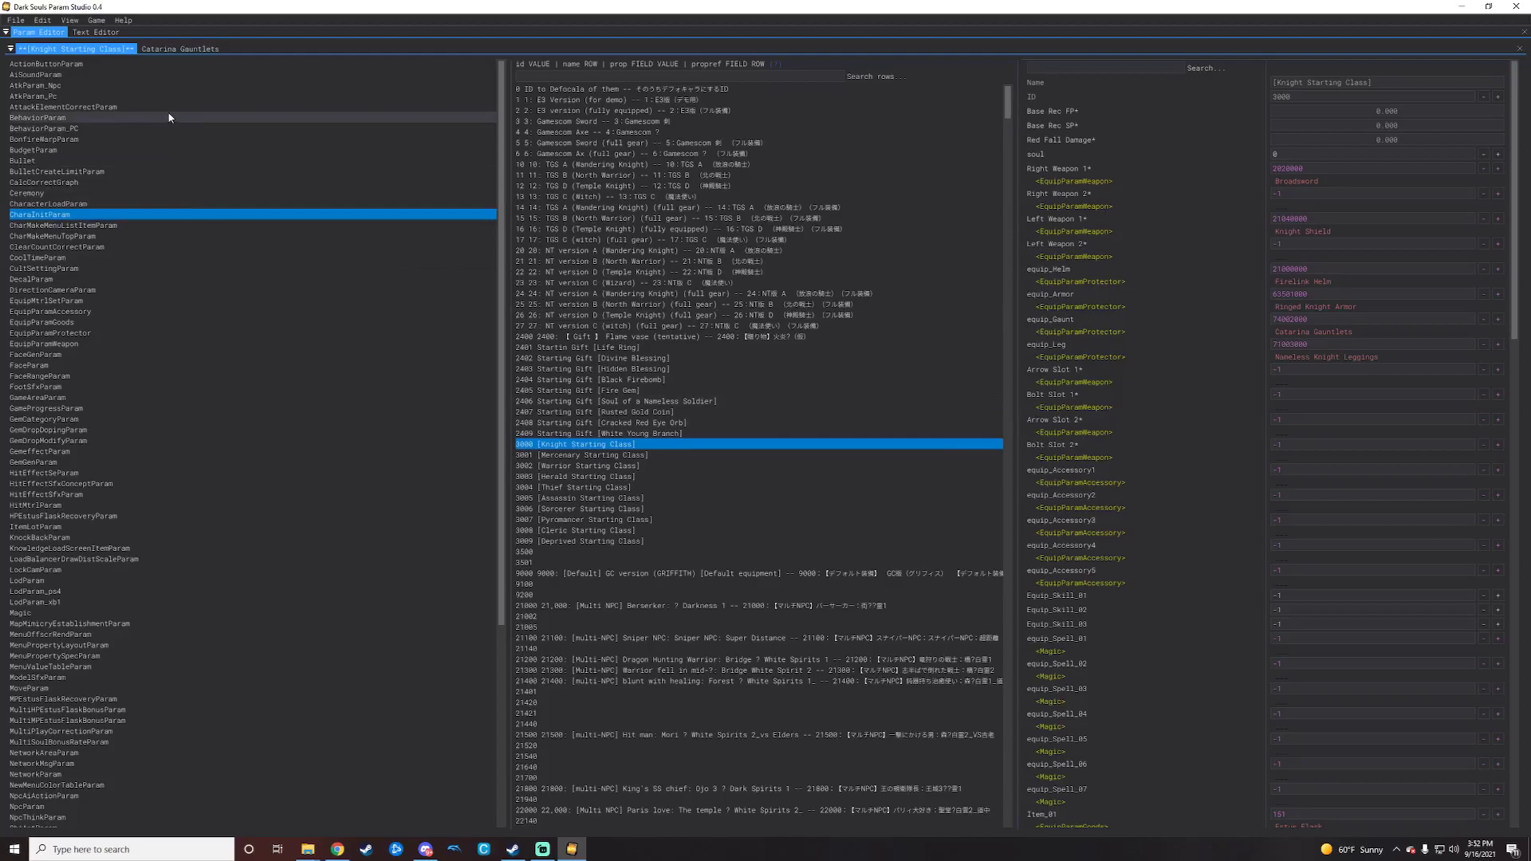
- Save the param changes and minimize Dark Souls Param Studio
click(18, 23)
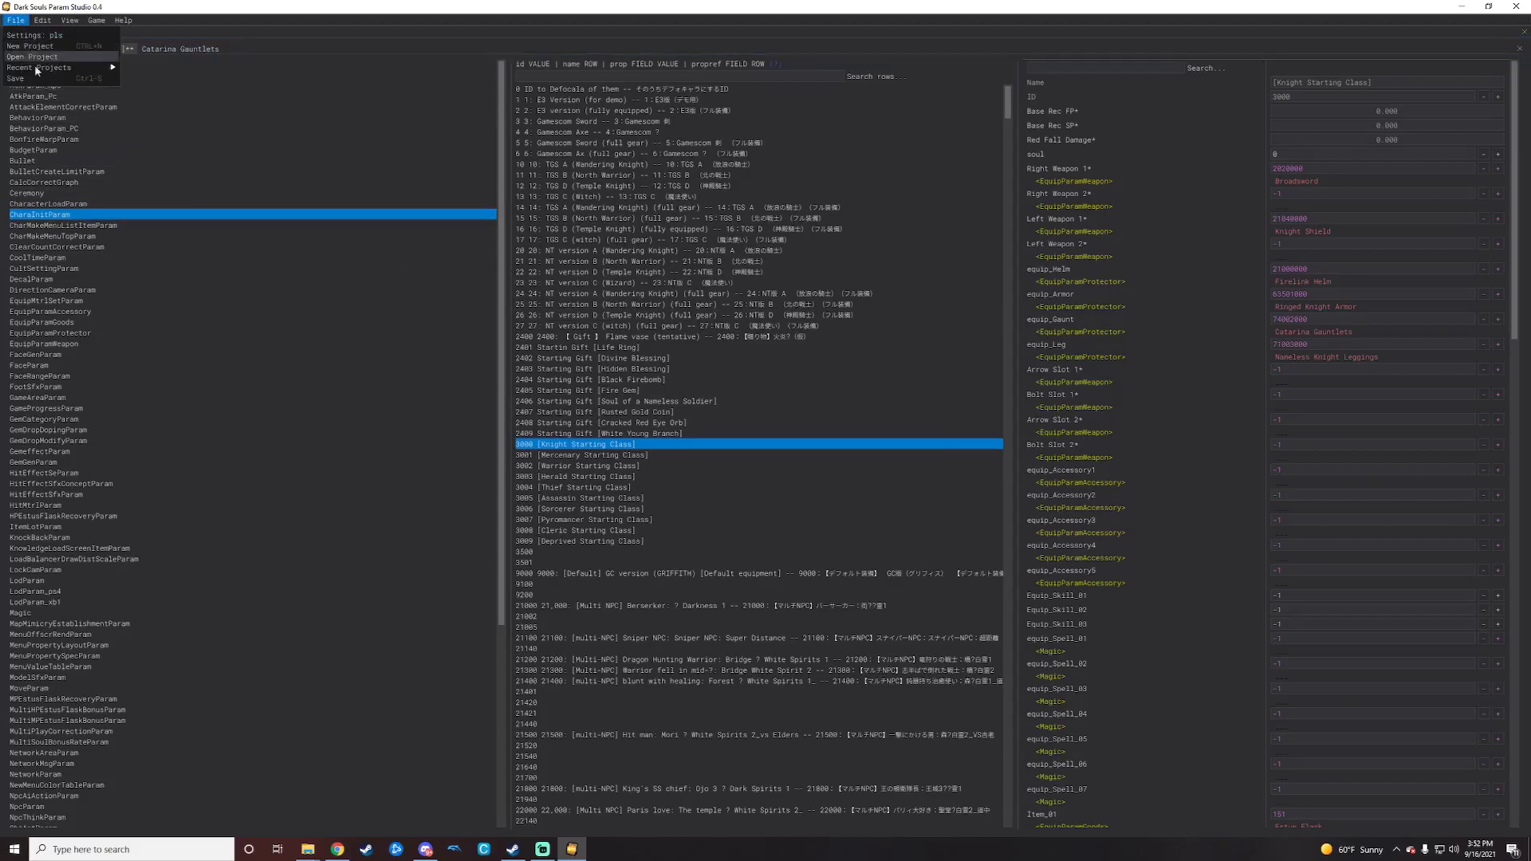
click(43, 81)
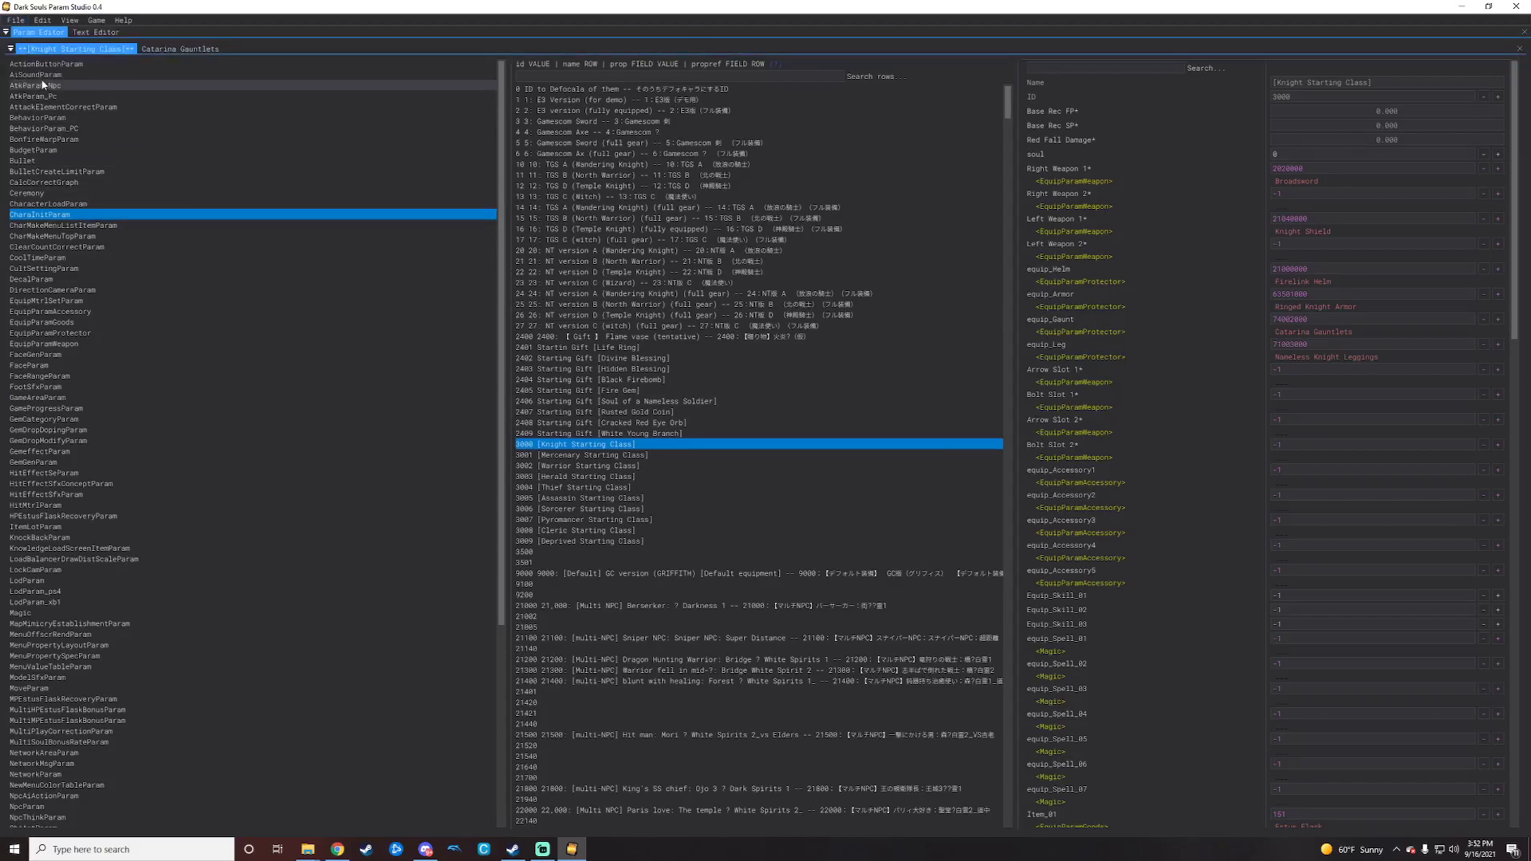
click(1465, 12)
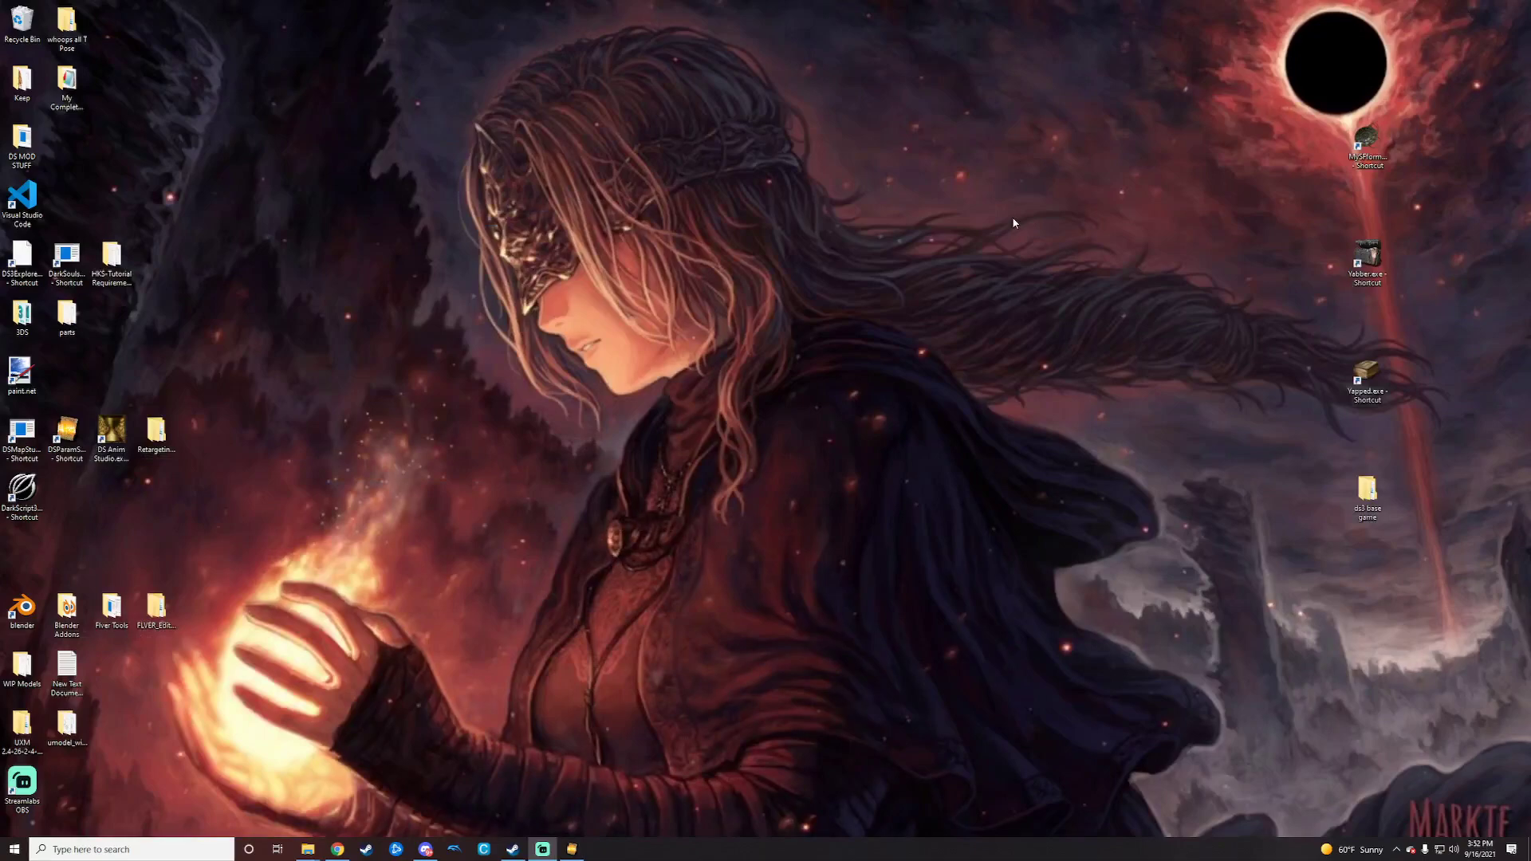
- Switch to the 64bit window in File Explorer and go back to the DARK SOULS III Game folder
mouse_move(309, 847)
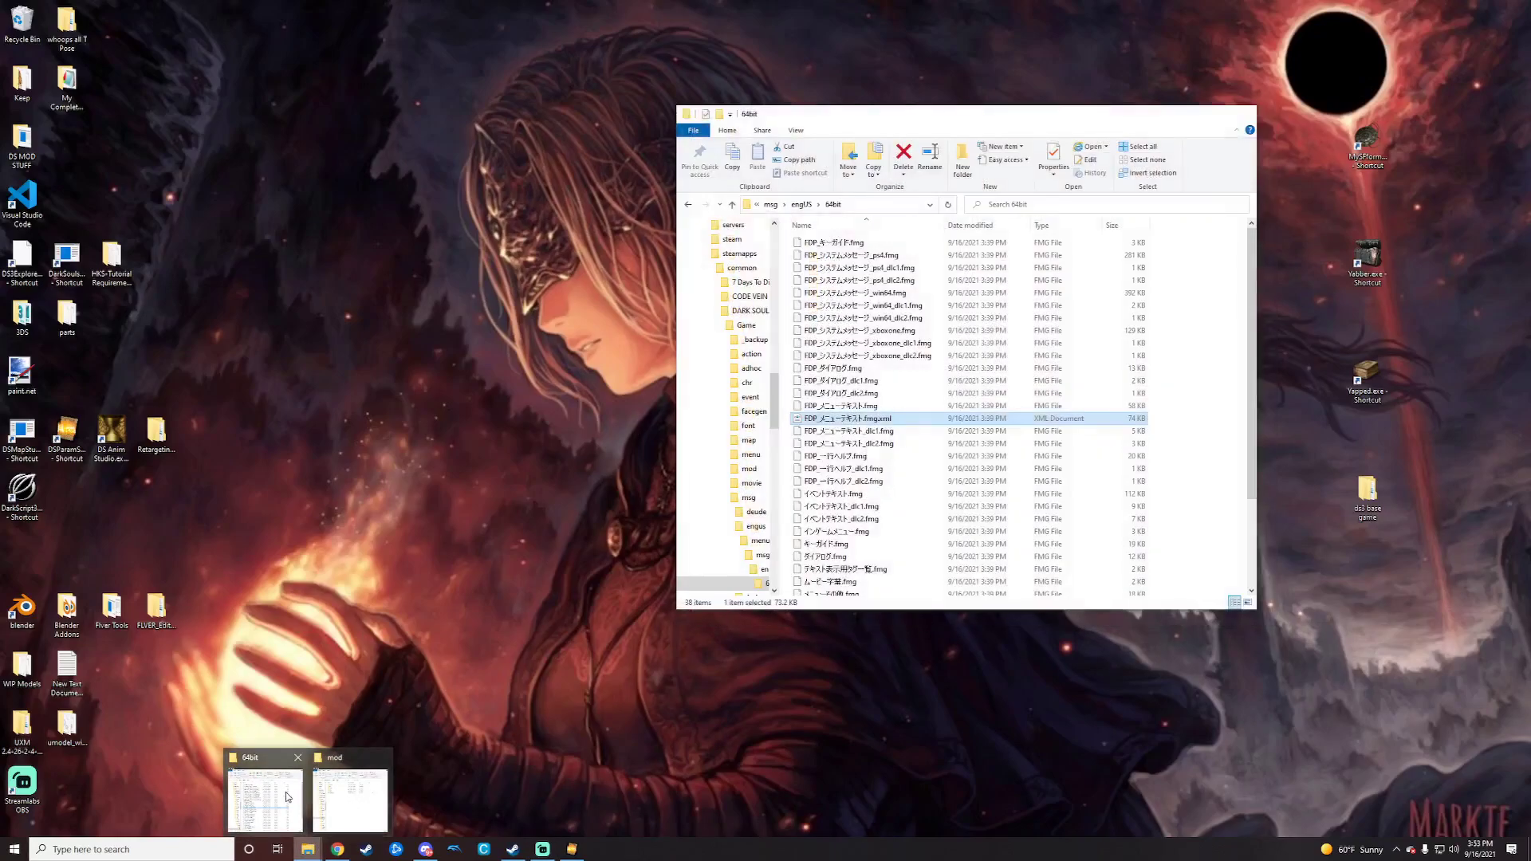
click(286, 792)
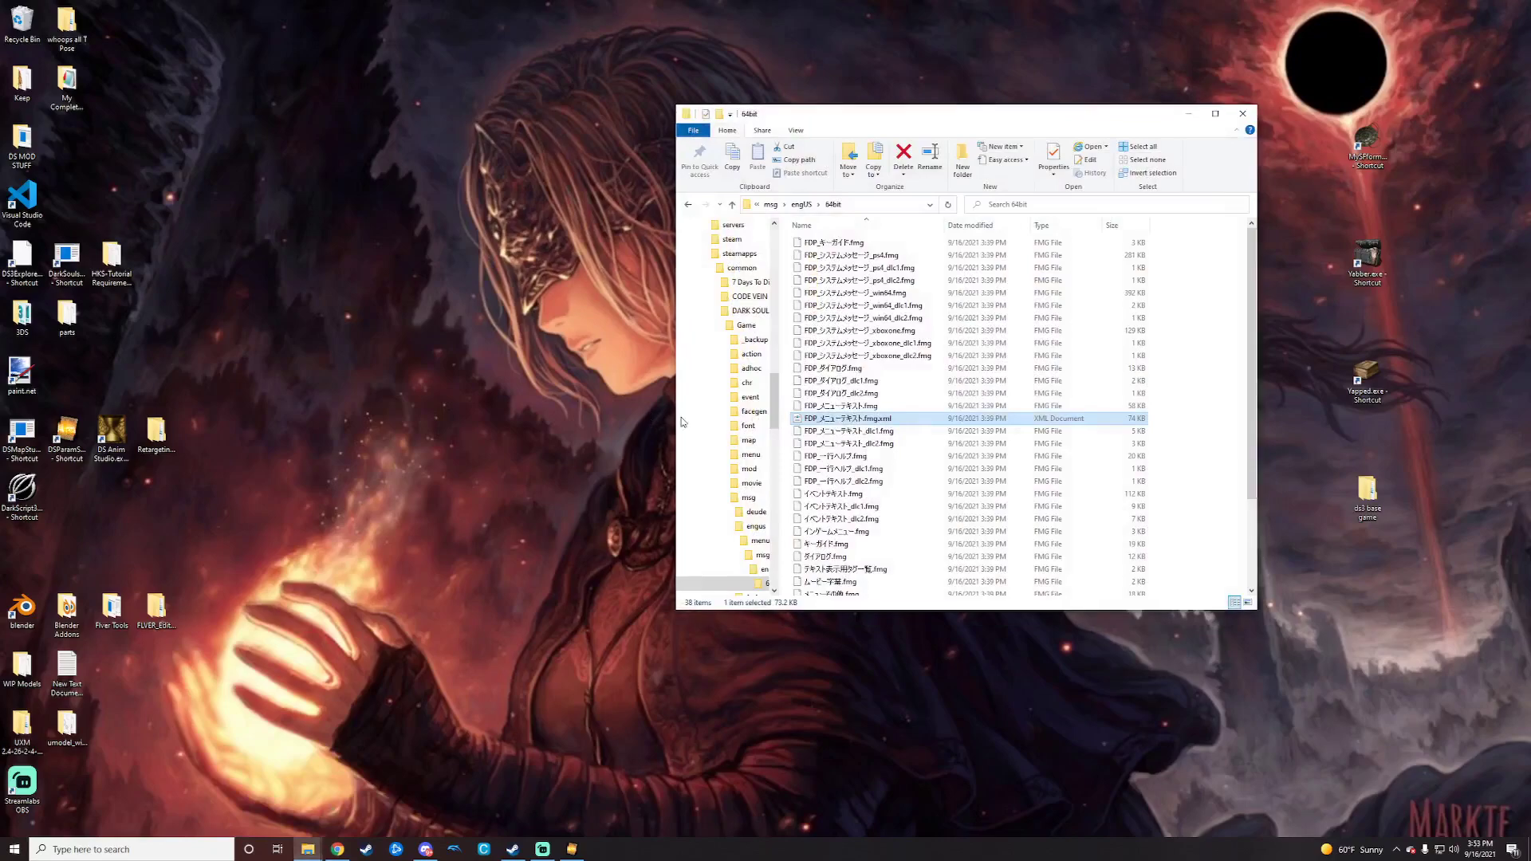
click(689, 205)
click(689, 205)
click(689, 205)
click(689, 205)
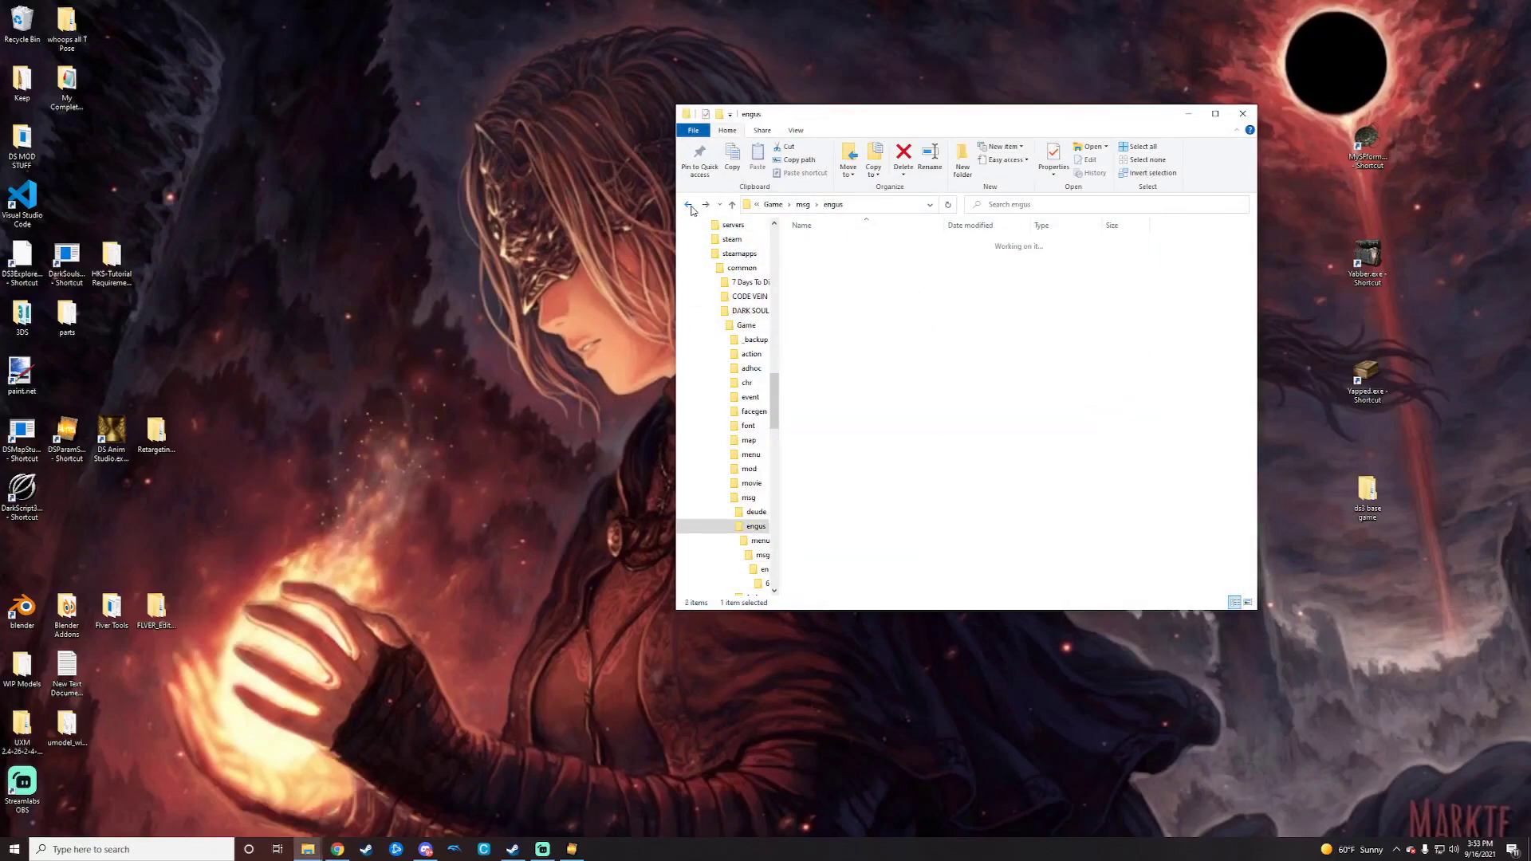
click(689, 205)
click(689, 205)
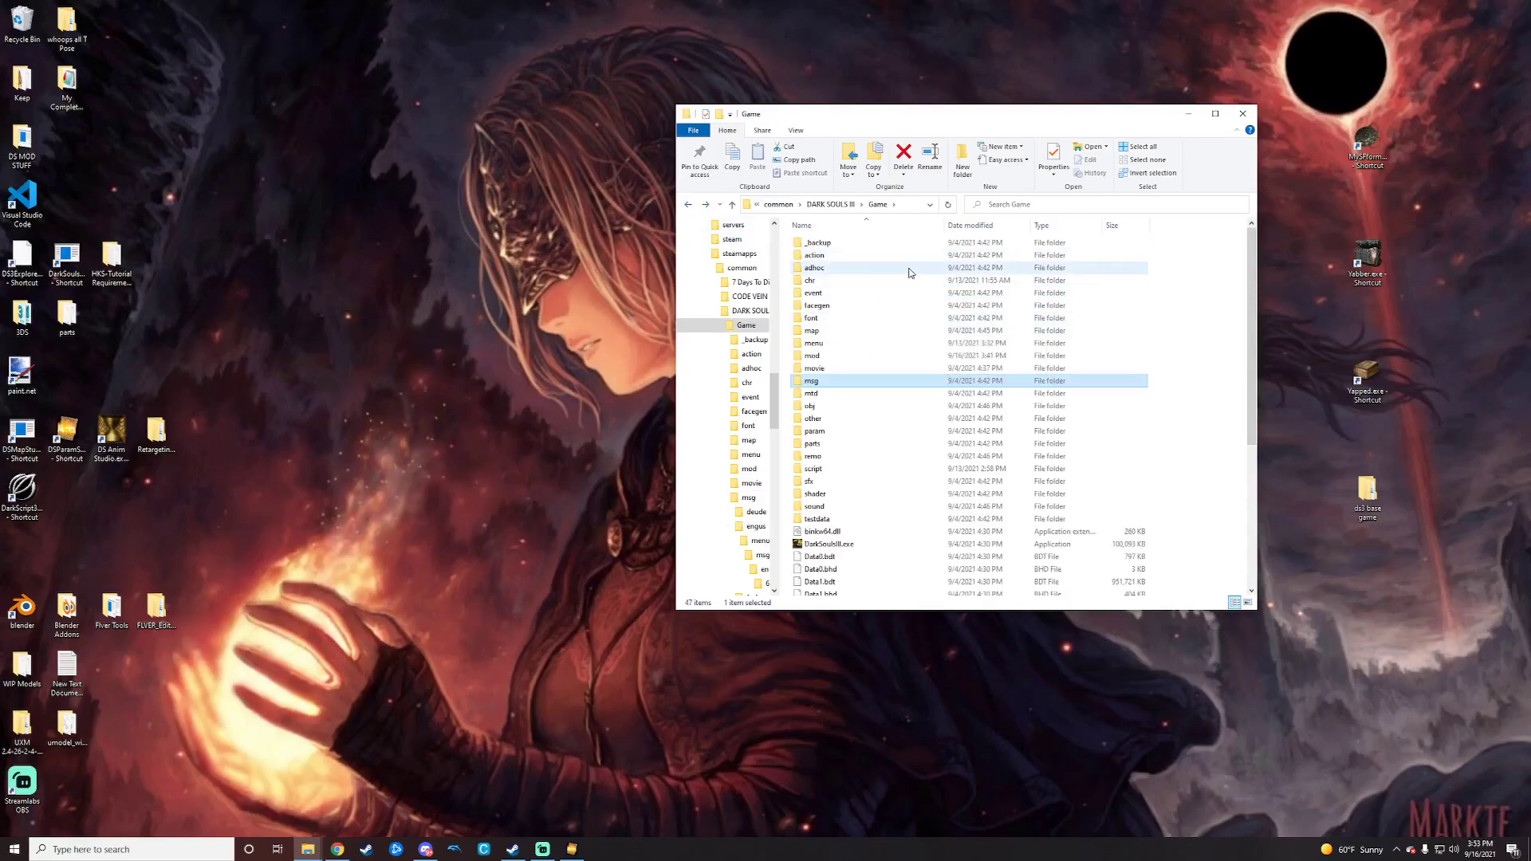
- Open the msg\engus folder and select menu_dlc2.msgbnd.dcx as the archive to unpack with Yabber
double_click(851, 386)
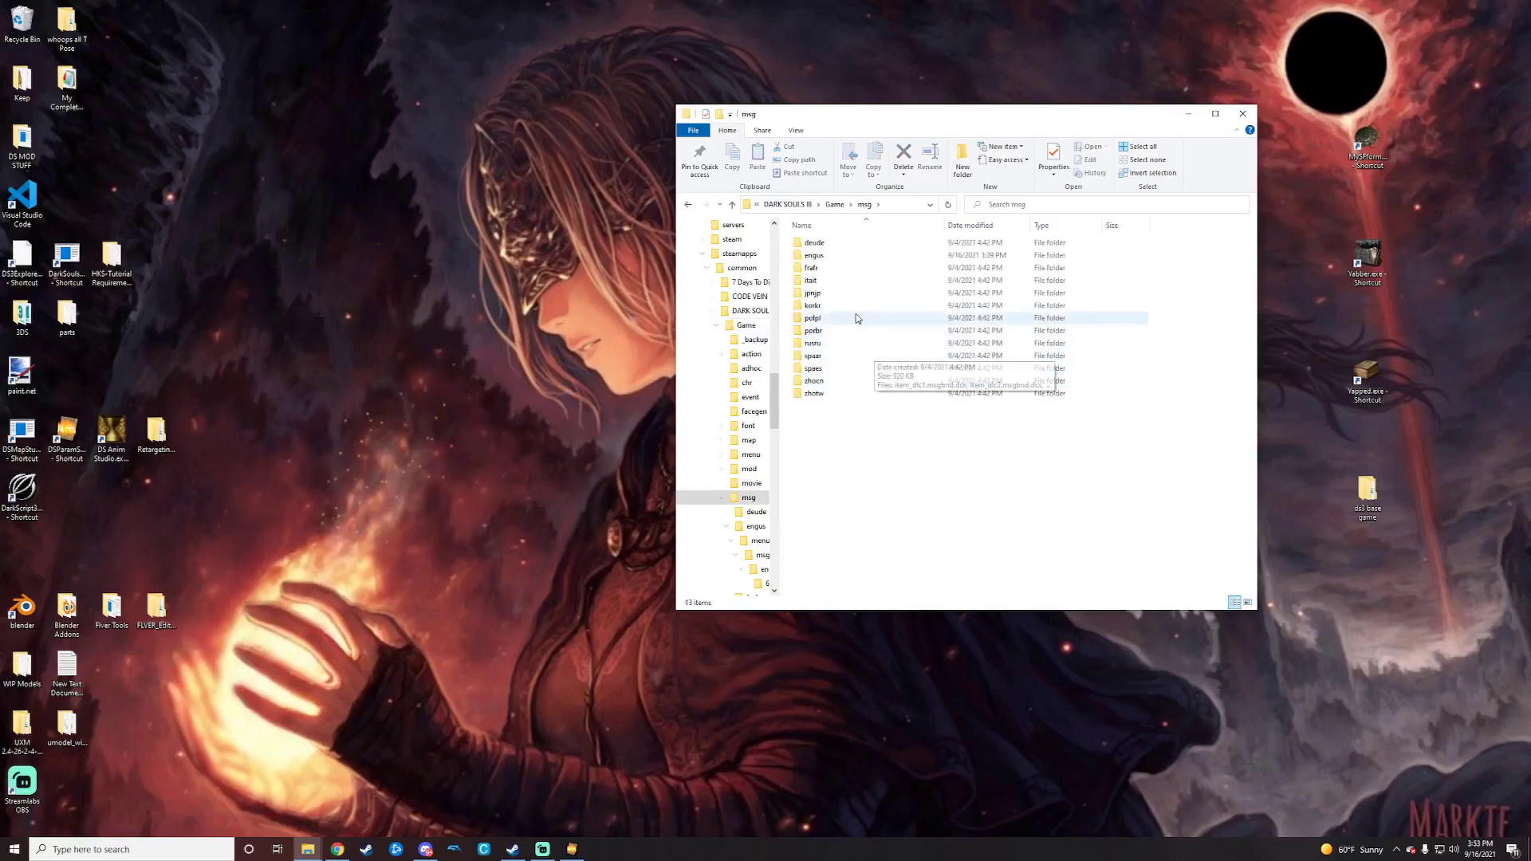
double_click(844, 260)
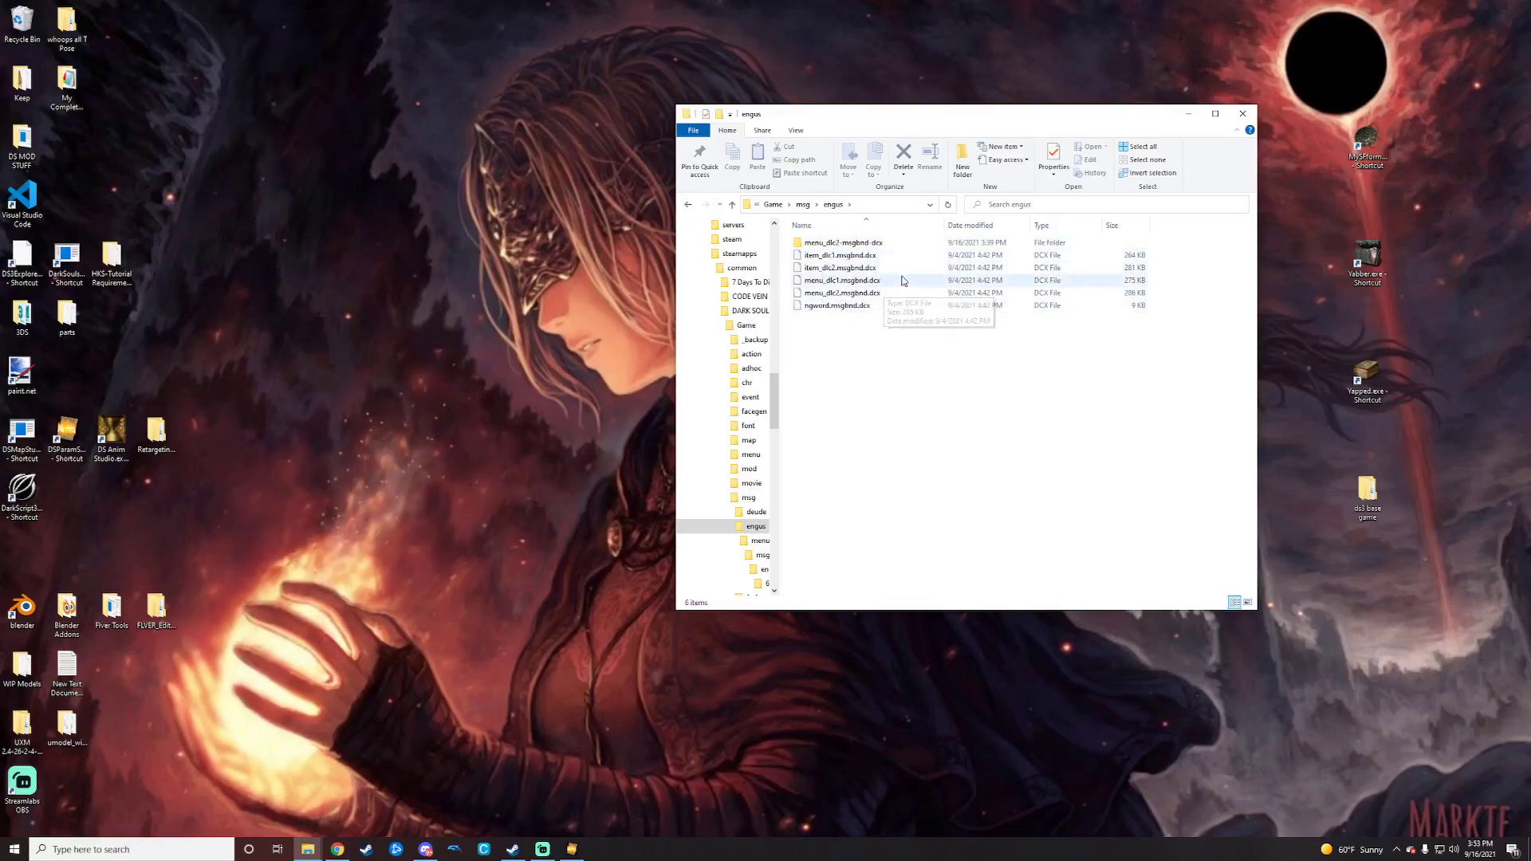
click(838, 297)
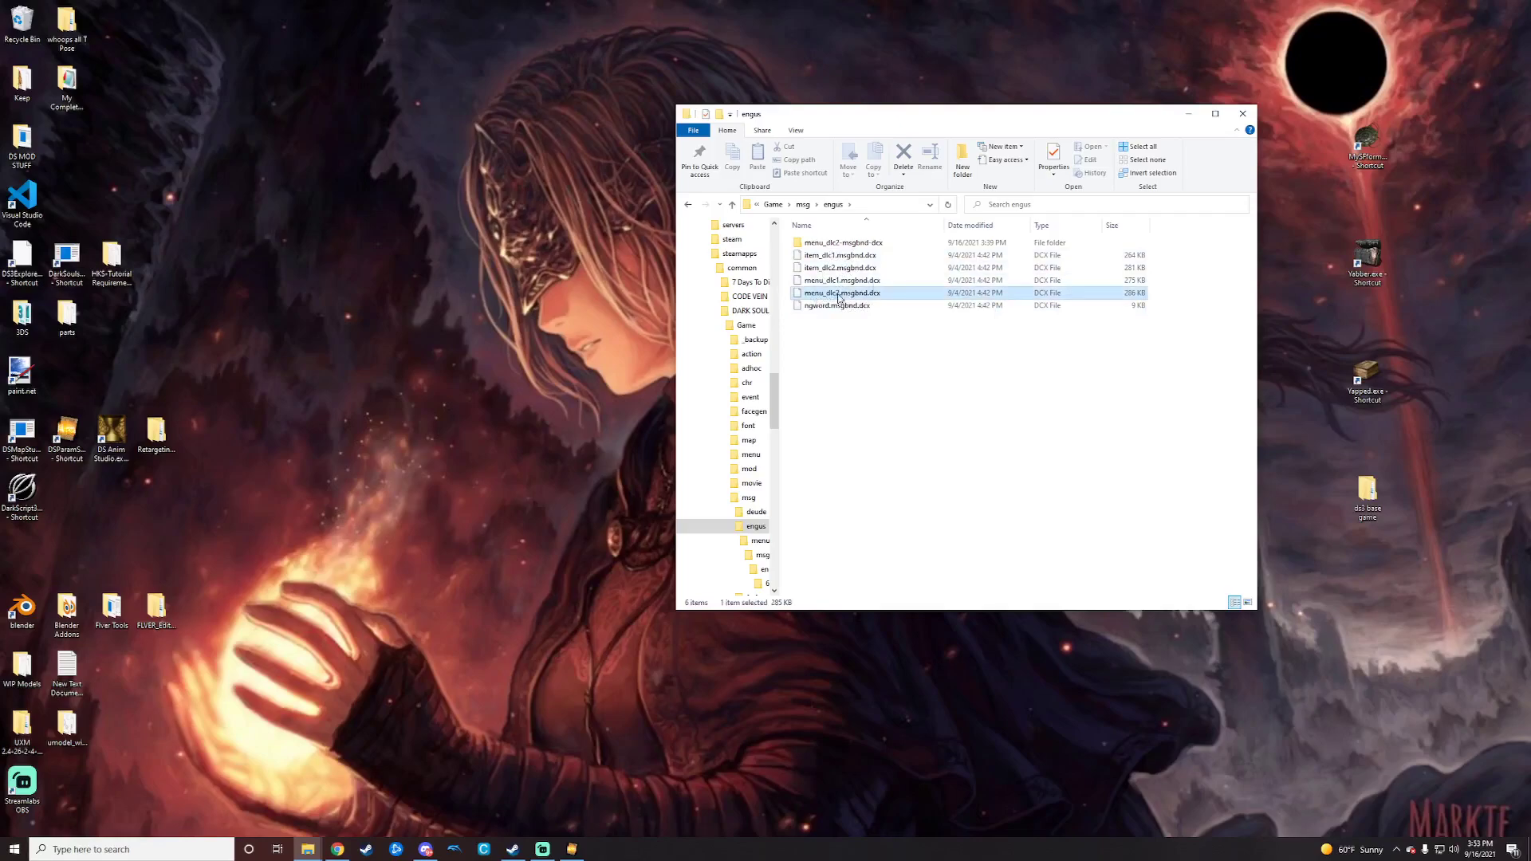
drag(838, 296, 1366, 278)
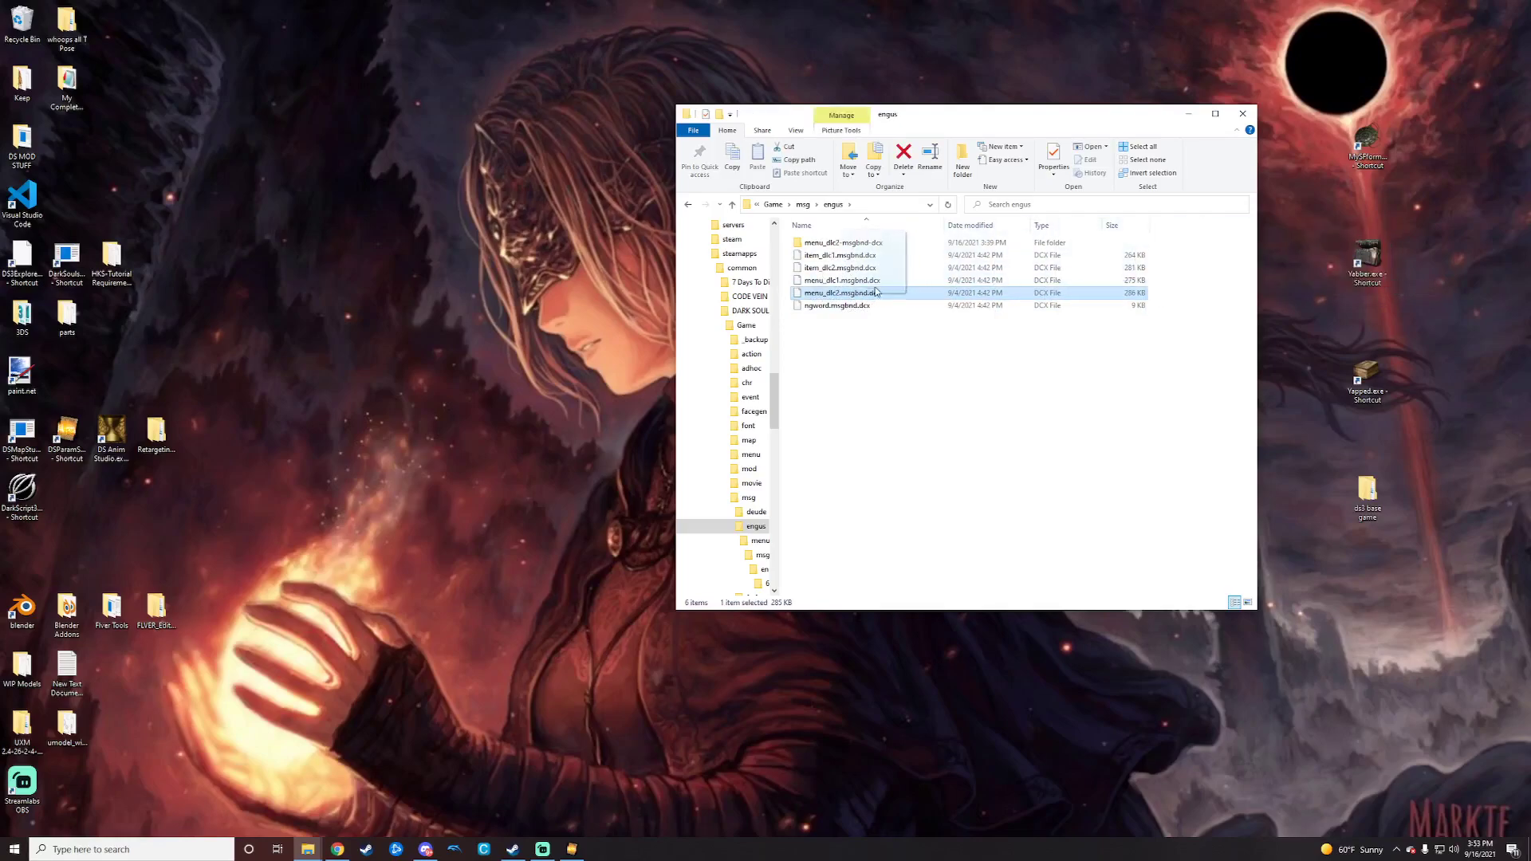
- Open the unpacked menu_dlc2-msgbnd-dcx folder and go down to its msg\engUS\64bit subfolder
click(865, 245)
double_click(865, 246)
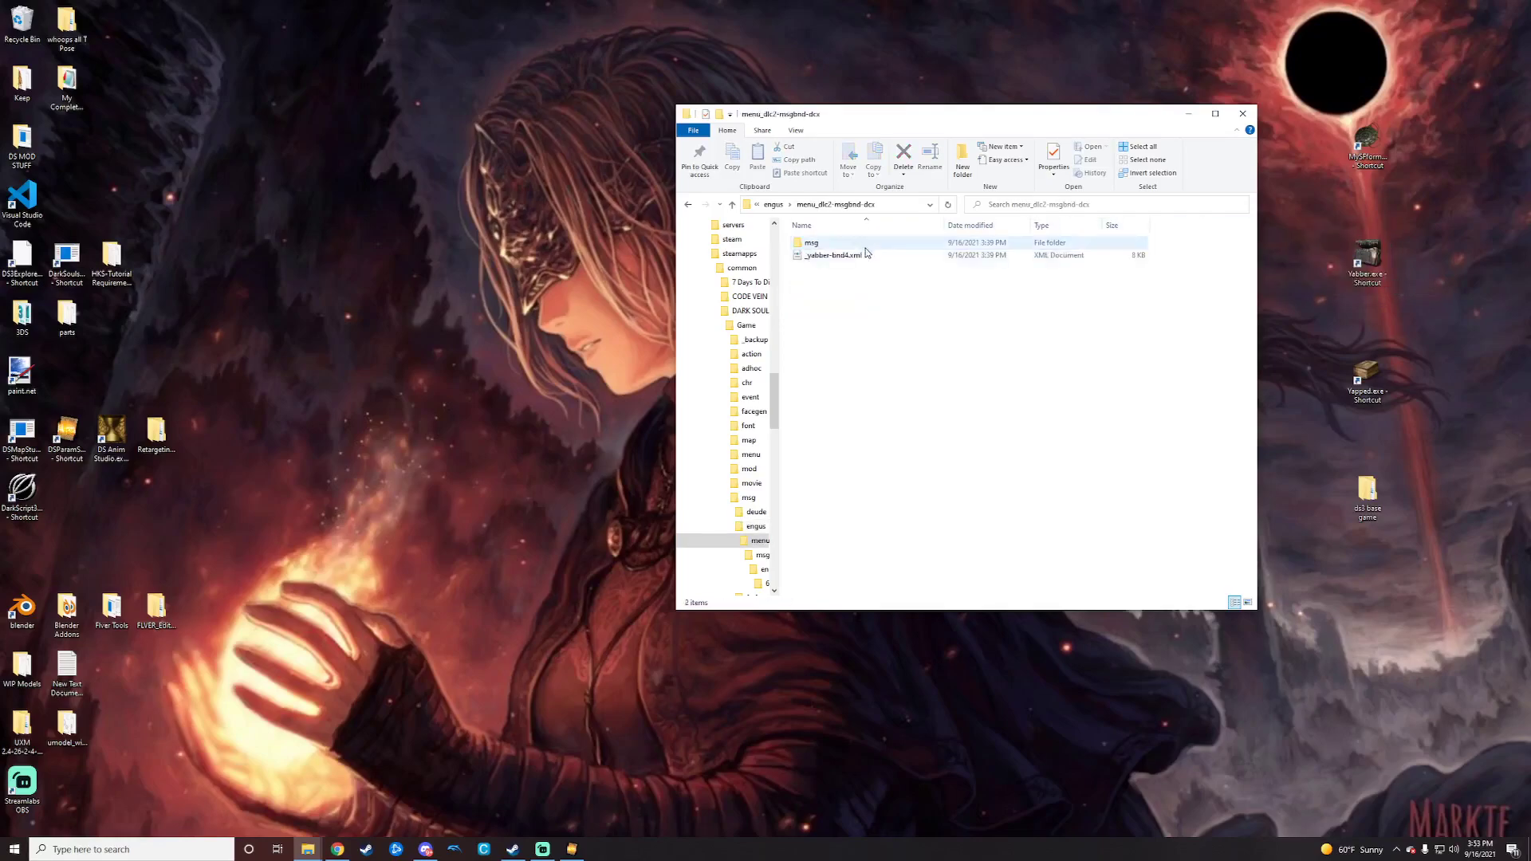
double_click(829, 247)
double_click(848, 245)
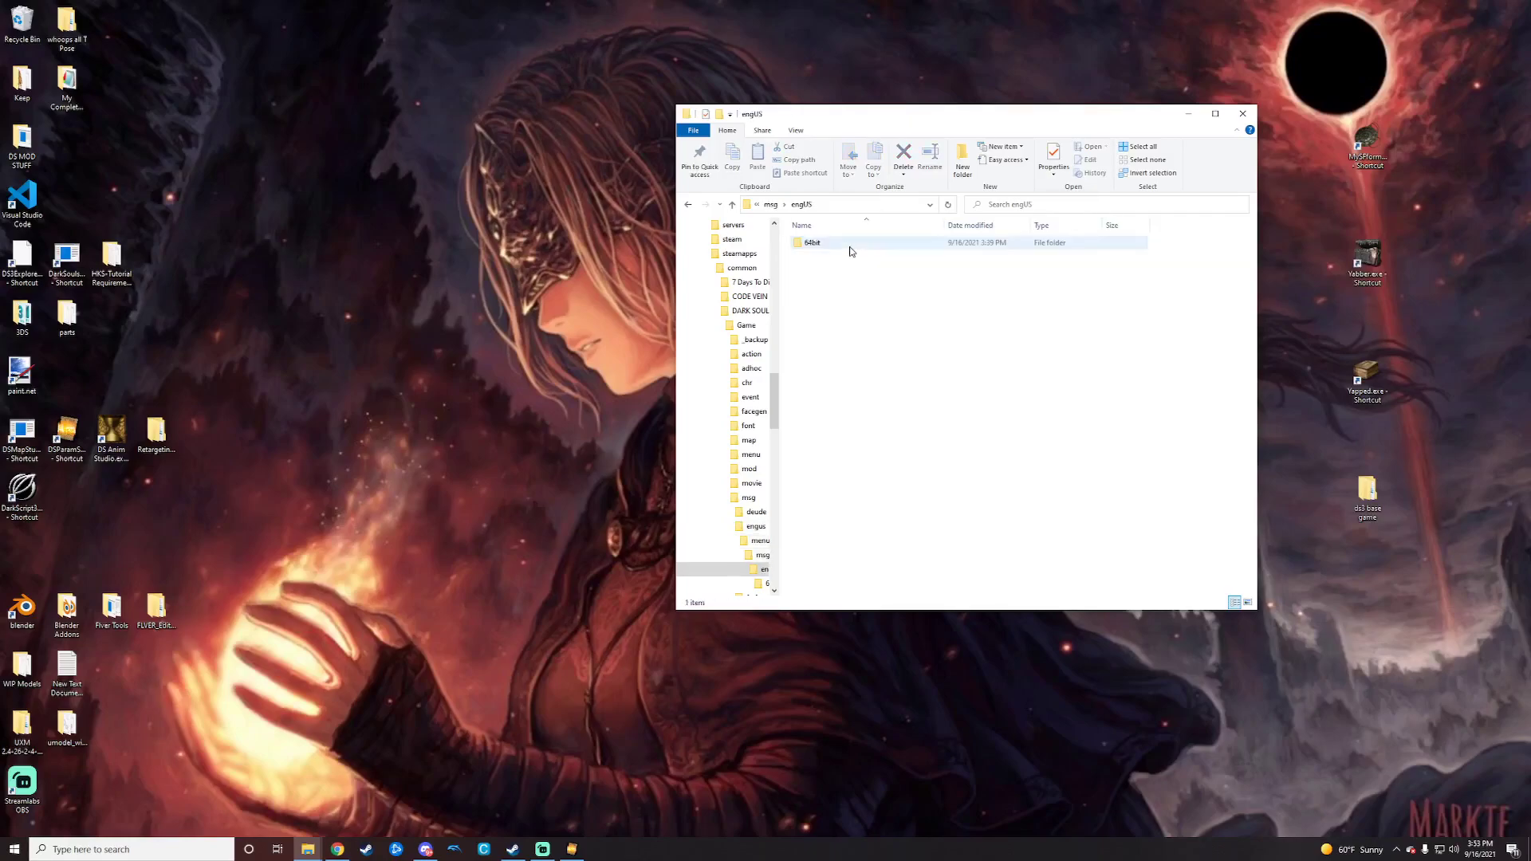
double_click(850, 245)
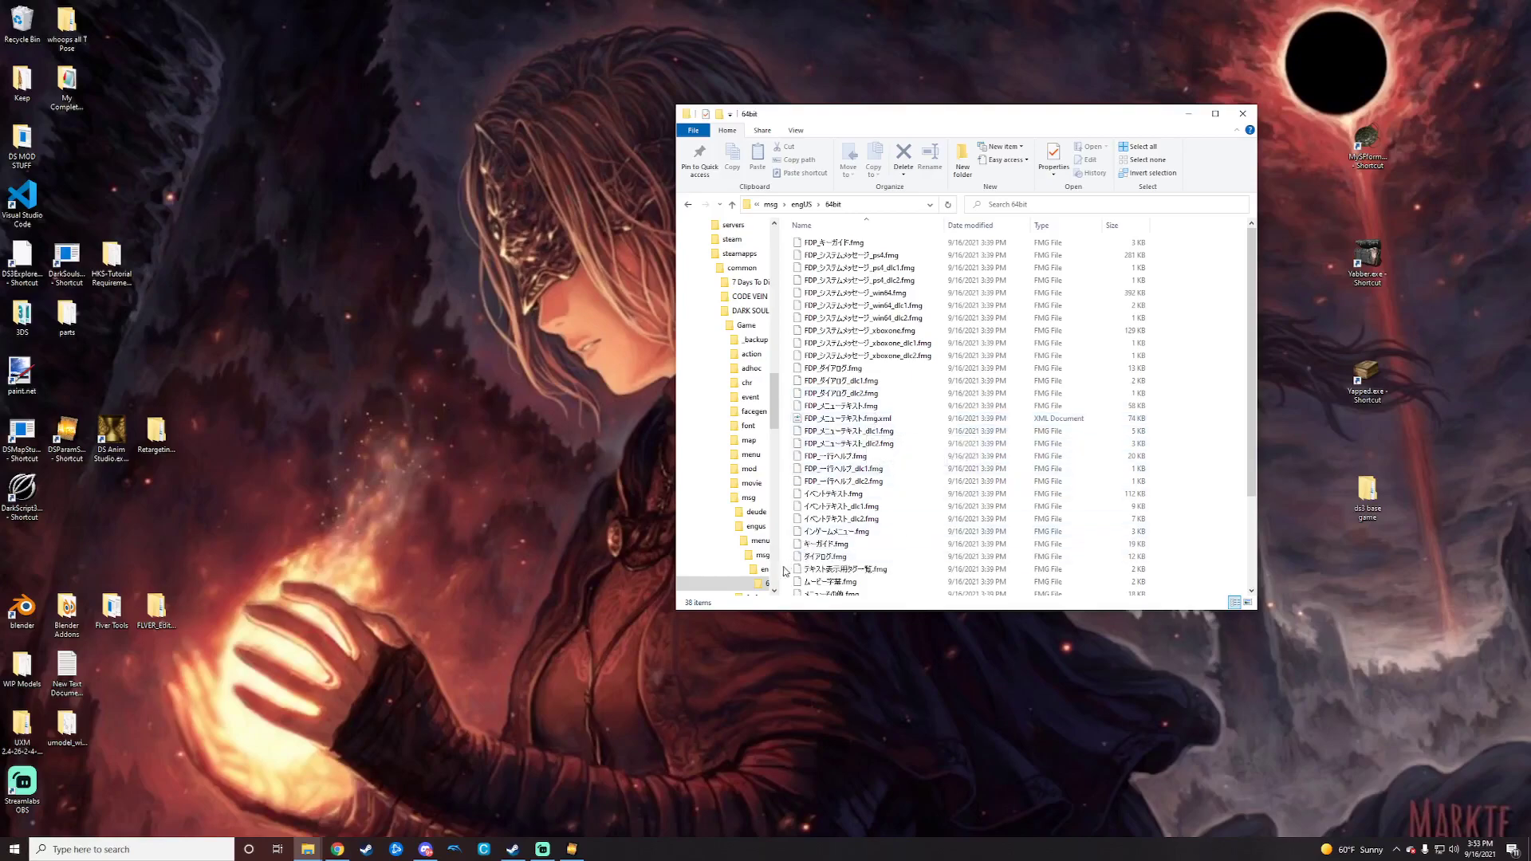
- Switch to the Souls Modding wiki in the browser and look up which FMG file holds the starting class names
click(338, 852)
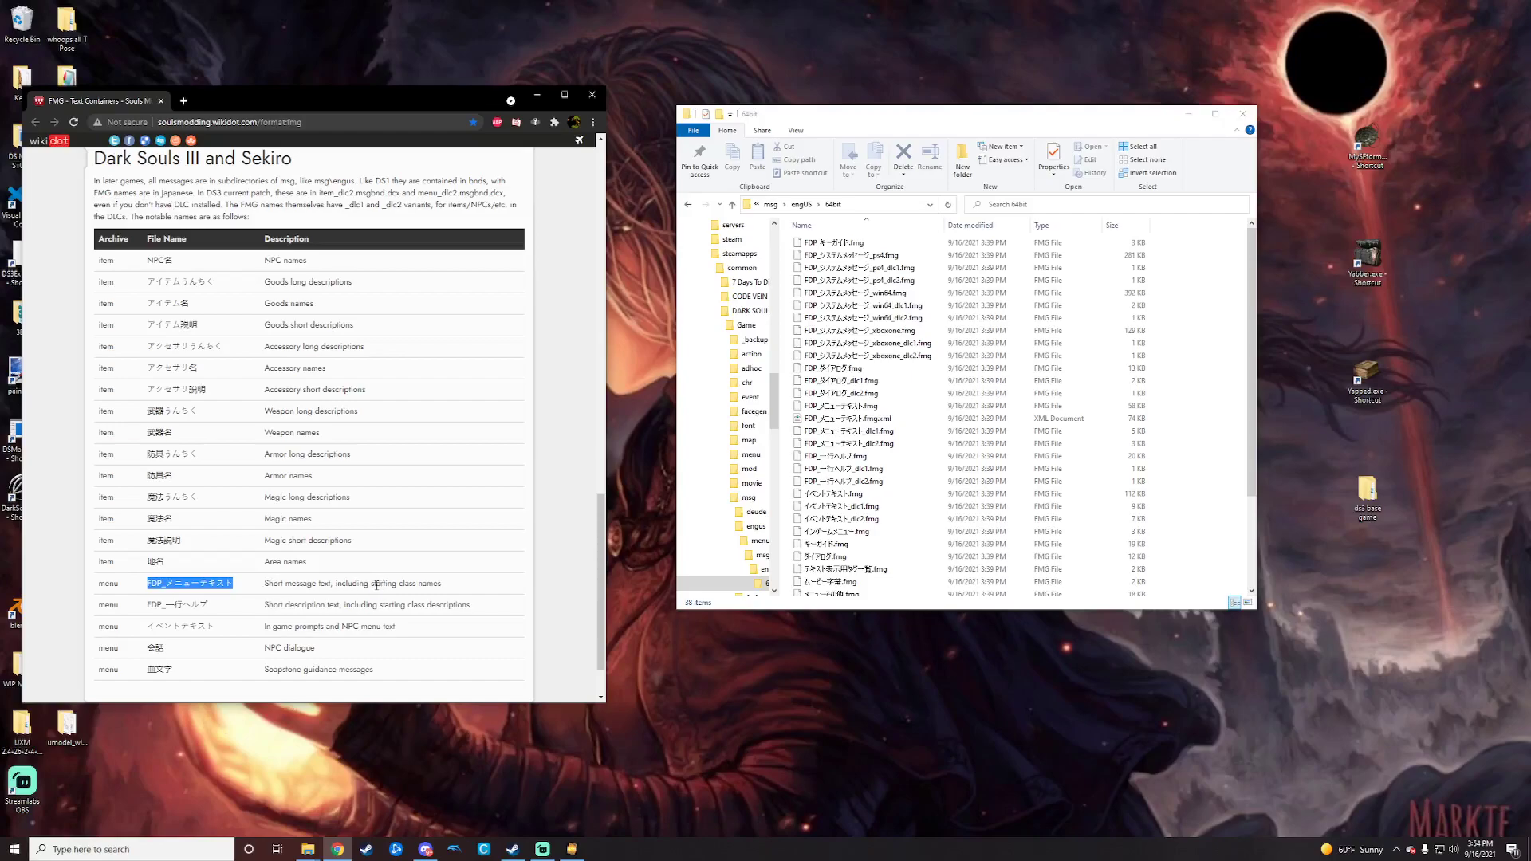
drag(377, 586, 438, 586)
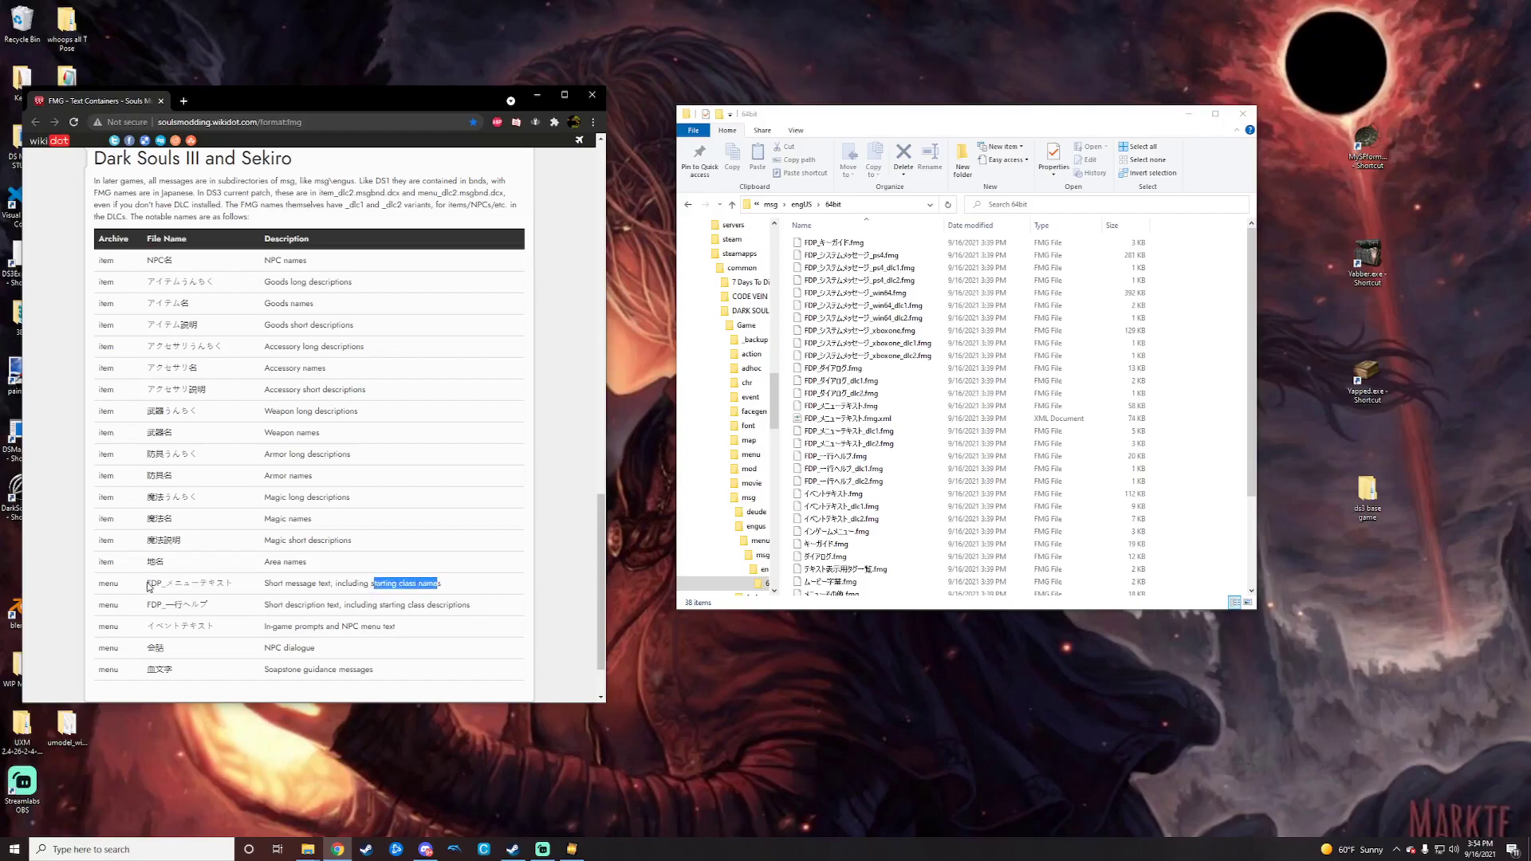
drag(148, 584, 233, 585)
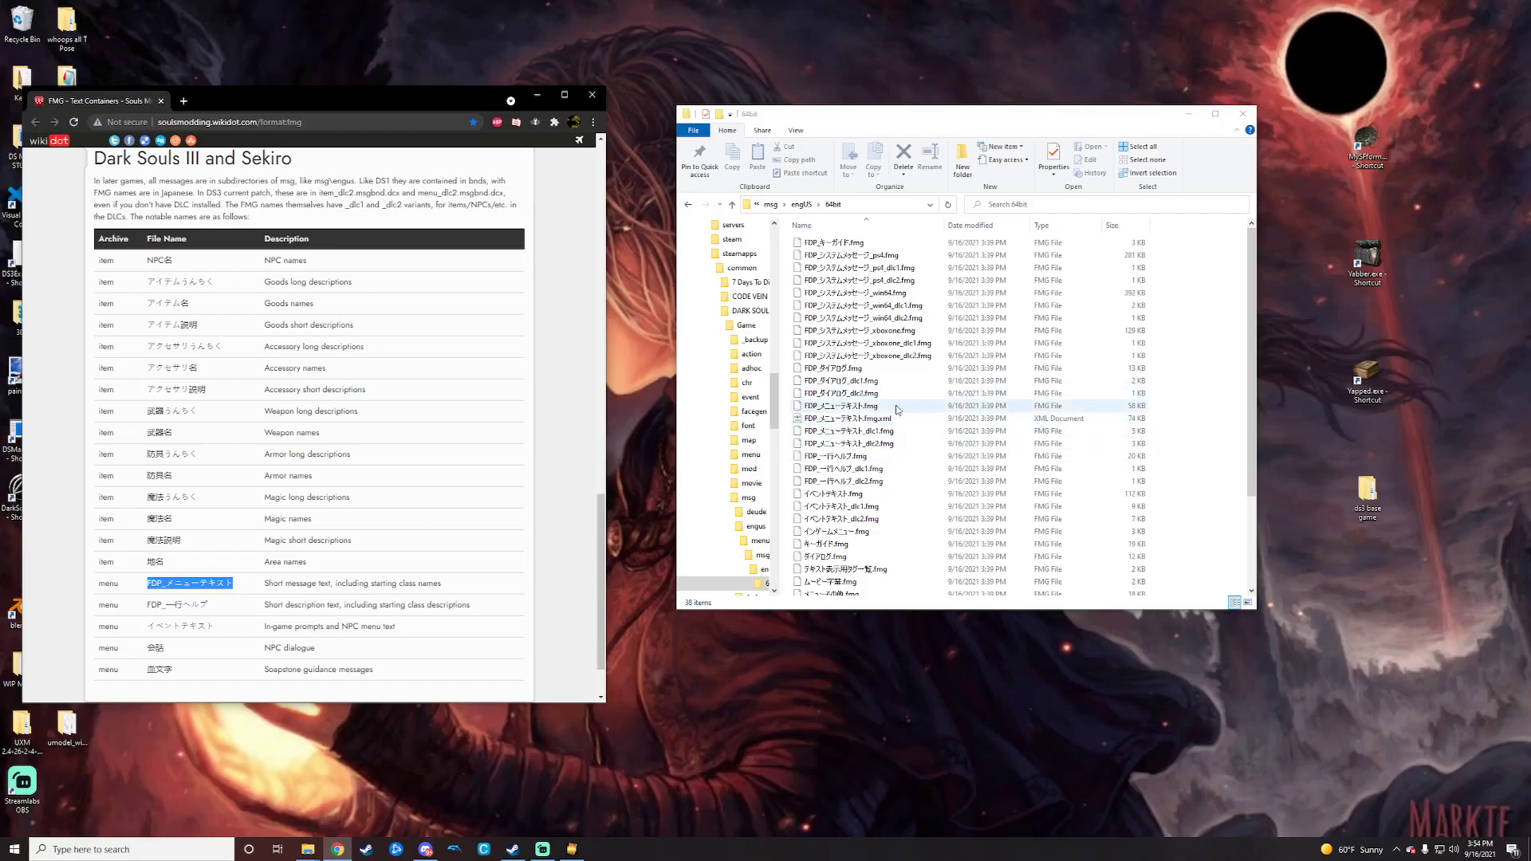
- Open FDP_メニューテキスト.fmg.xml from the 64bit folder in Notepad++ and highlight the starting class names from Knight to Deprived
click(852, 420)
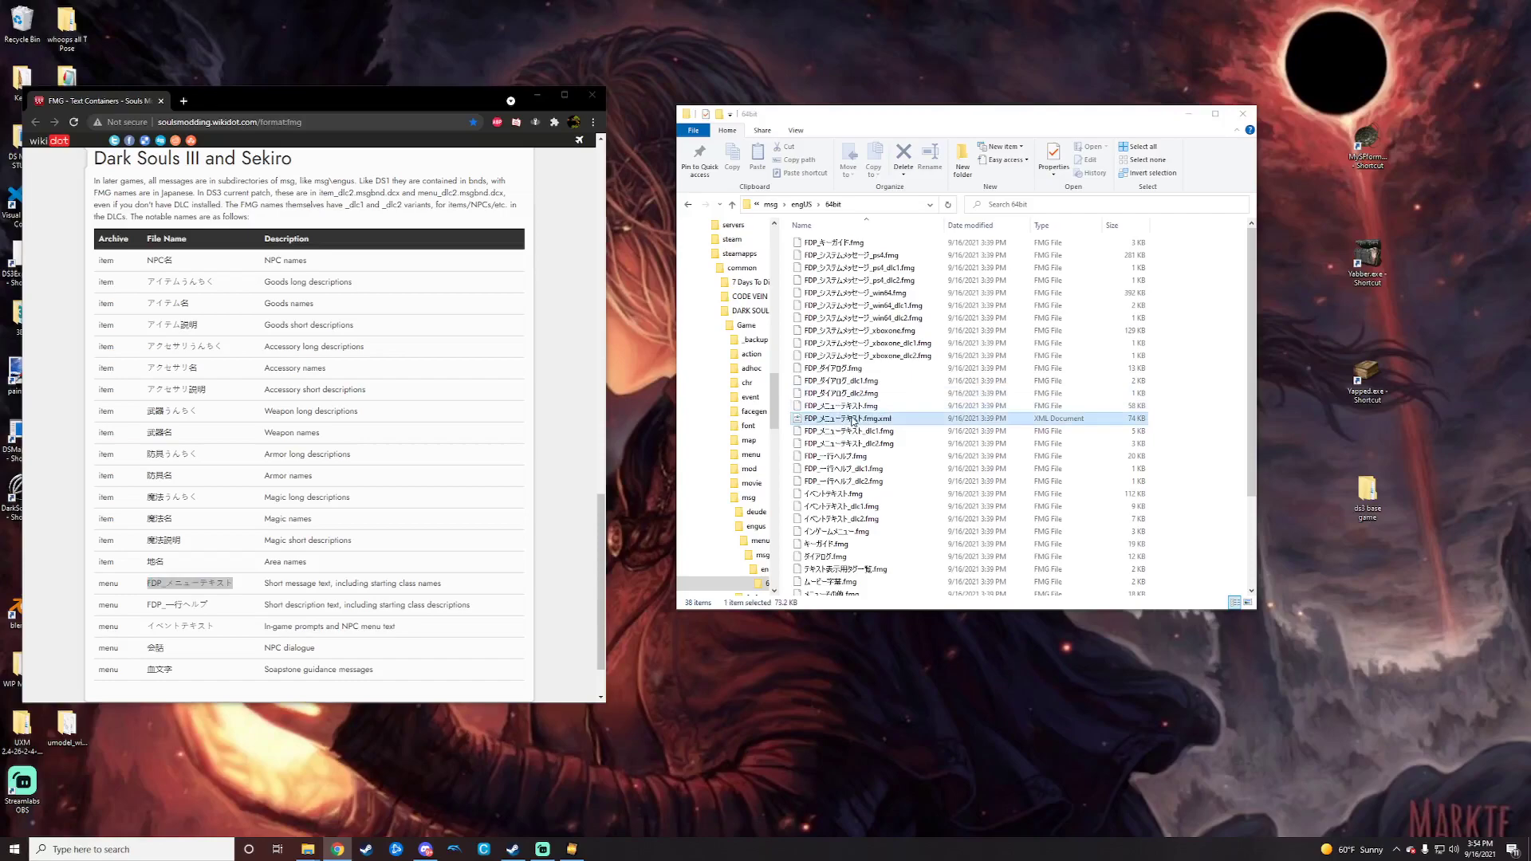
right_click(854, 425)
click(885, 531)
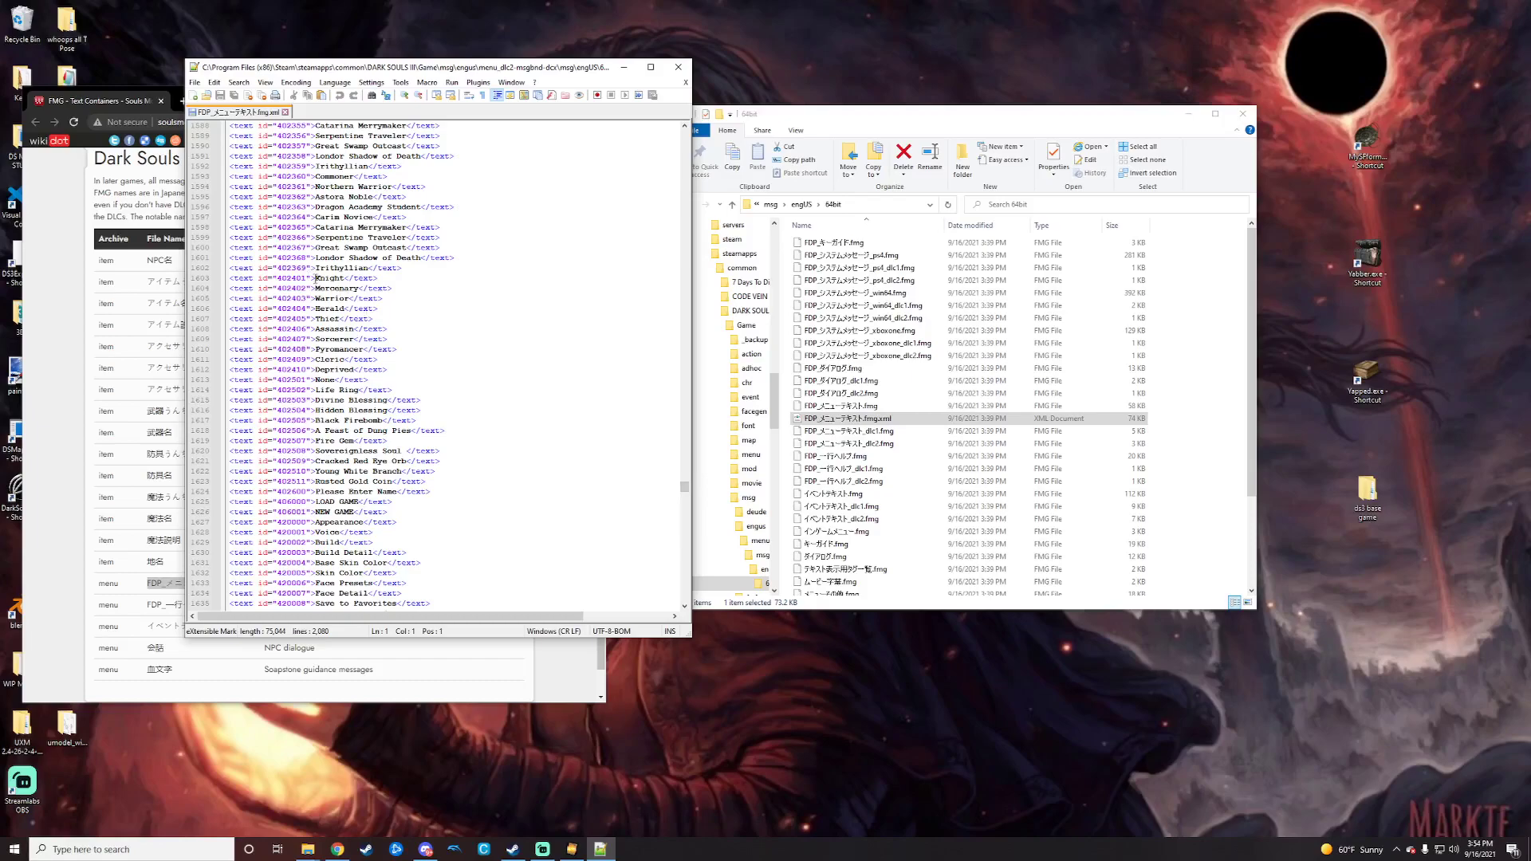
drag(317, 278, 361, 368)
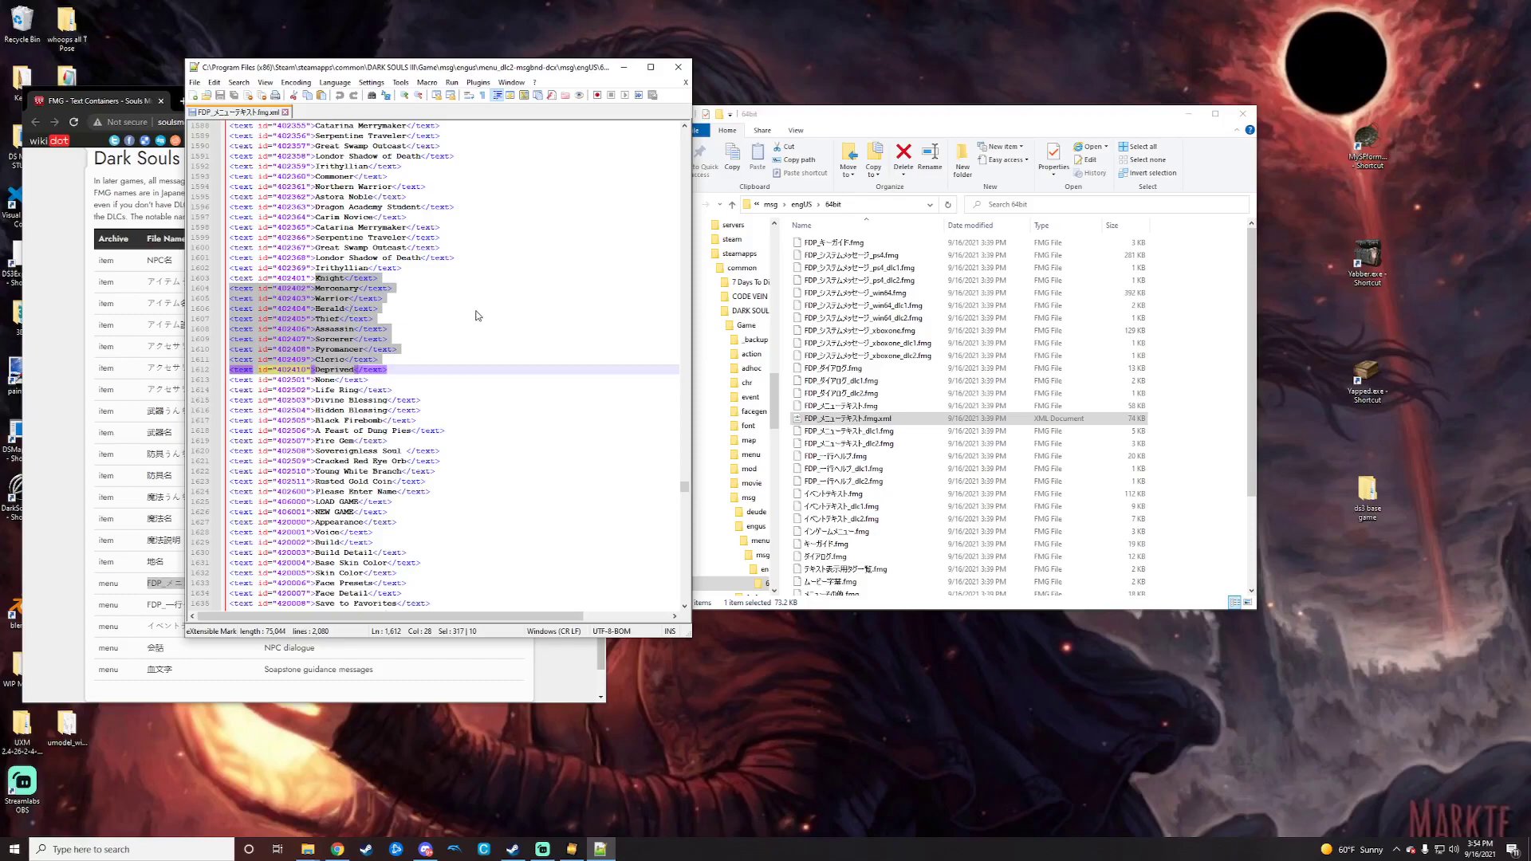
- Close the XML file in Notepad++ and minimize the browser with the FMG table
click(675, 70)
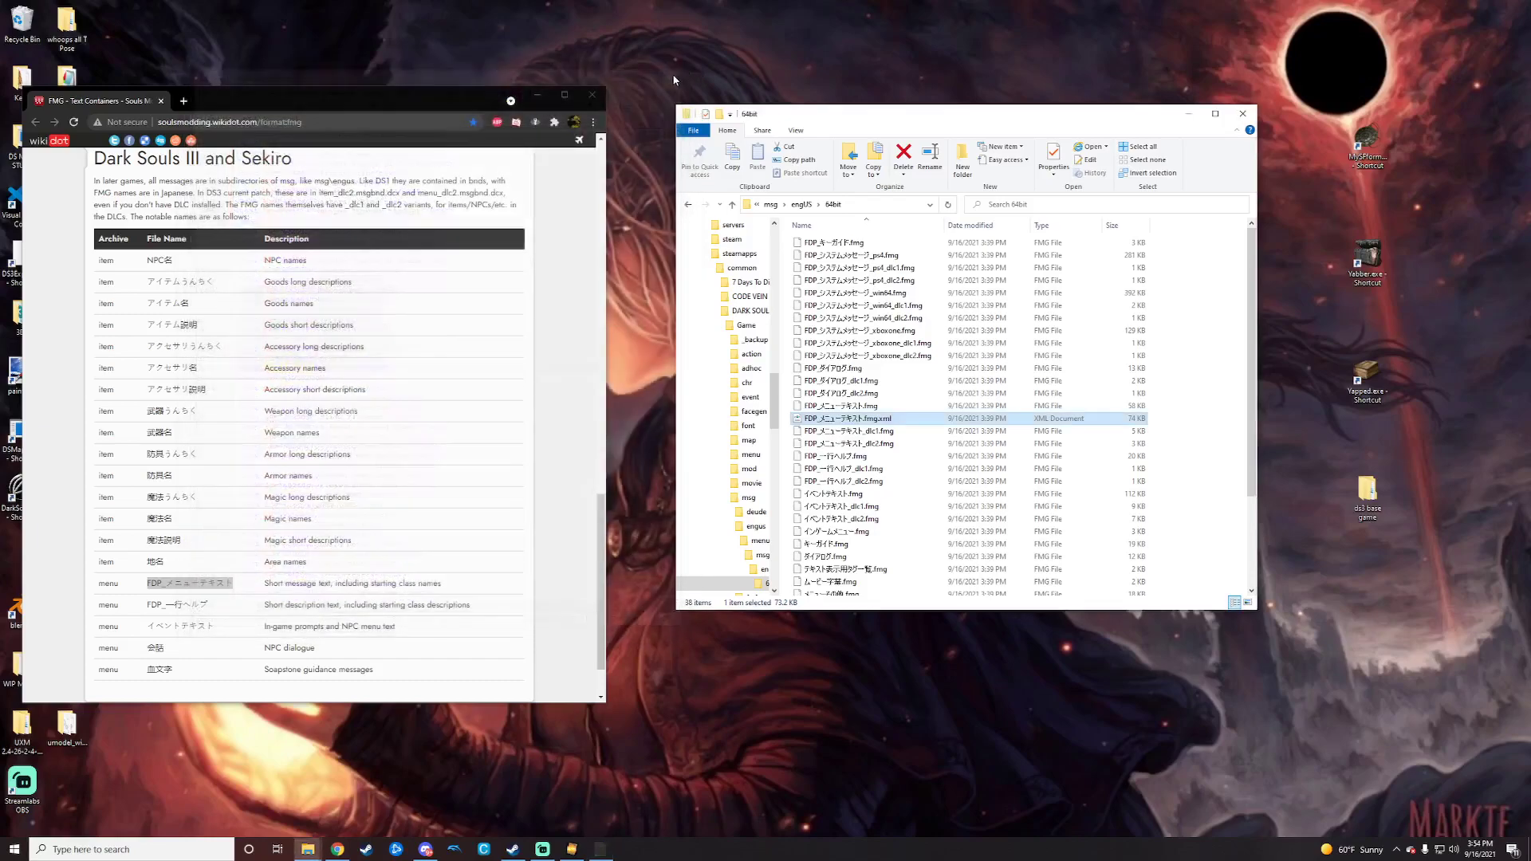
click(539, 97)
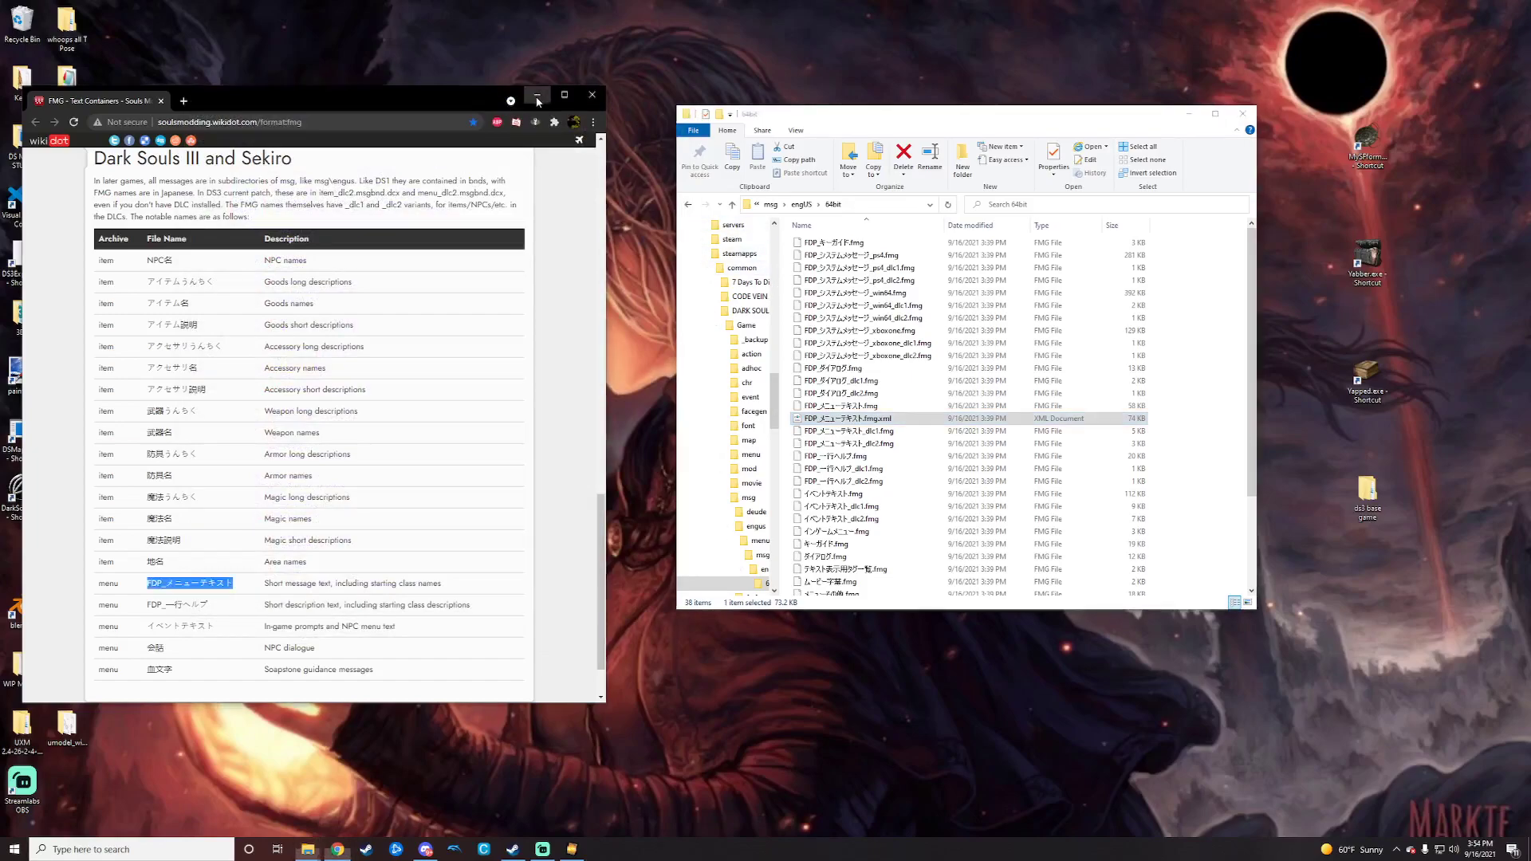
click(538, 97)
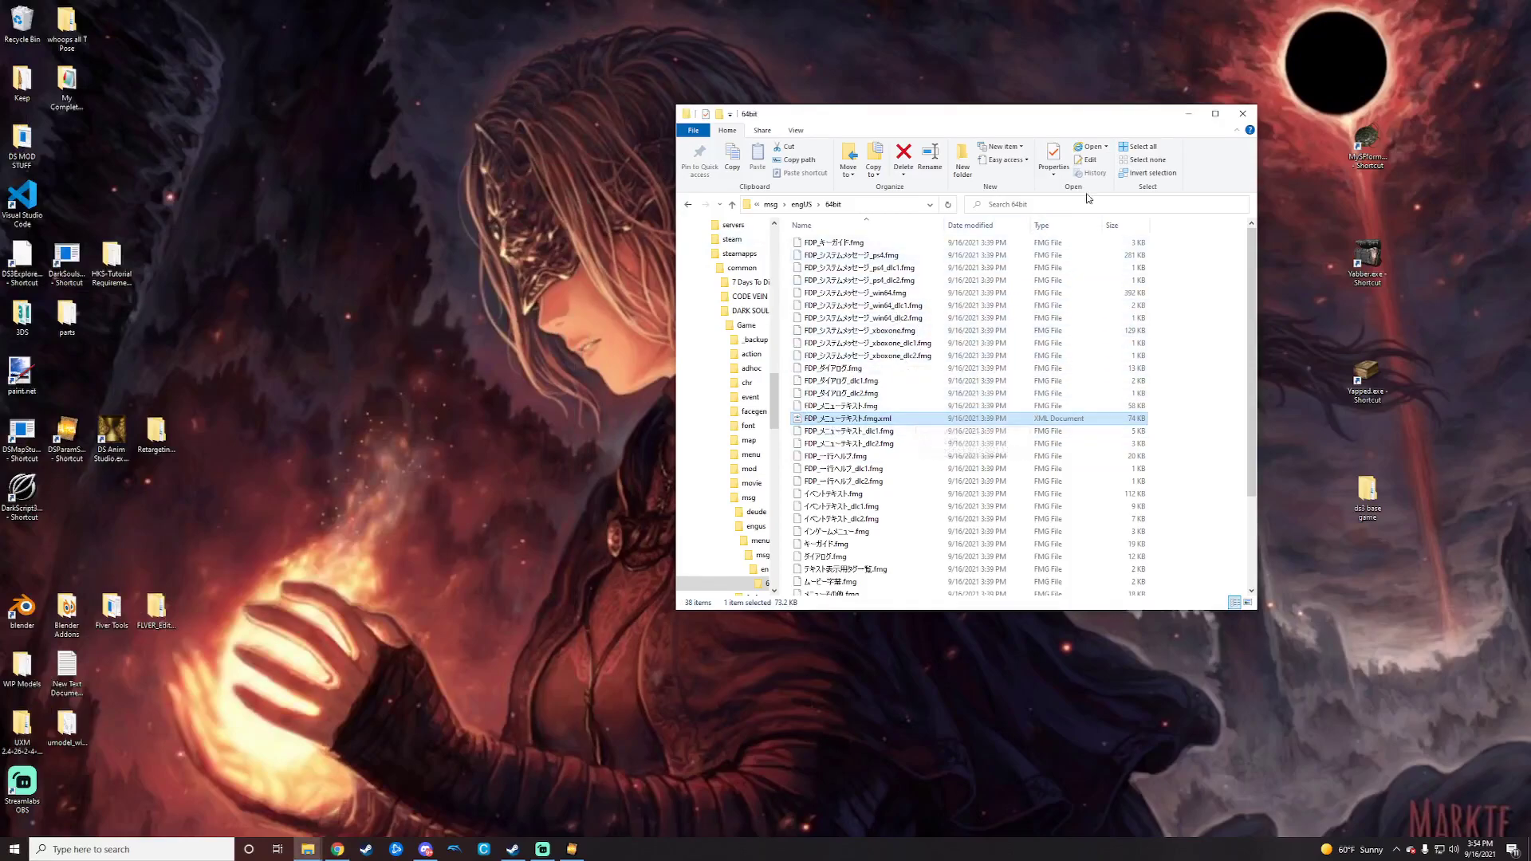
- Return to Dark Souls Param Studio, minimize it along with the 64bit folder window, and start Dark Souls III
click(572, 850)
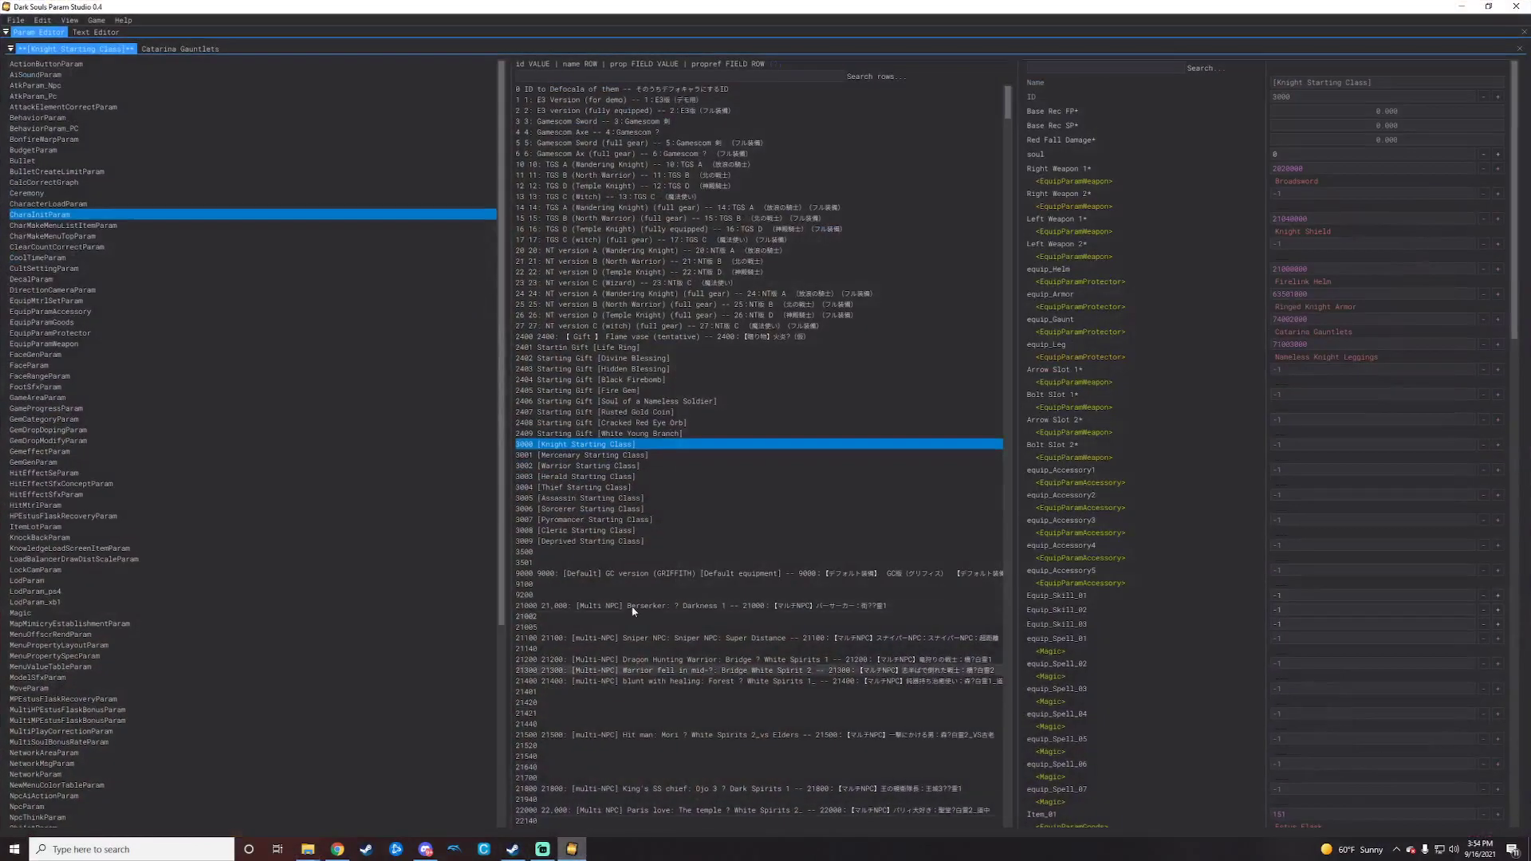
click(16, 20)
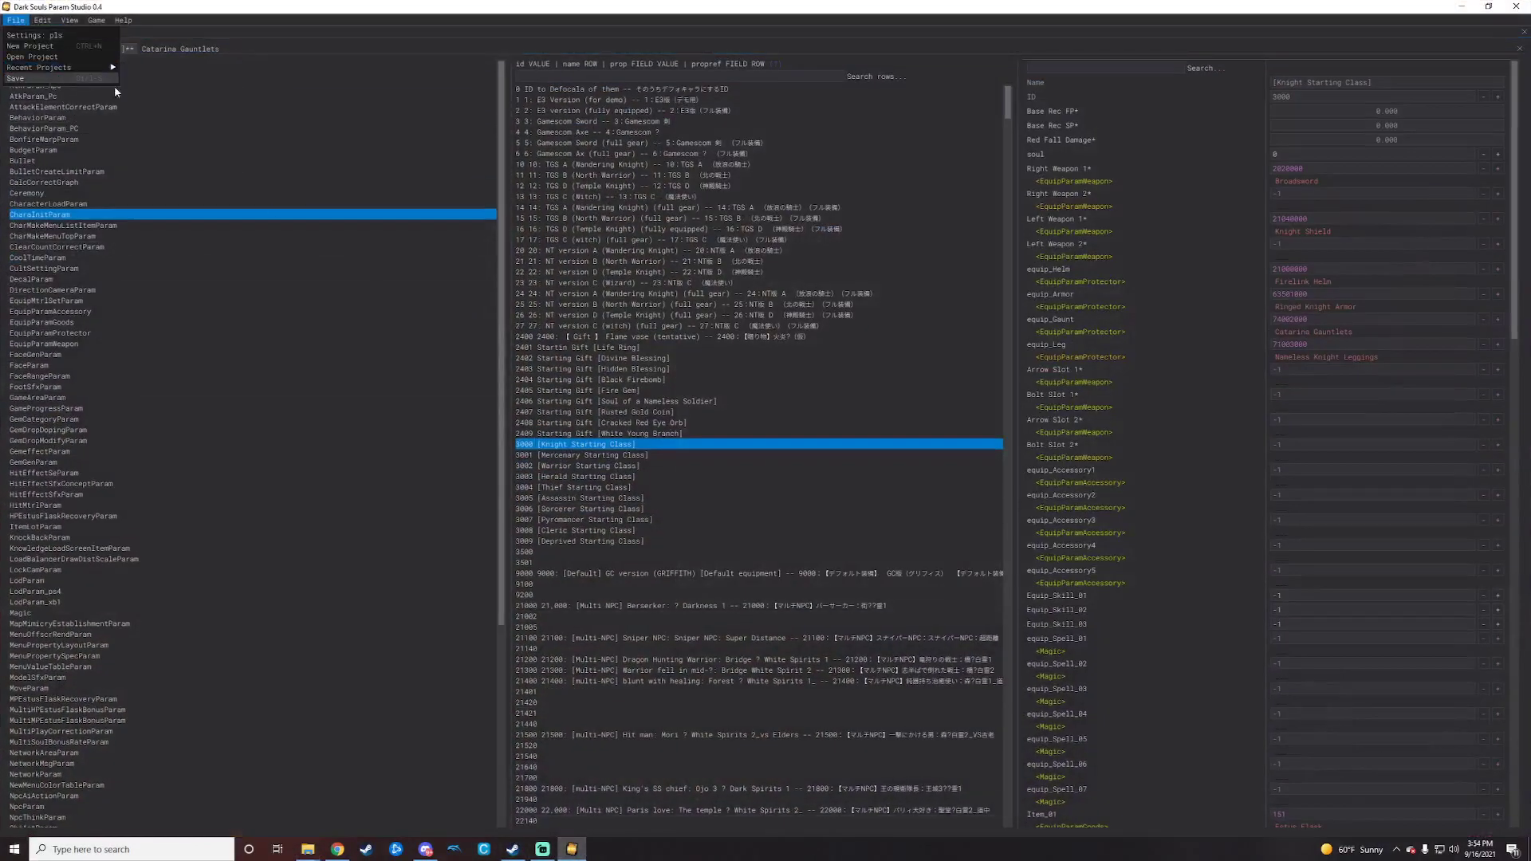
click(1463, 6)
click(1189, 113)
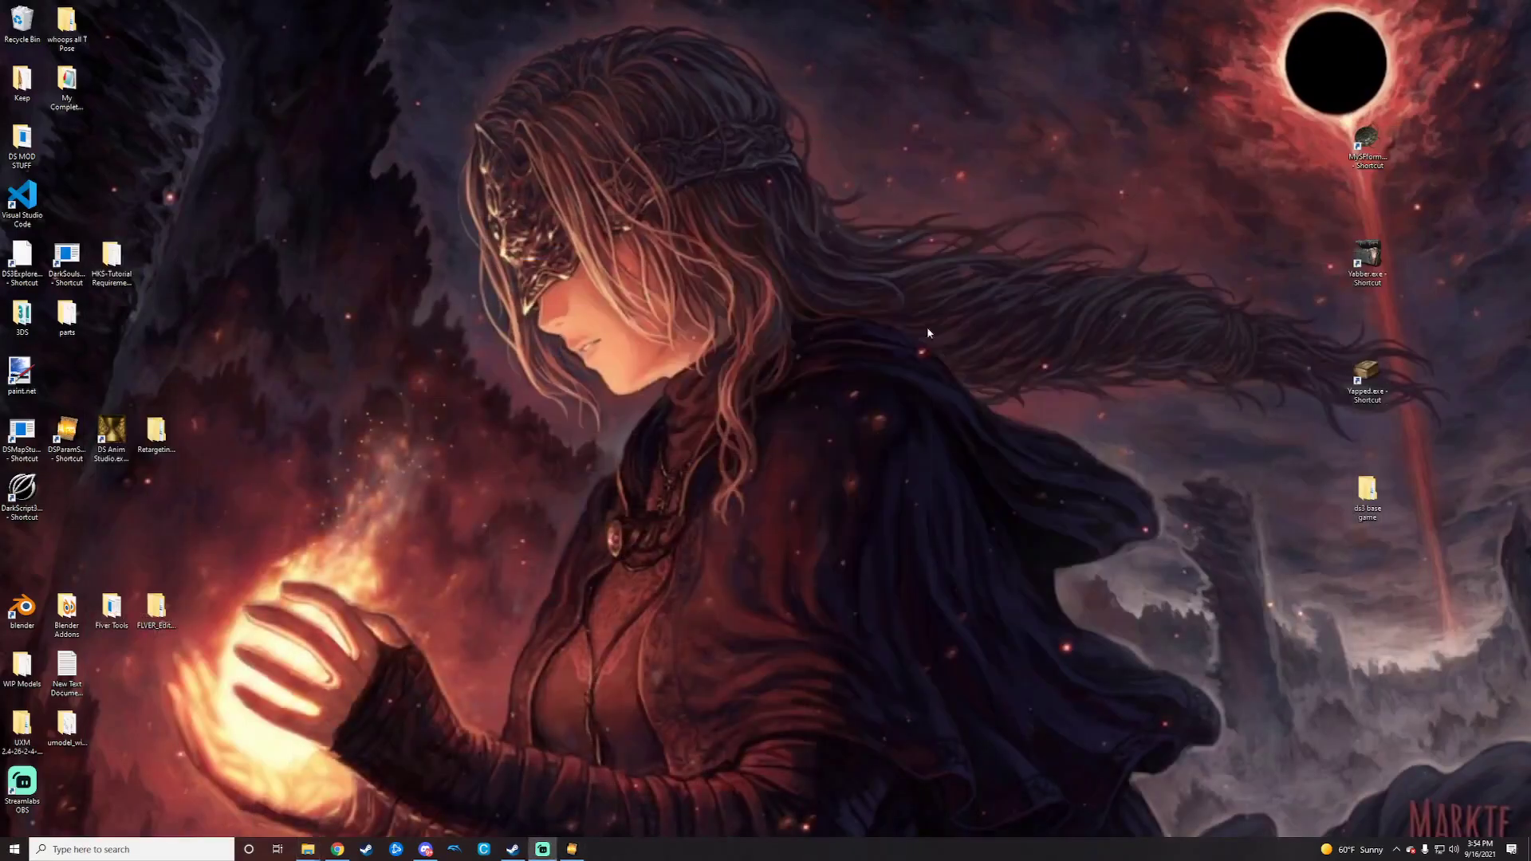
click(513, 849)
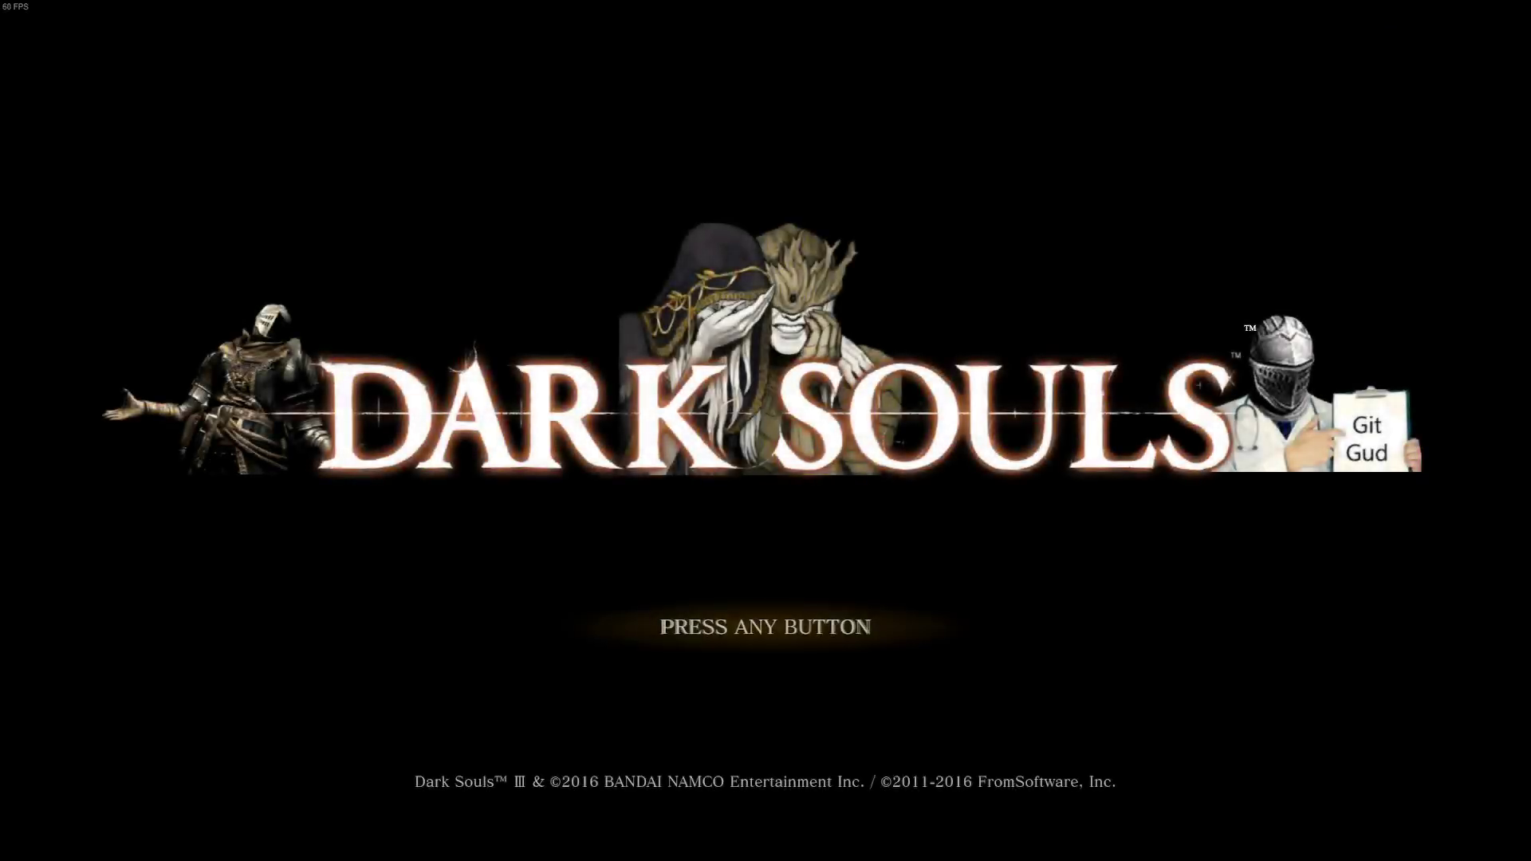
- Pass the title screen, dismiss the network notice, and start a new game to reach character creation
key(Return)
key(Return)
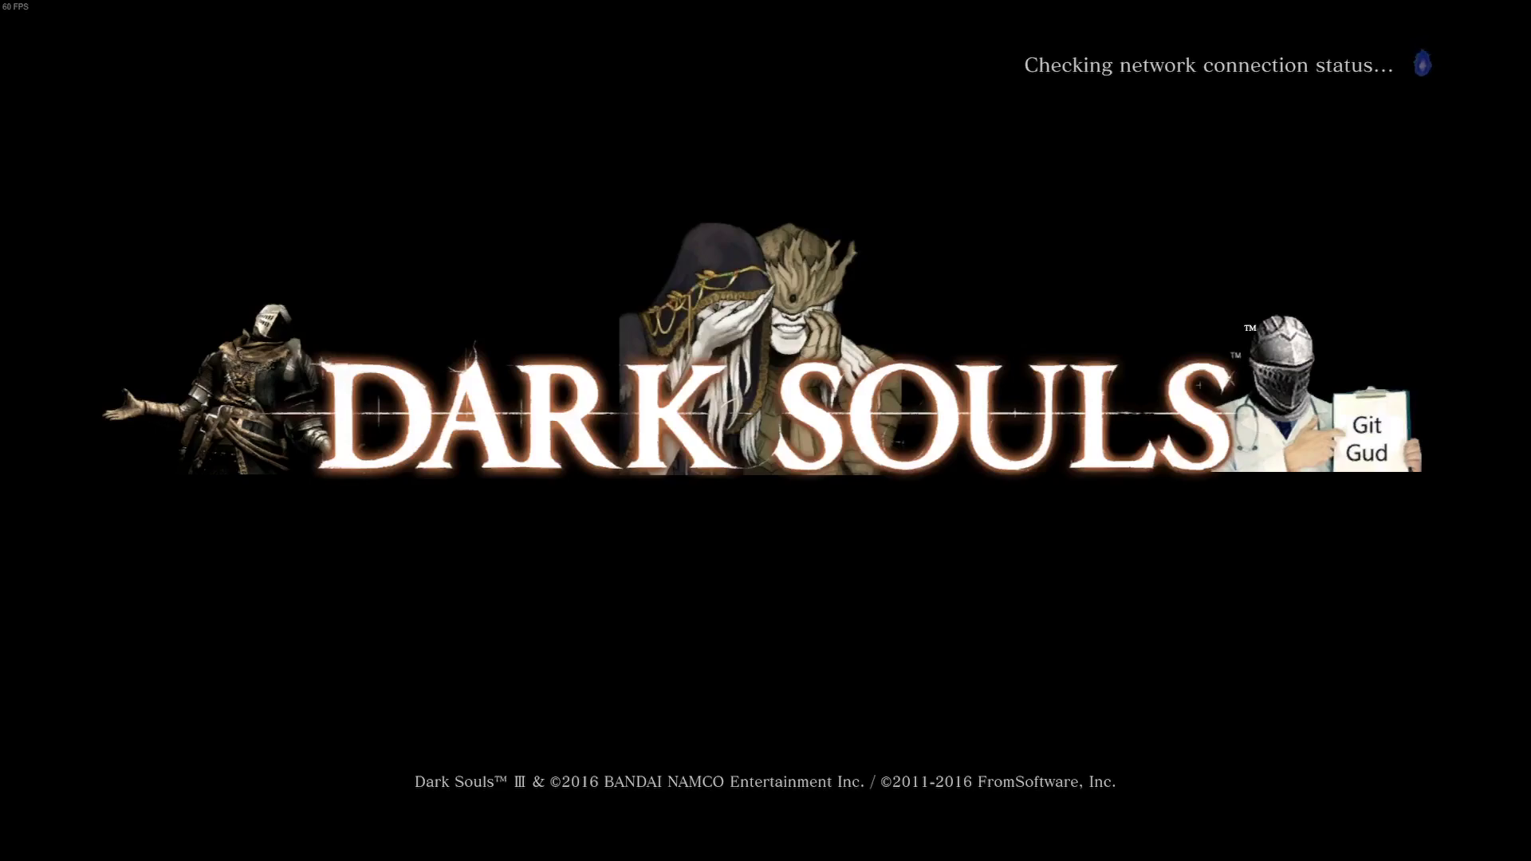
key(Return)
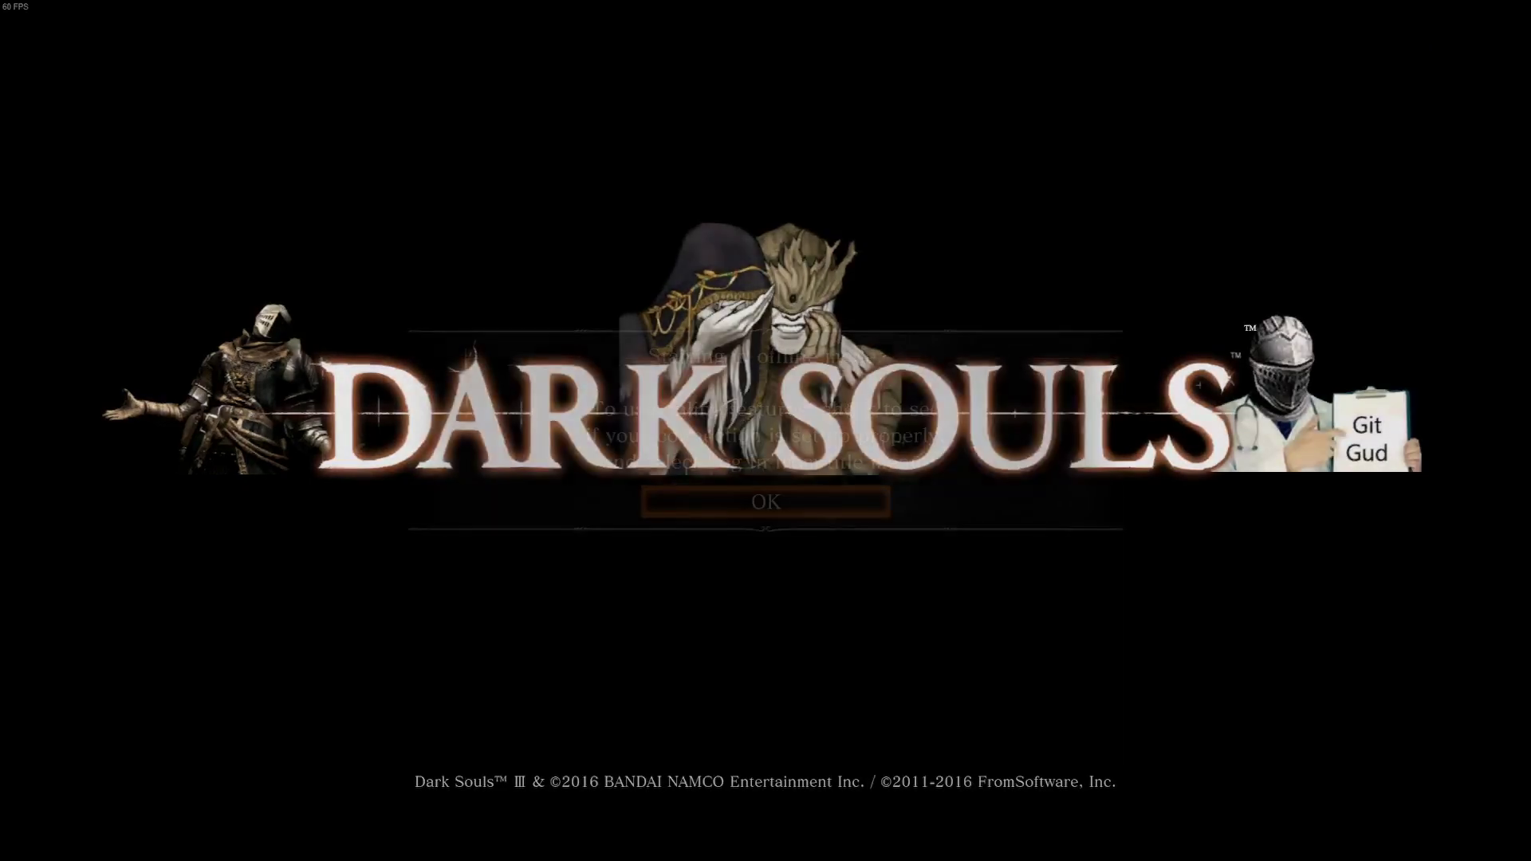
key(Return)
key(Down)
key(Down)
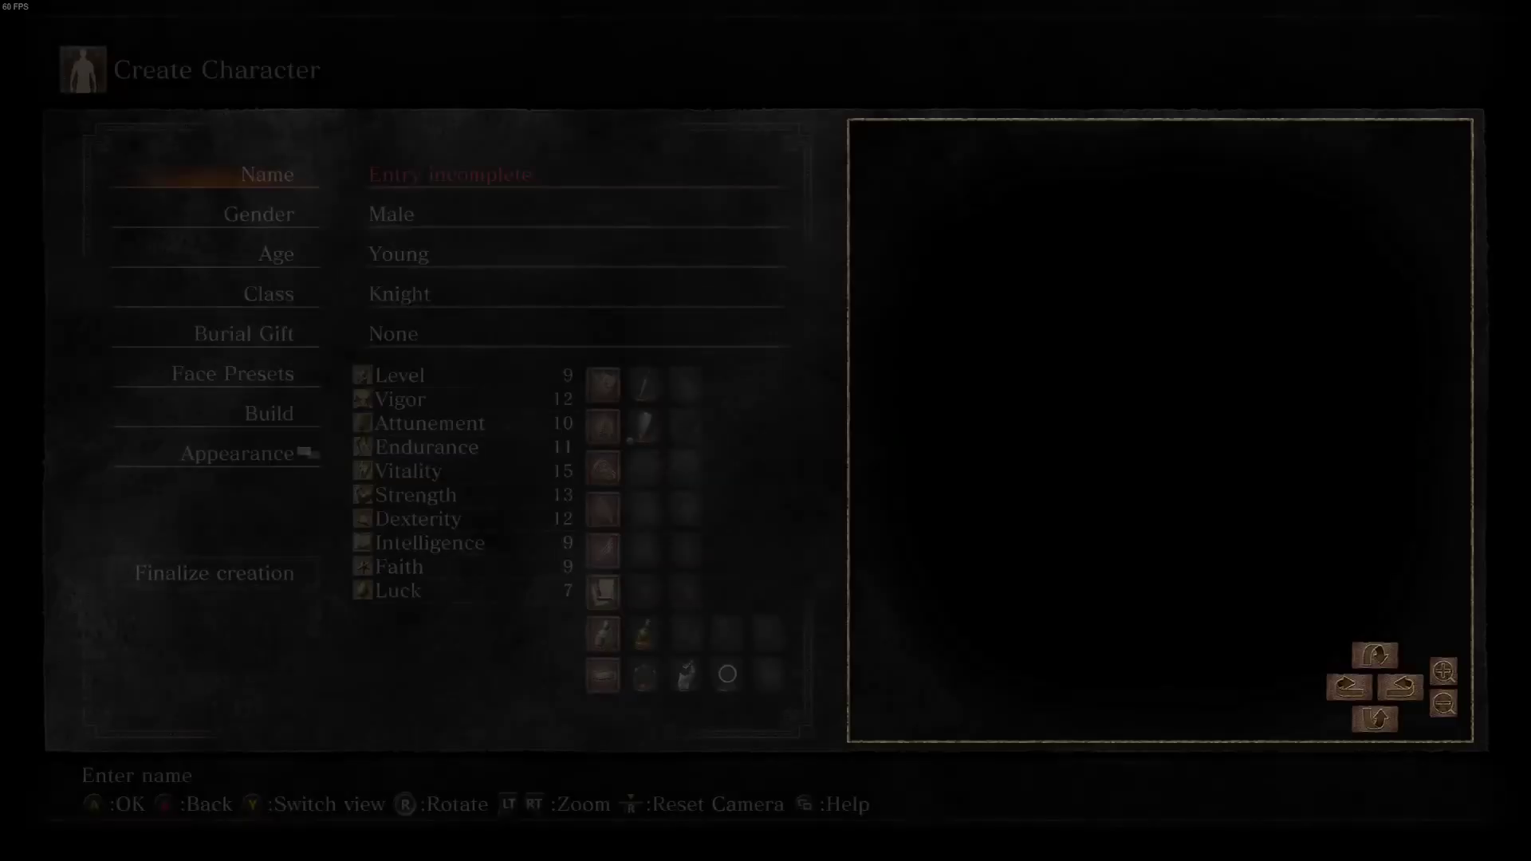
- Preview the Knight's starting equipment in the character creator's class list and dismiss the game's fatal application exit dialog
key(Down)
key(Down)
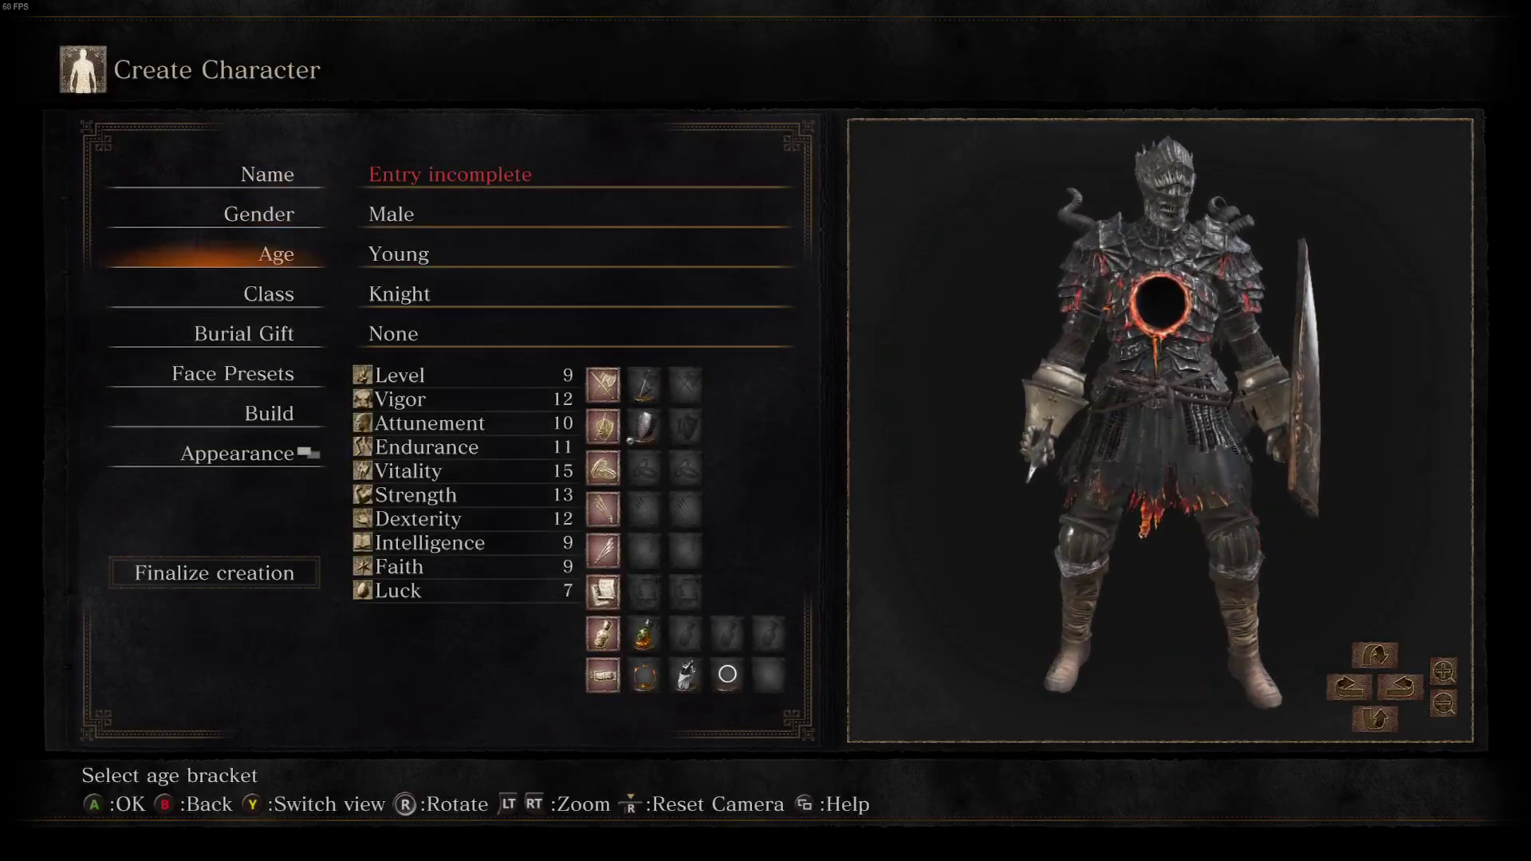
key(Down)
key(Return)
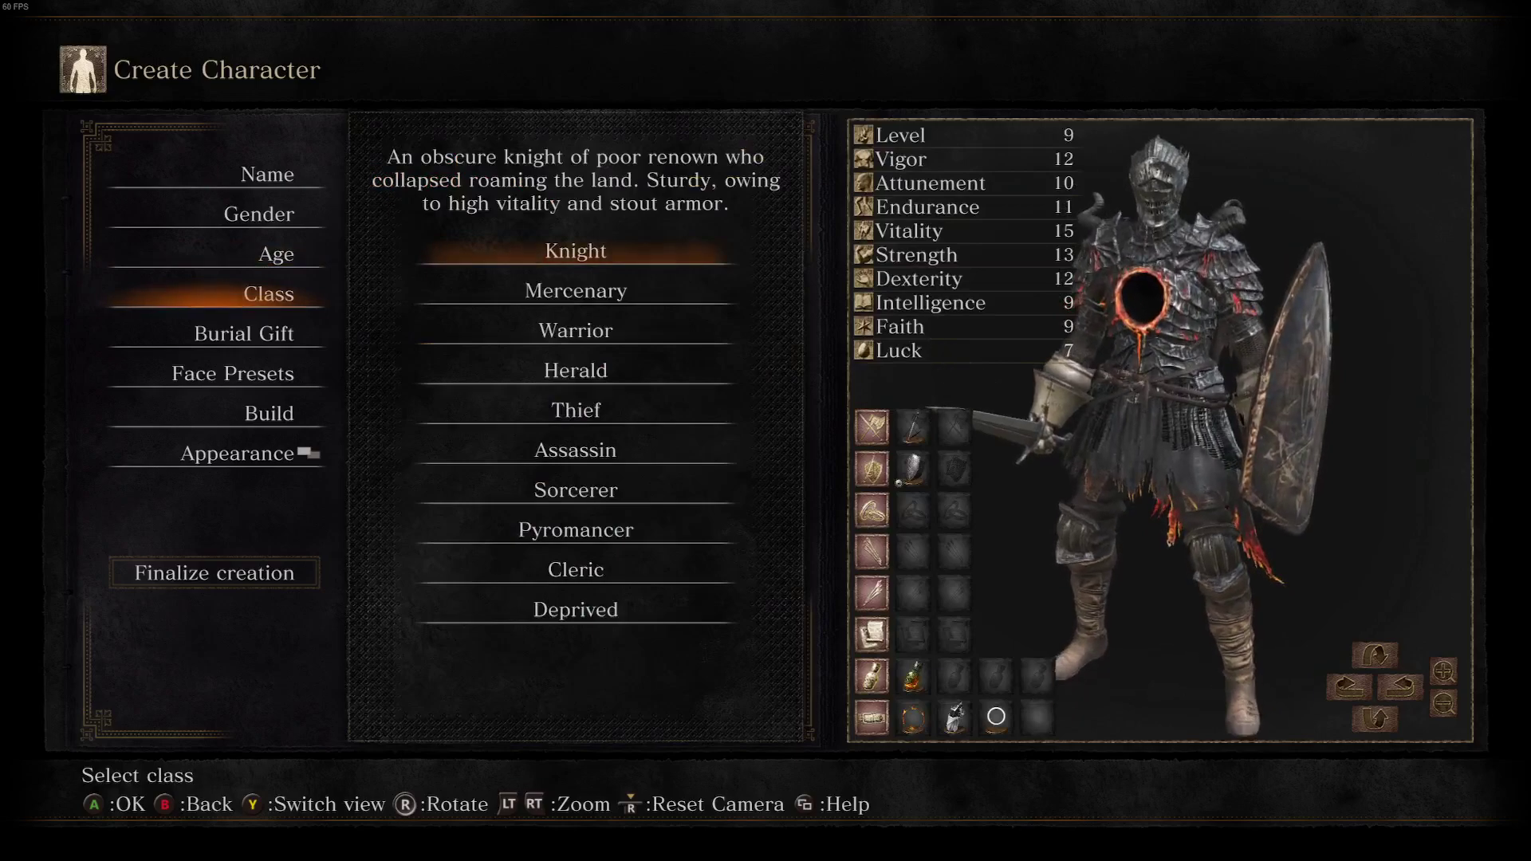
key(Down)
key(Up)
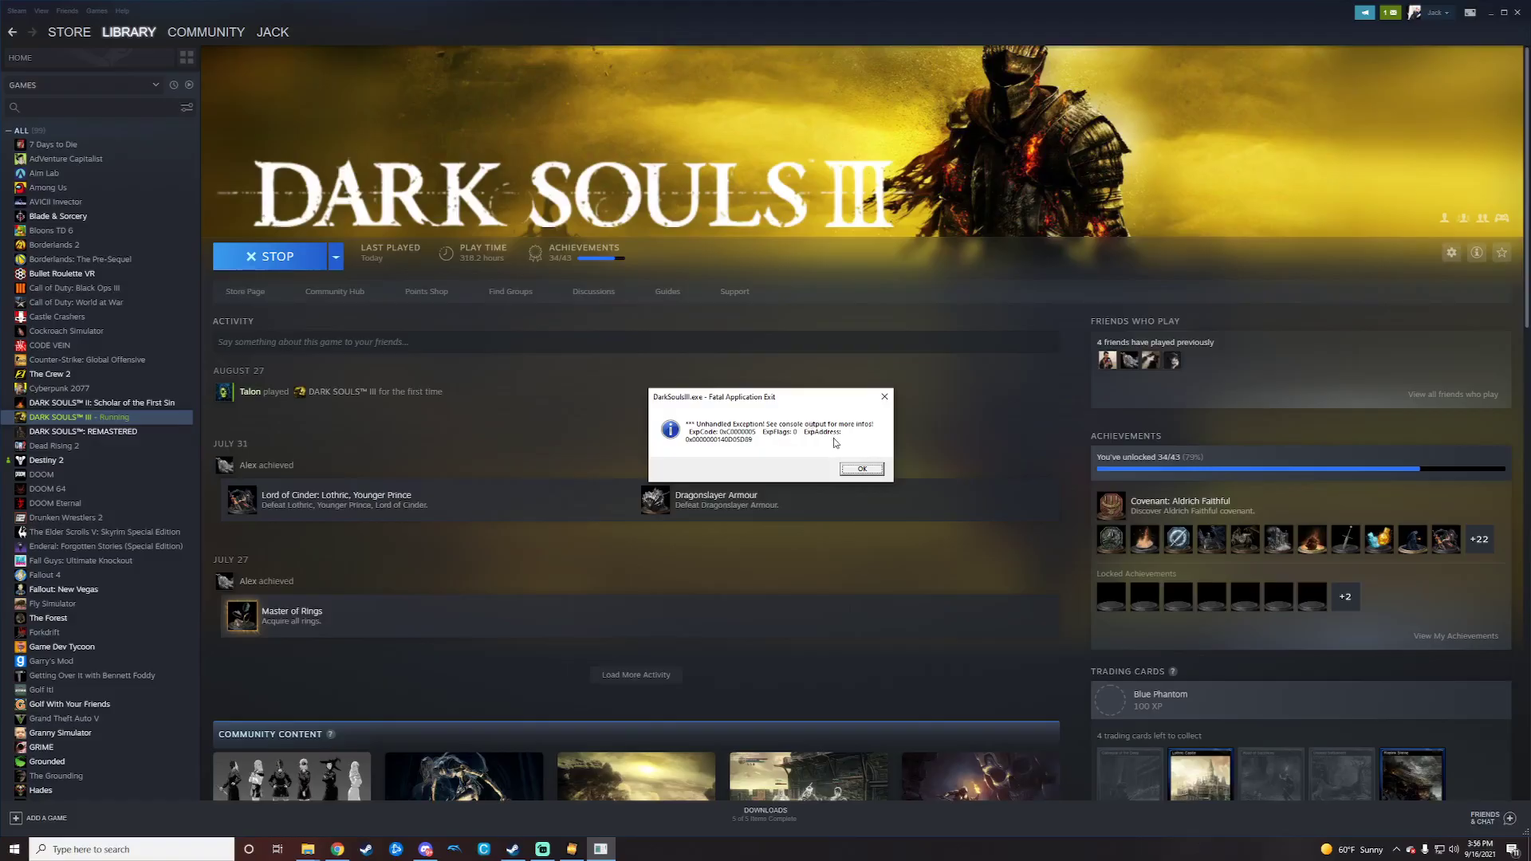
click(869, 468)
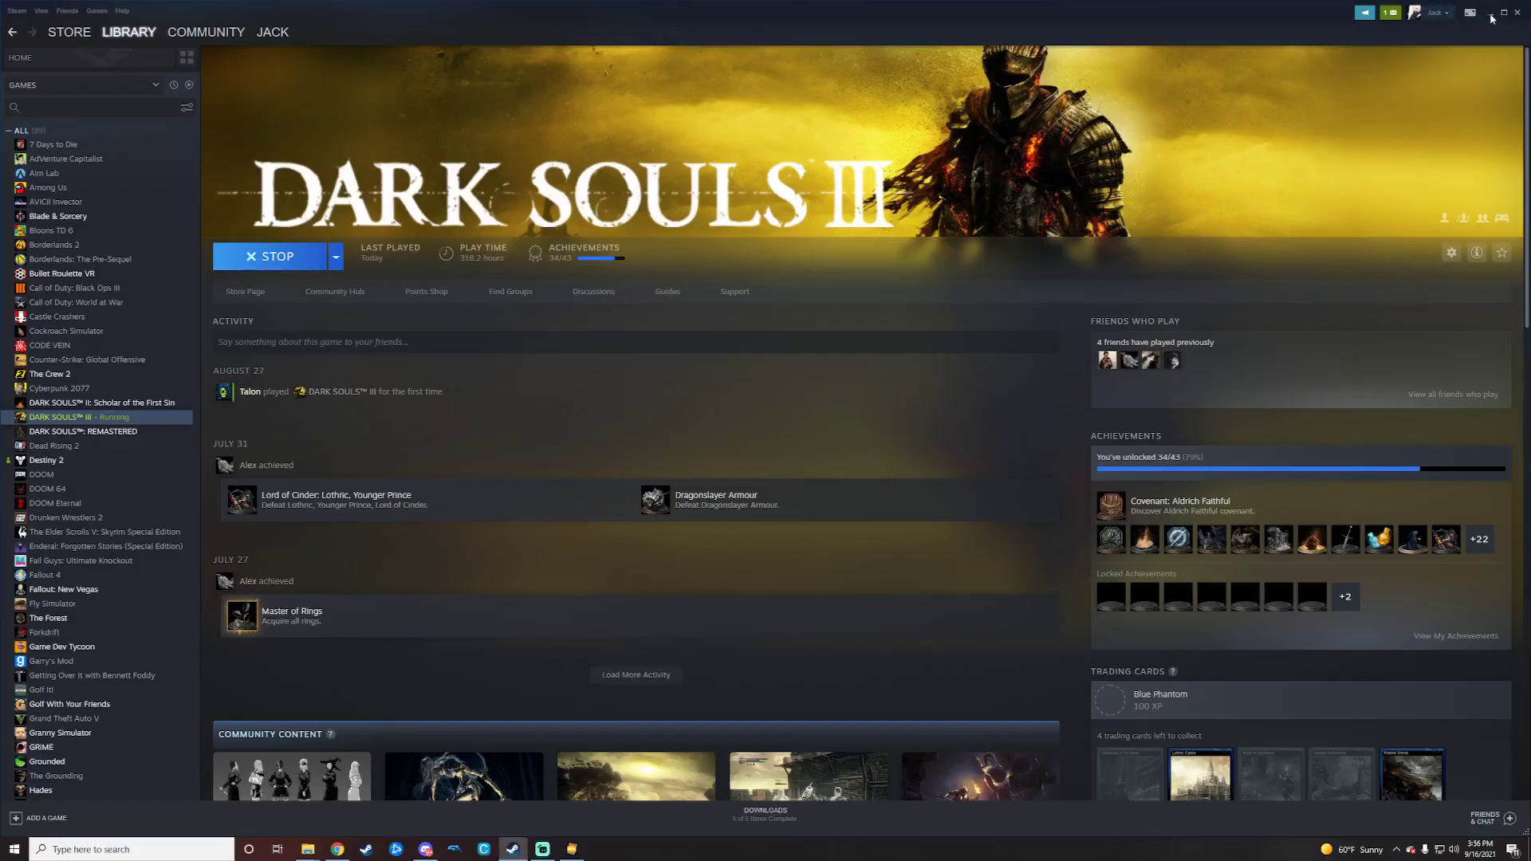